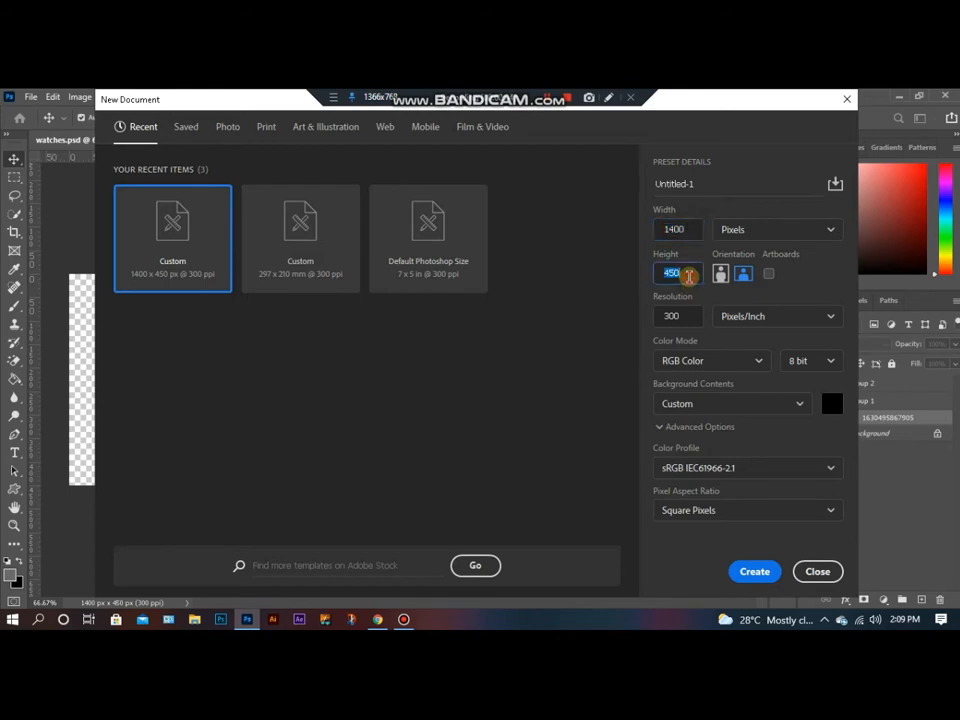
Step: Create a new 1400 x 450 pixel document at 300 pixels/inch in RGB Color with a black background
click(689, 276)
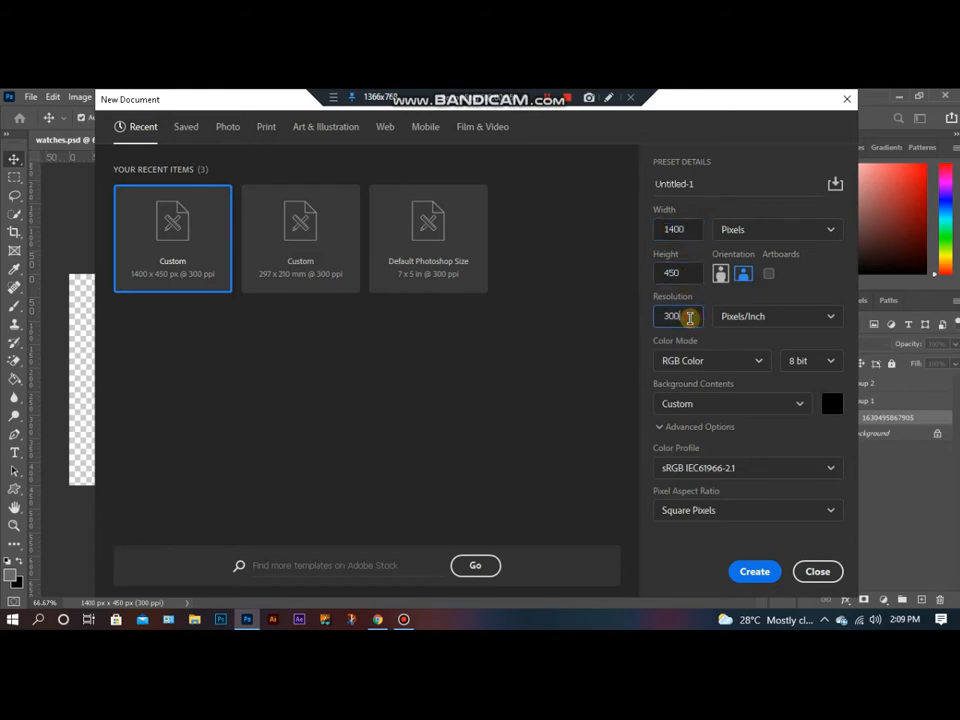
click(757, 320)
click(762, 345)
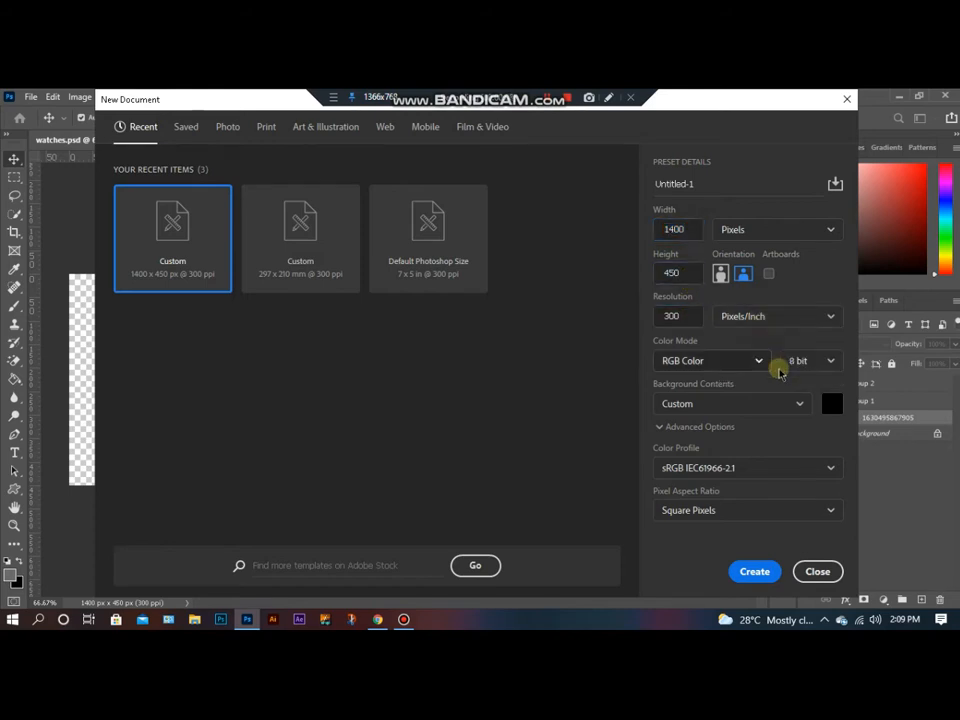
click(830, 405)
drag(135, 349, 22, 472)
click(361, 270)
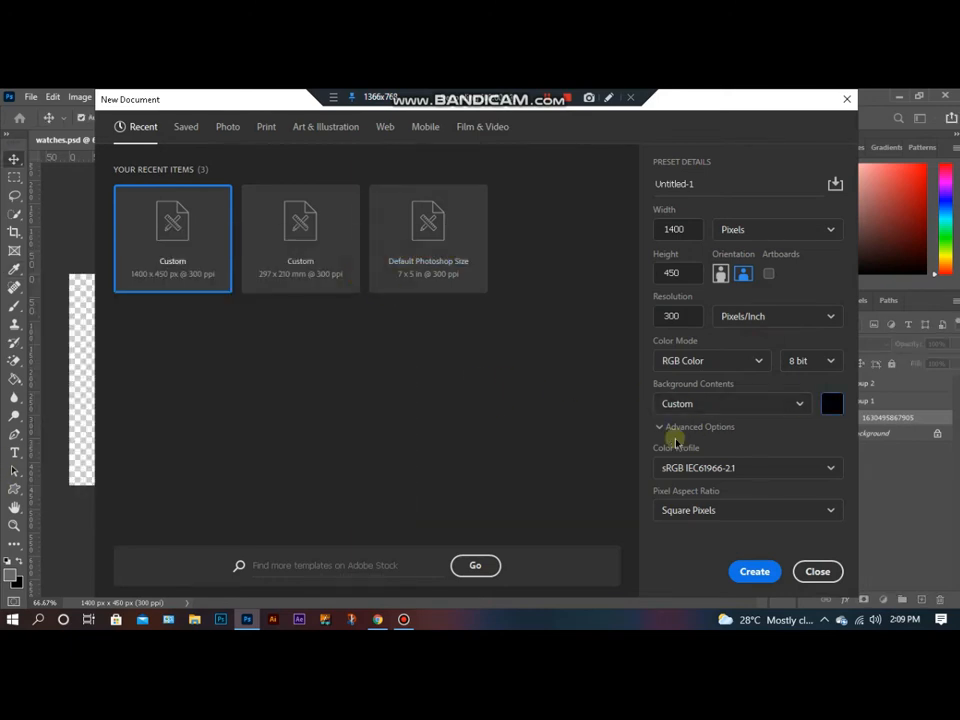
click(745, 571)
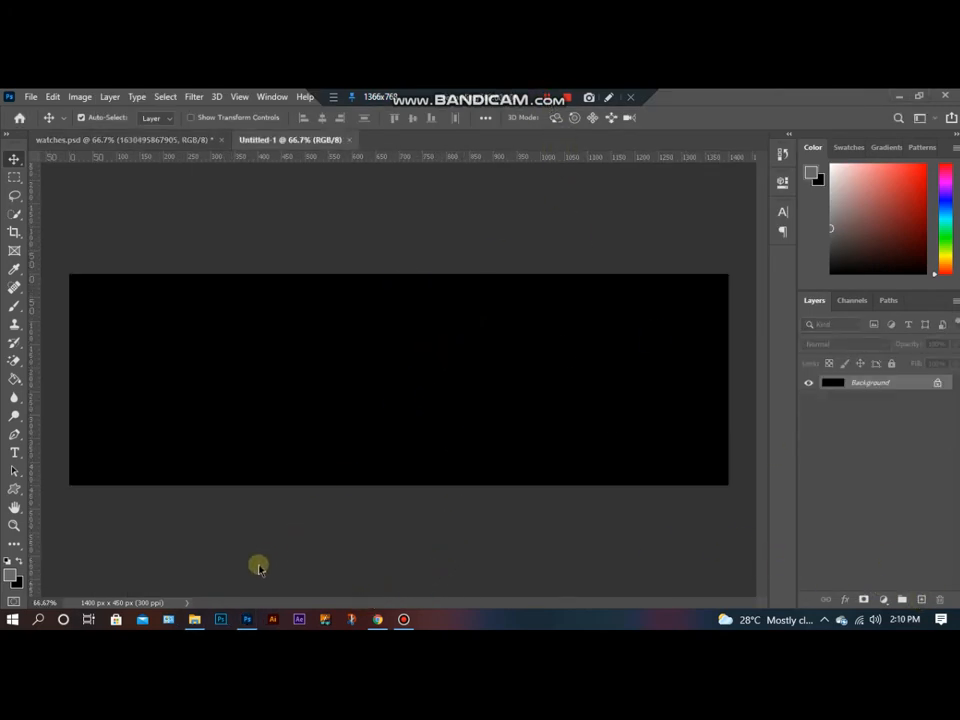
Step: Place the black fitness band image from the file folder into the banner at its default size
click(194, 619)
drag(528, 236, 107, 274)
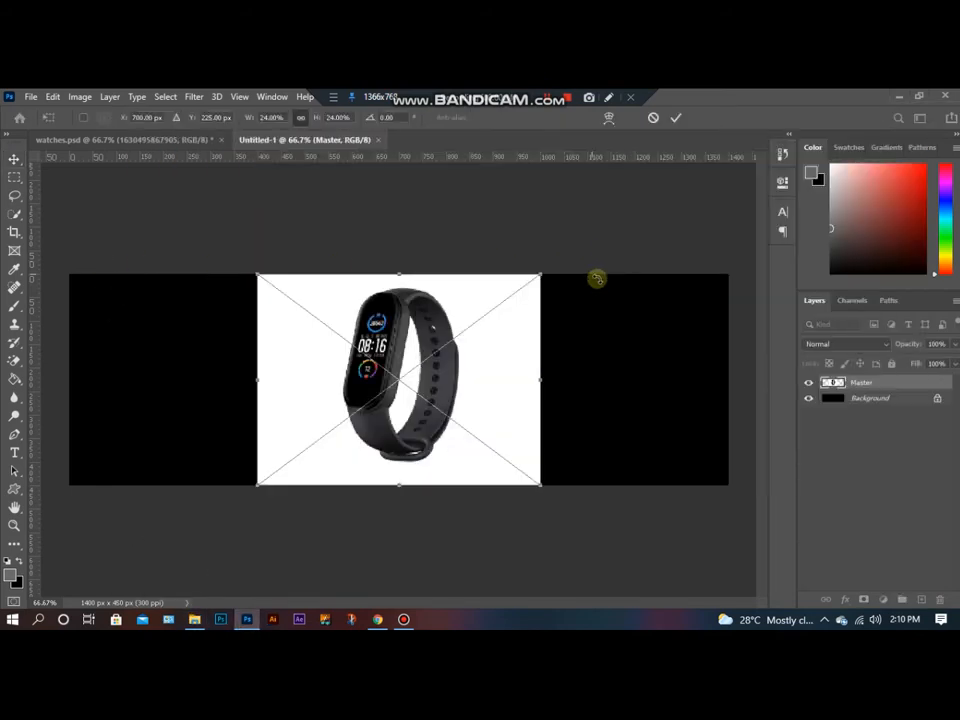
click(677, 119)
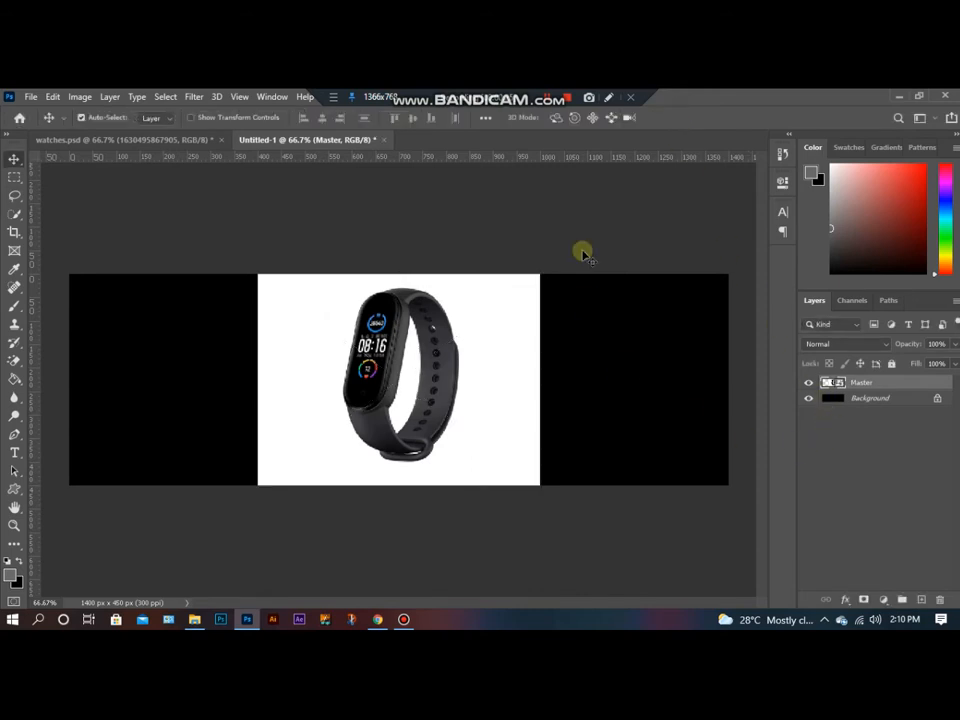
Step: Place the smartwatch image with the activity rings from the file folder into the banner
click(194, 619)
drag(672, 228, 103, 240)
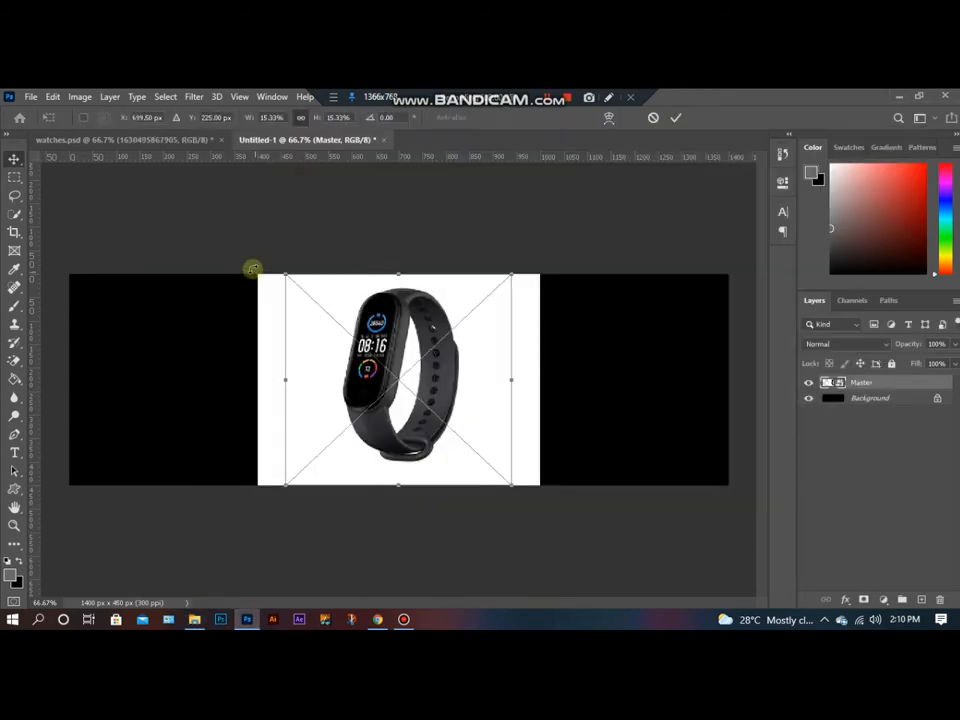
click(676, 121)
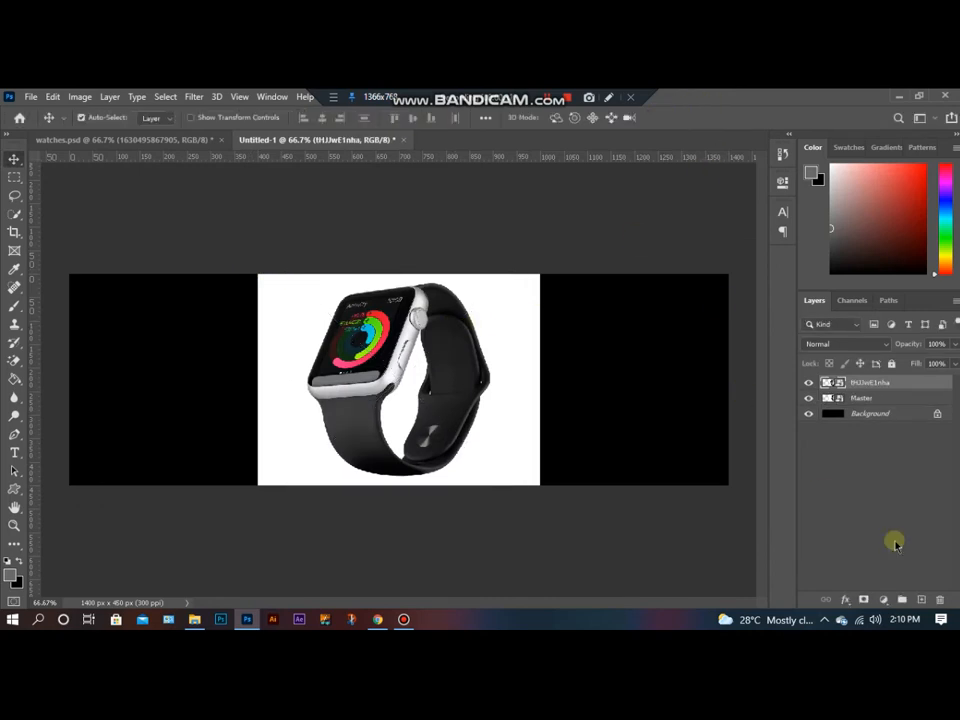
Step: Hide the smartwatch layer and remove the white background around and inside the fitness band with the Magic Eraser, rasterizing the Master layer
click(809, 384)
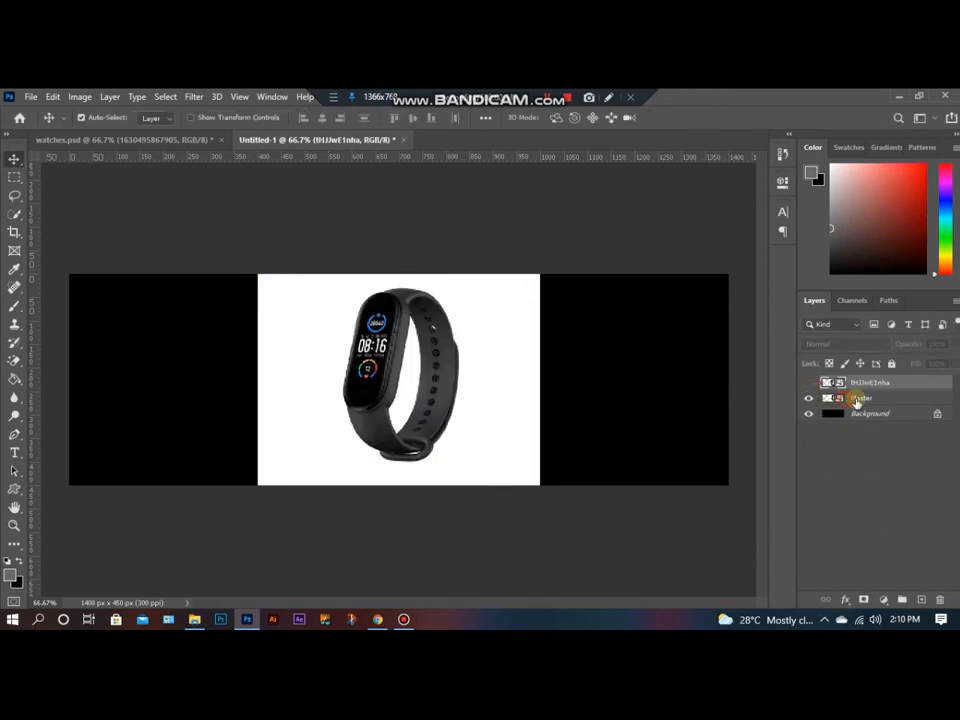
click(858, 400)
scroll(531, 418, up, 4)
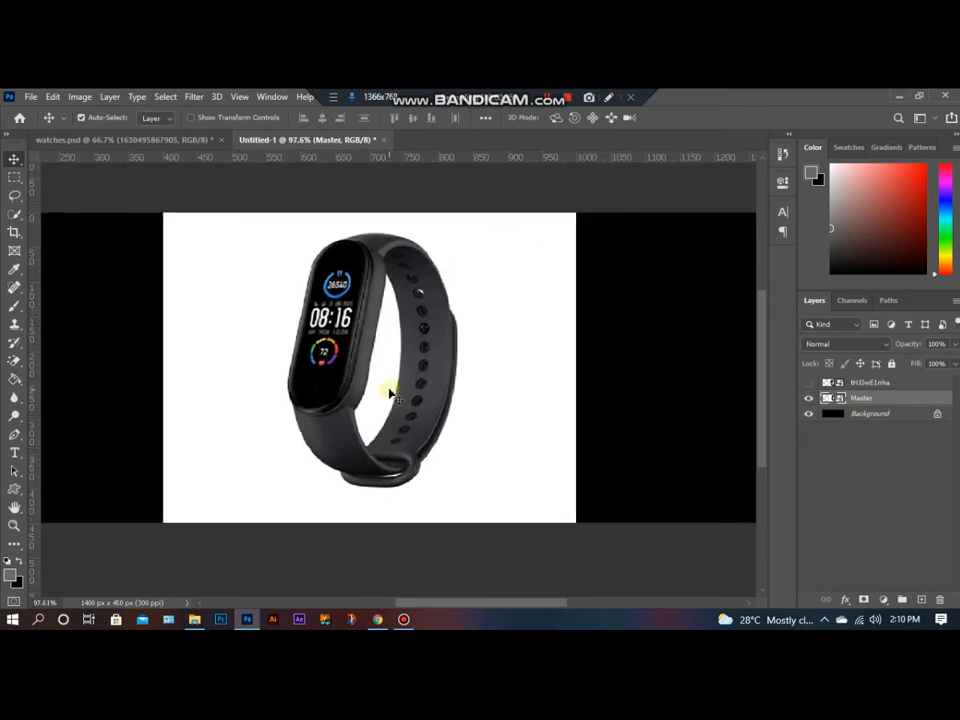
drag(357, 362, 401, 360)
scroll(401, 362, up, 1)
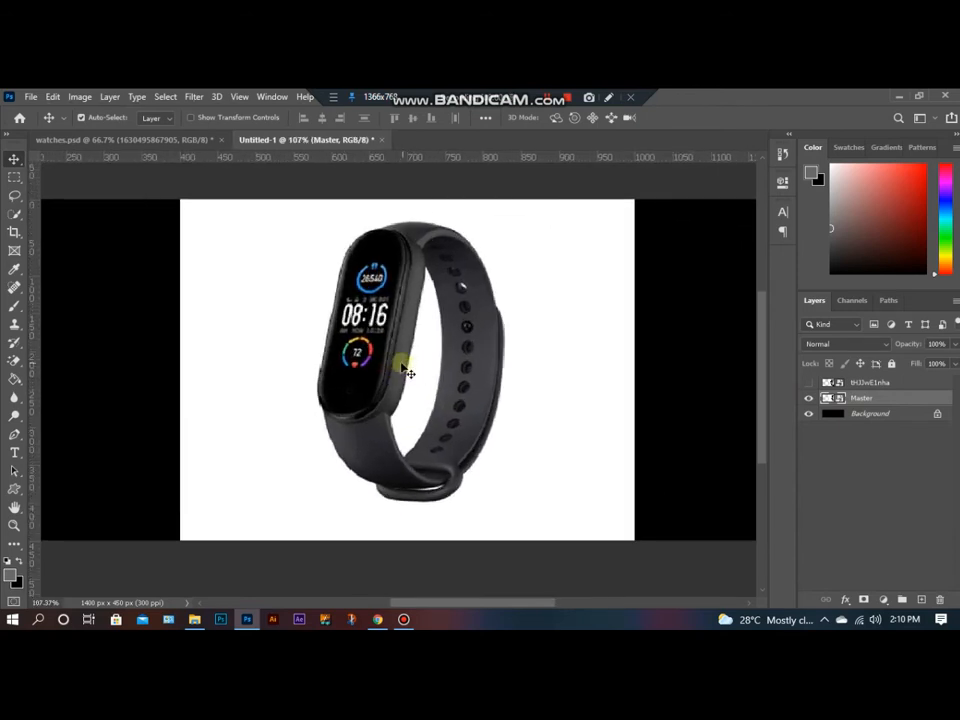
click(15, 360)
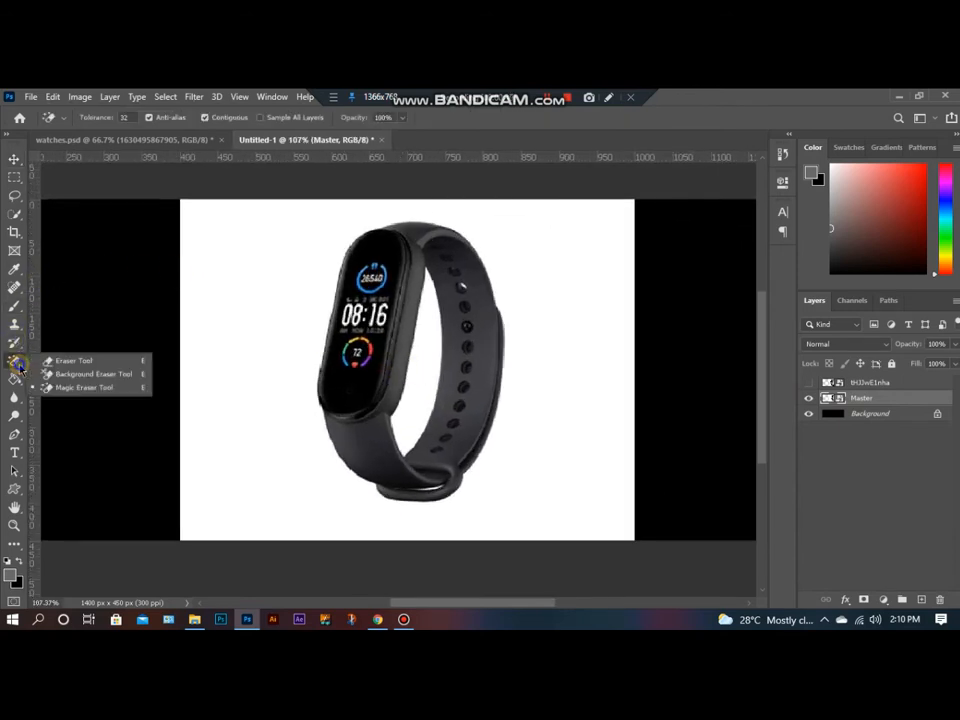
click(62, 388)
click(242, 281)
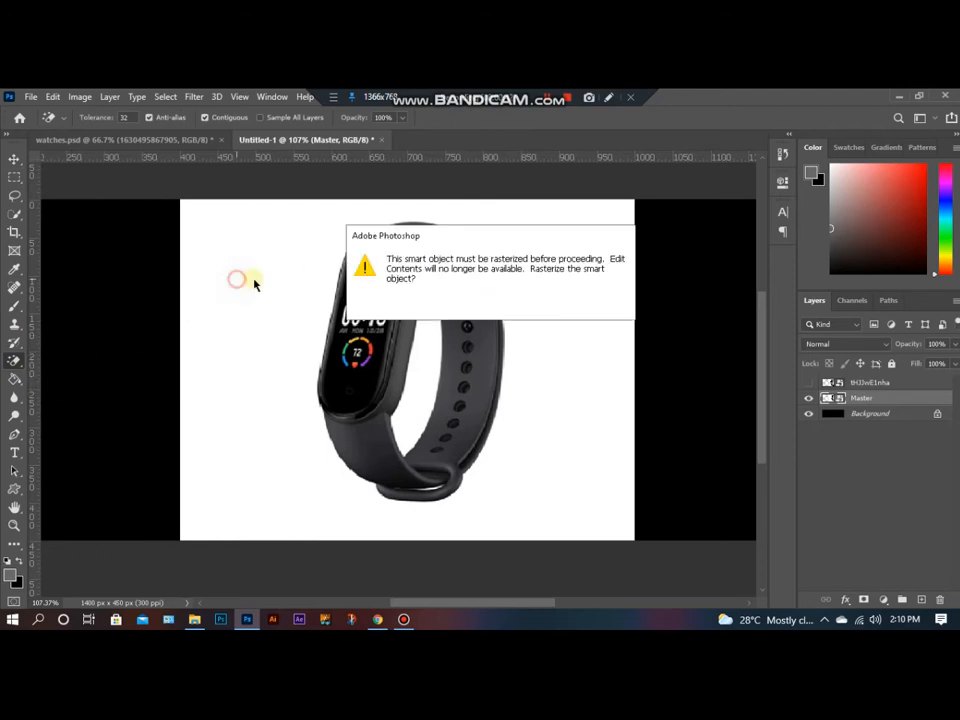
click(455, 303)
click(284, 247)
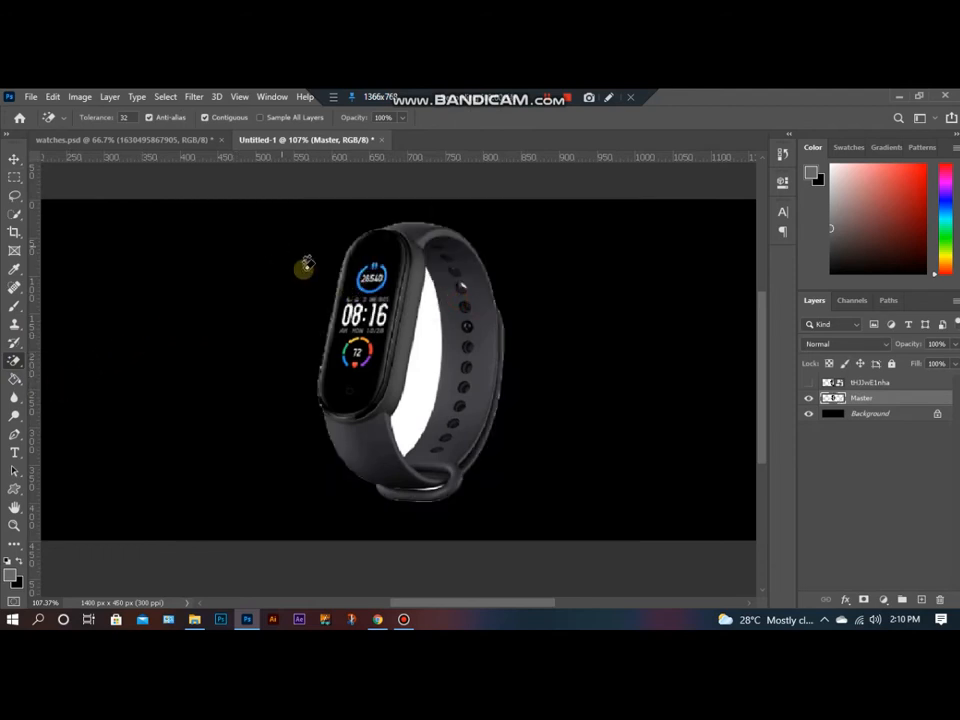
click(428, 332)
Step: Erase the leftover white spots in the band's strap hole and buckle loop, and undo the last erasure at the buckle
scroll(435, 339, up, 5)
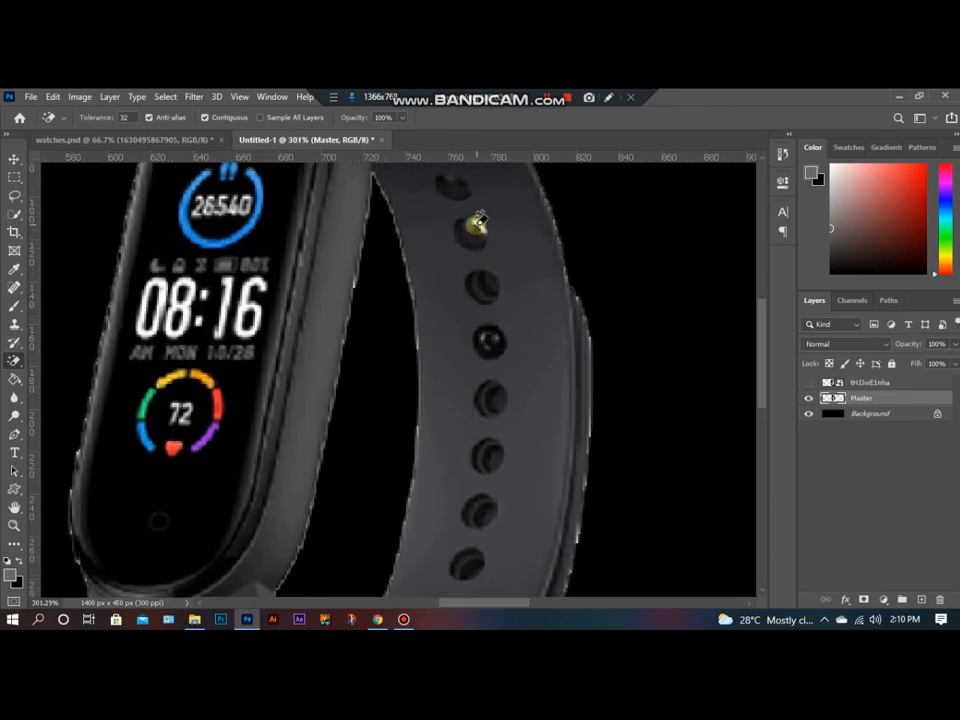
scroll(480, 221, down, 6)
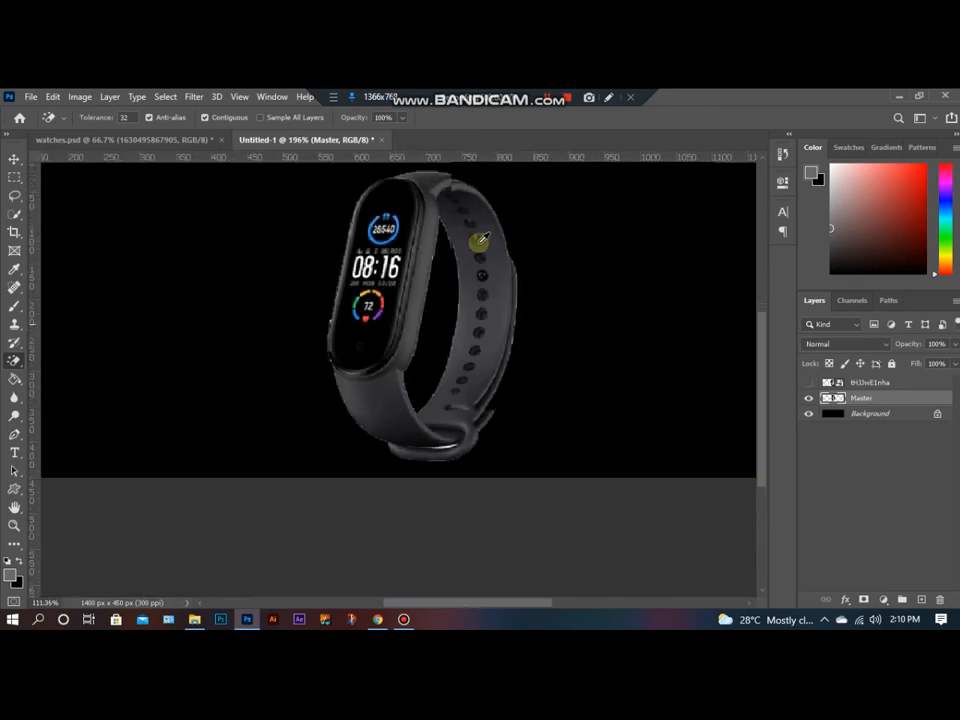
scroll(441, 418, up, 4)
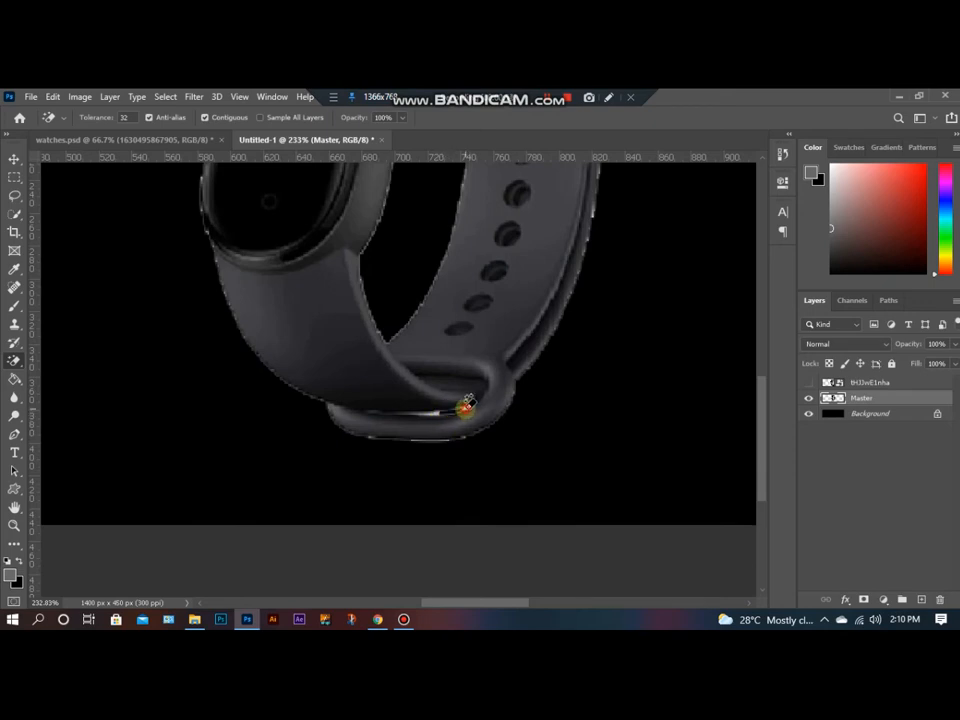
scroll(428, 410, up, 3)
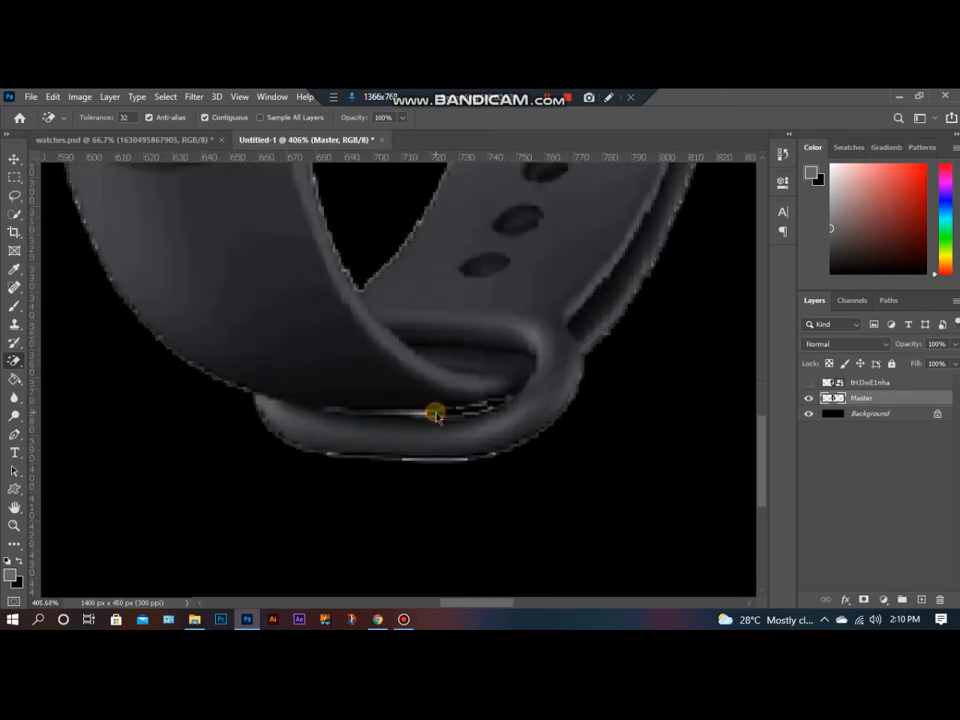
click(415, 412)
click(382, 412)
key(ctrl+z)
scroll(440, 457, down, 5)
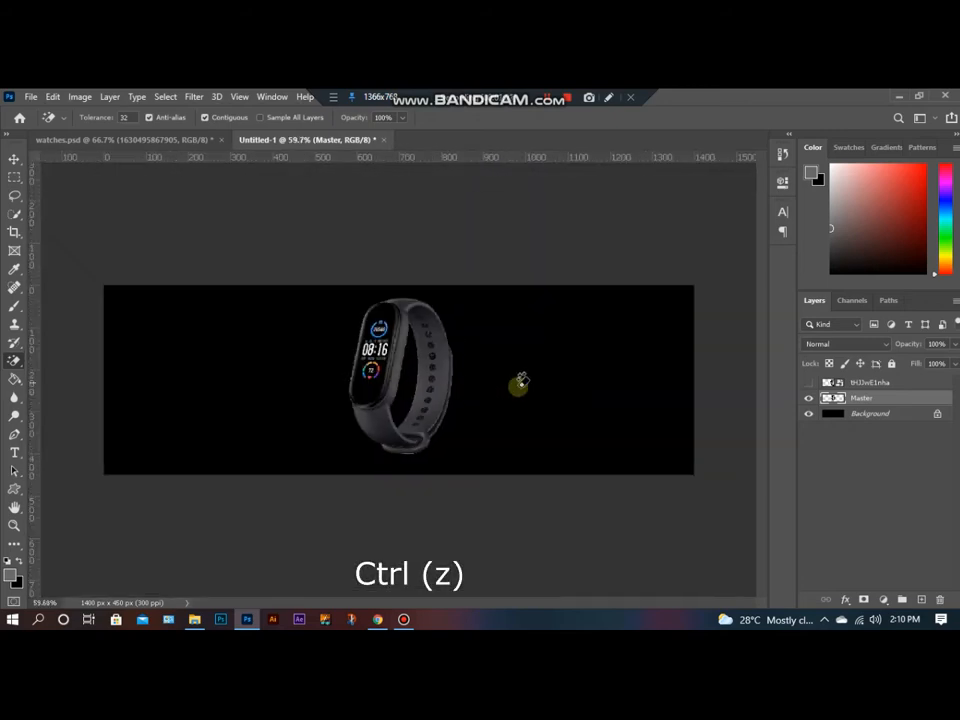
Step: Show the smartwatch layer instead of the Master layer and erase the white background around the smartwatch, rasterizing it
click(808, 382)
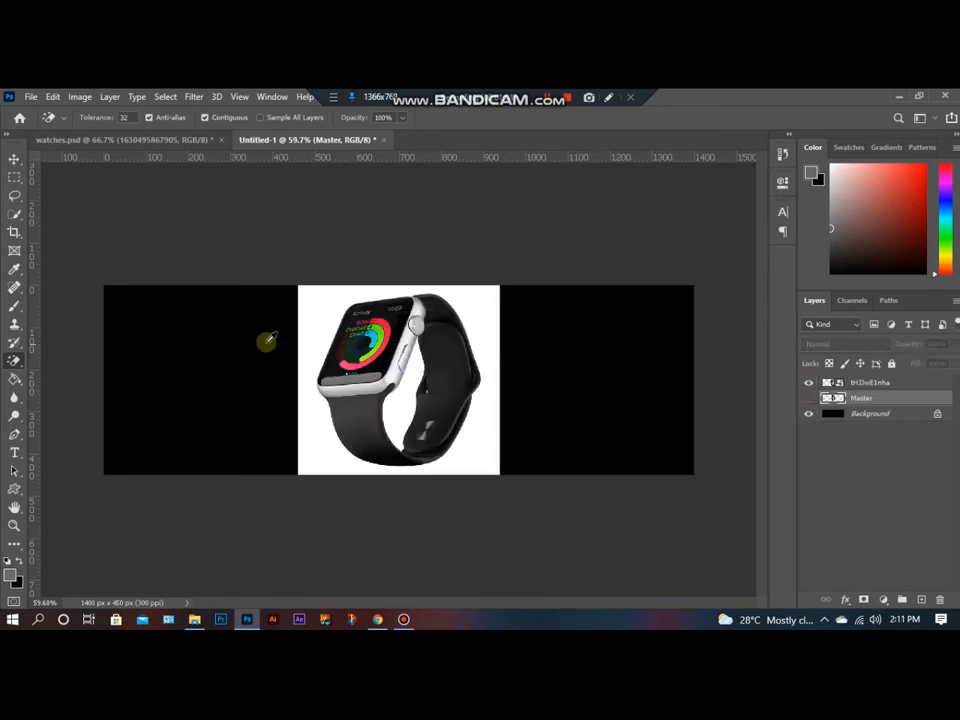
scroll(268, 340, up, 1)
click(301, 327)
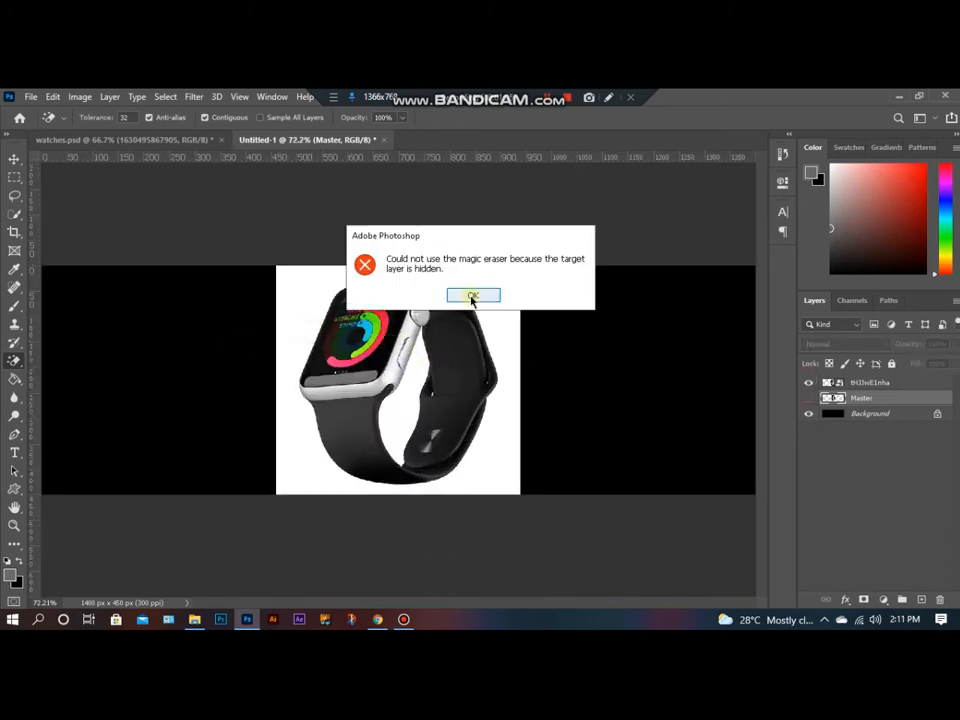
click(476, 294)
click(858, 382)
click(300, 349)
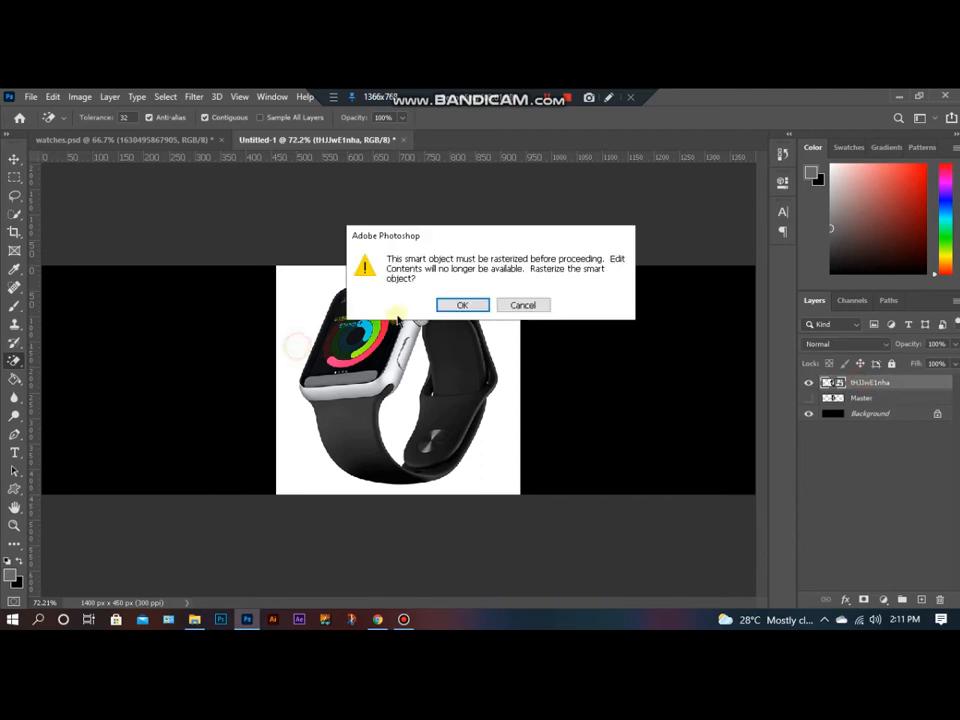
click(443, 303)
click(290, 293)
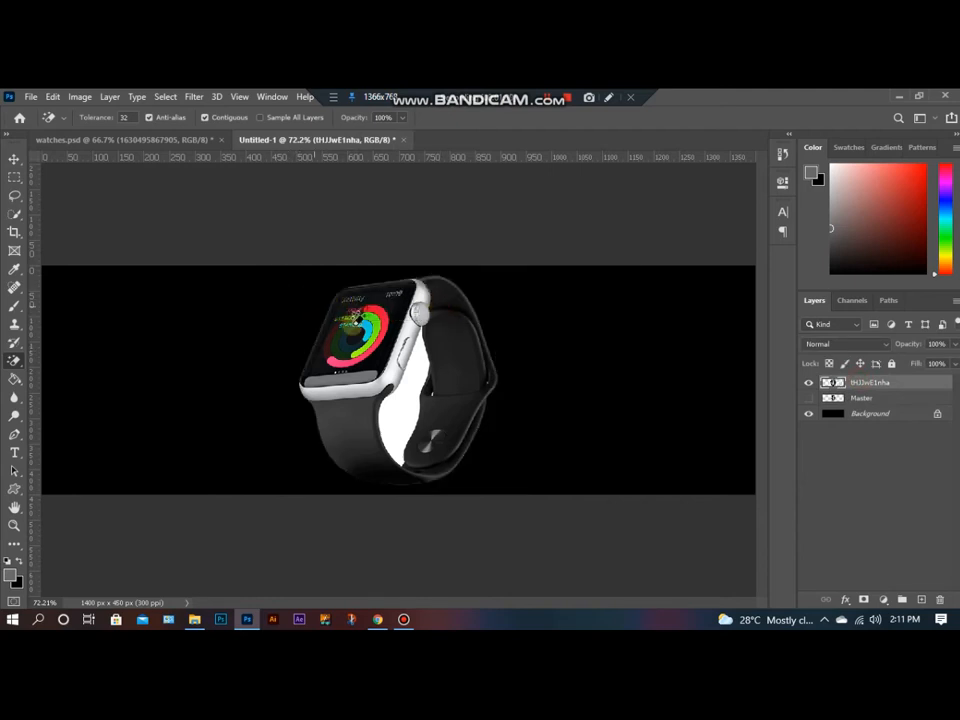
Step: Erase the white areas inside the smartwatch strap and make the Master layer visible again
scroll(423, 371, up, 8)
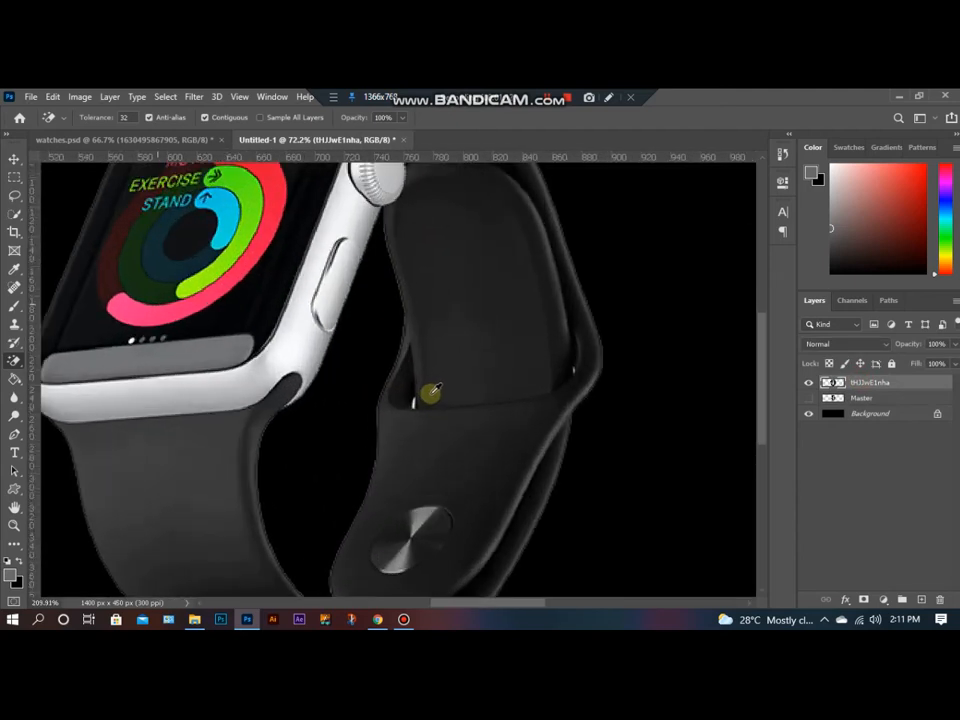
scroll(413, 402, up, 3)
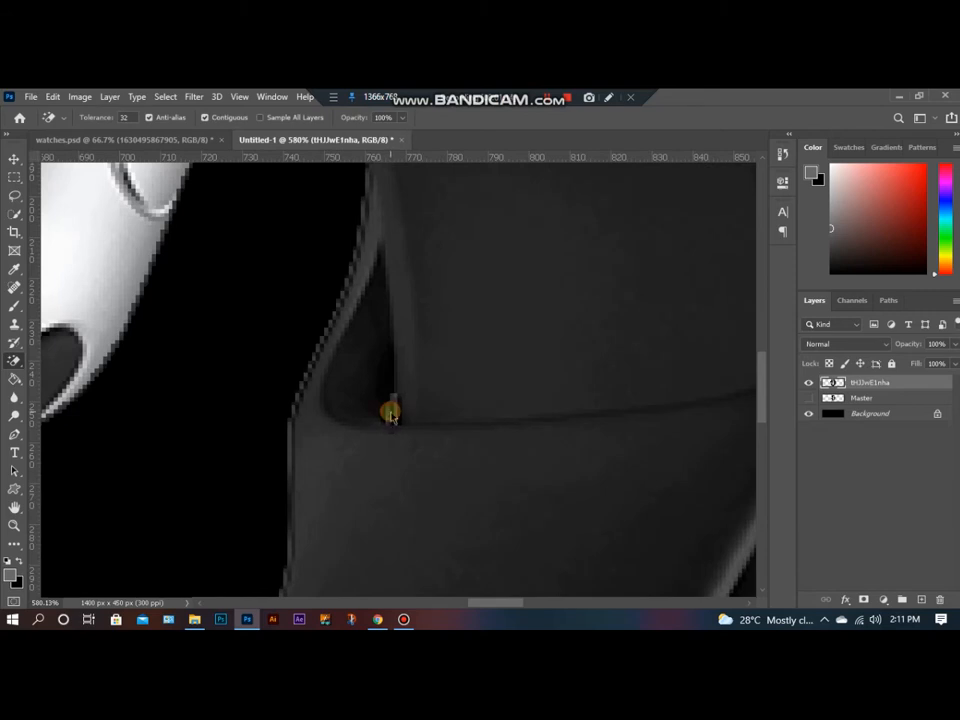
drag(589, 343, 216, 362)
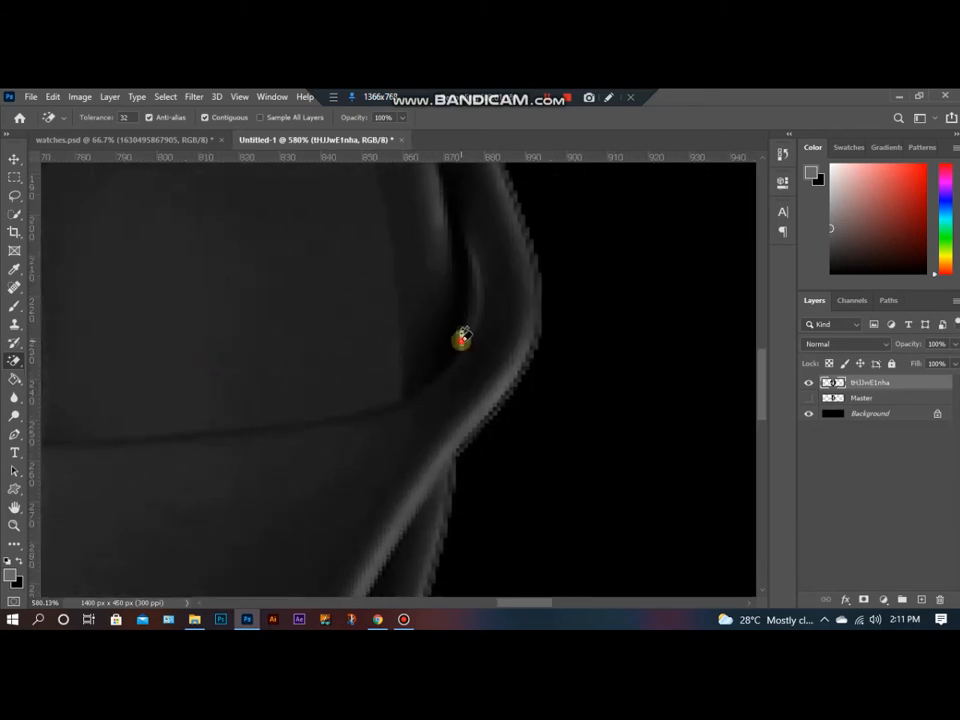
scroll(469, 317, down, 11)
scroll(470, 316, down, 1)
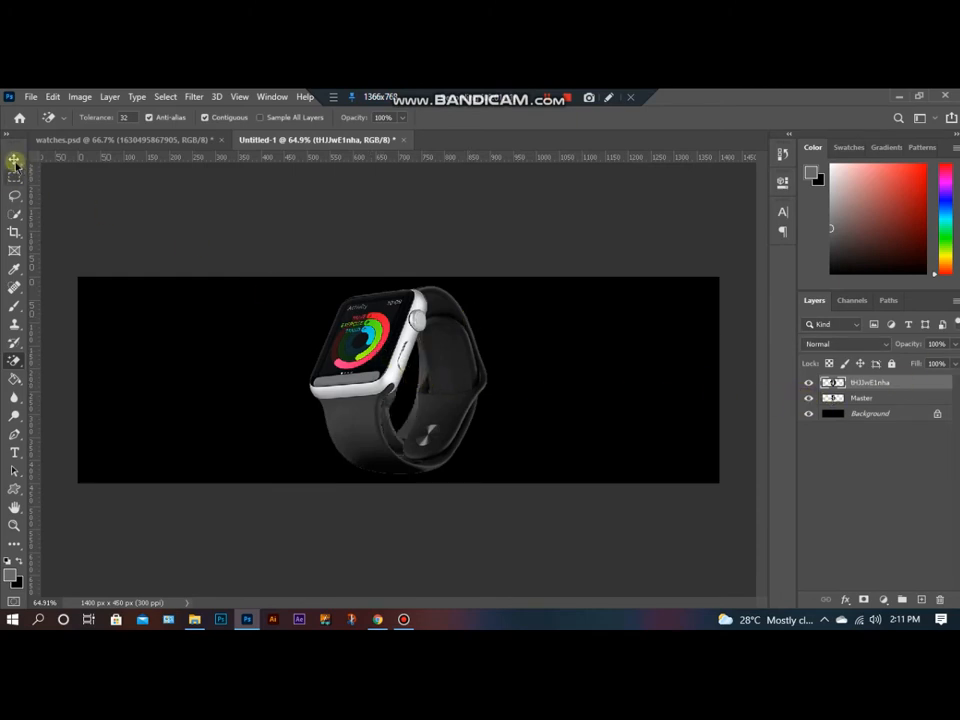
Step: Move the smartwatch to the right of the fitness band with the Move tool
click(15, 161)
drag(296, 356, 550, 368)
drag(490, 362, 447, 364)
click(383, 346)
drag(521, 352, 501, 351)
Step: Move the fitness band to the banner's right end and shift the smartwatch back toward the middle
click(861, 397)
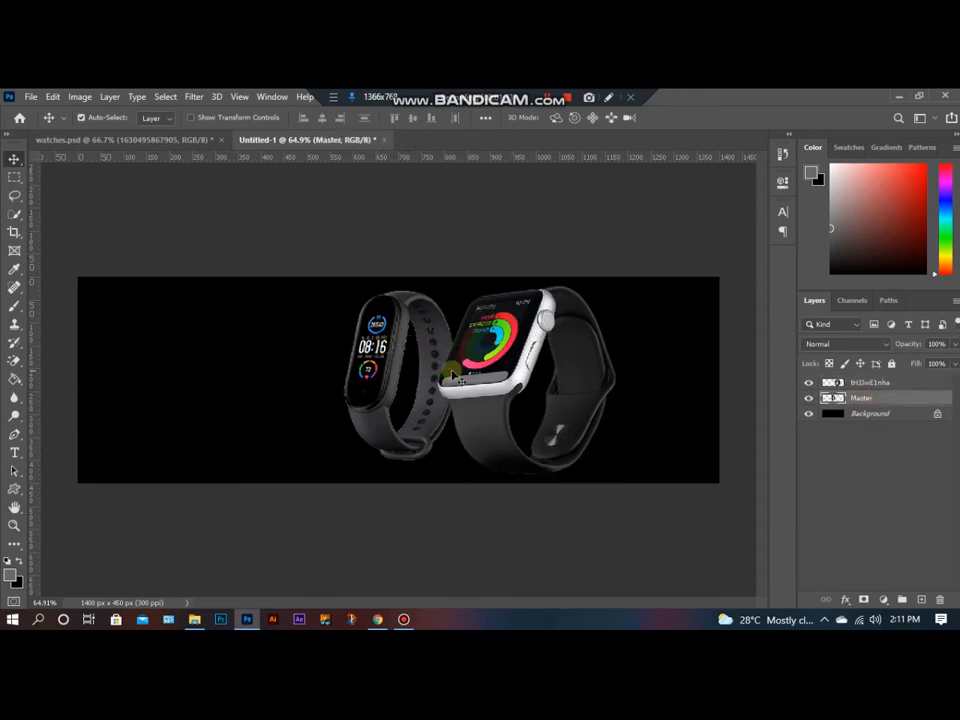
drag(388, 357, 660, 370)
drag(497, 356, 459, 356)
drag(626, 401, 602, 396)
Step: Flip the fitness band horizontally and shift it about 14 px to the right
key(ctrl+t)
right_click(653, 369)
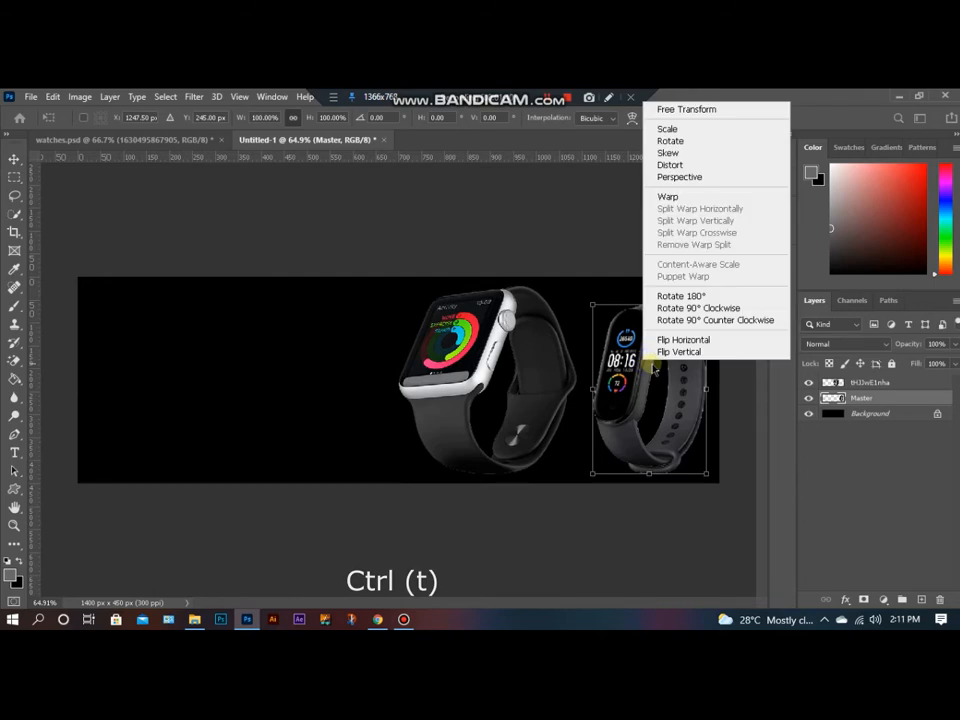
click(662, 341)
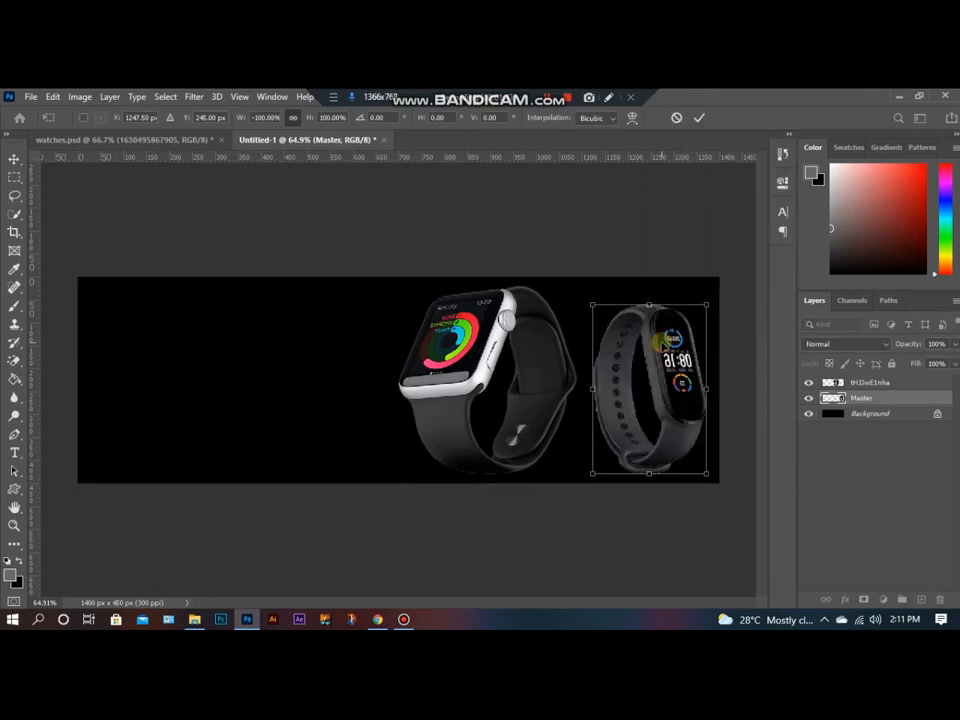
drag(663, 367, 669, 367)
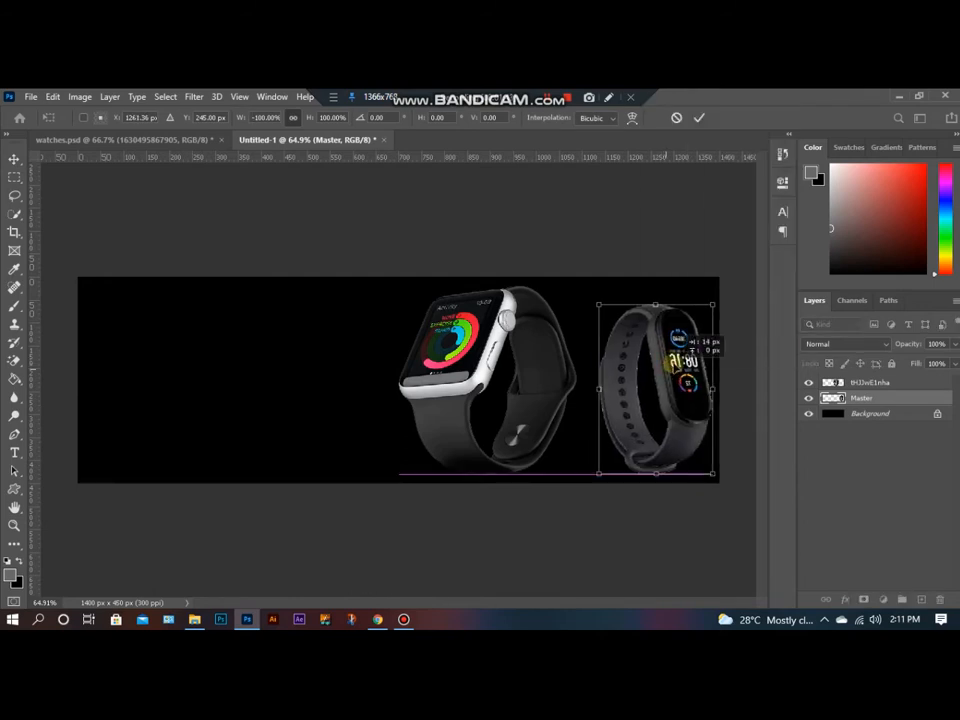
click(703, 118)
Step: Scale the smartwatch down to about 90% and move it slightly closer to the fitness band
click(492, 350)
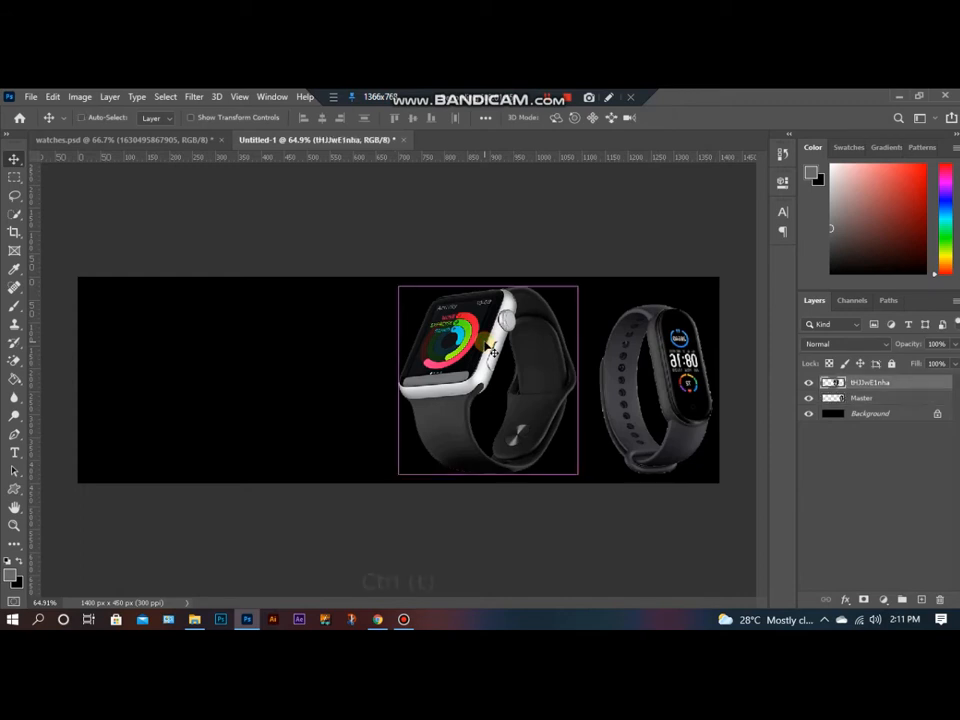
key(ctrl+t)
drag(578, 286, 559, 304)
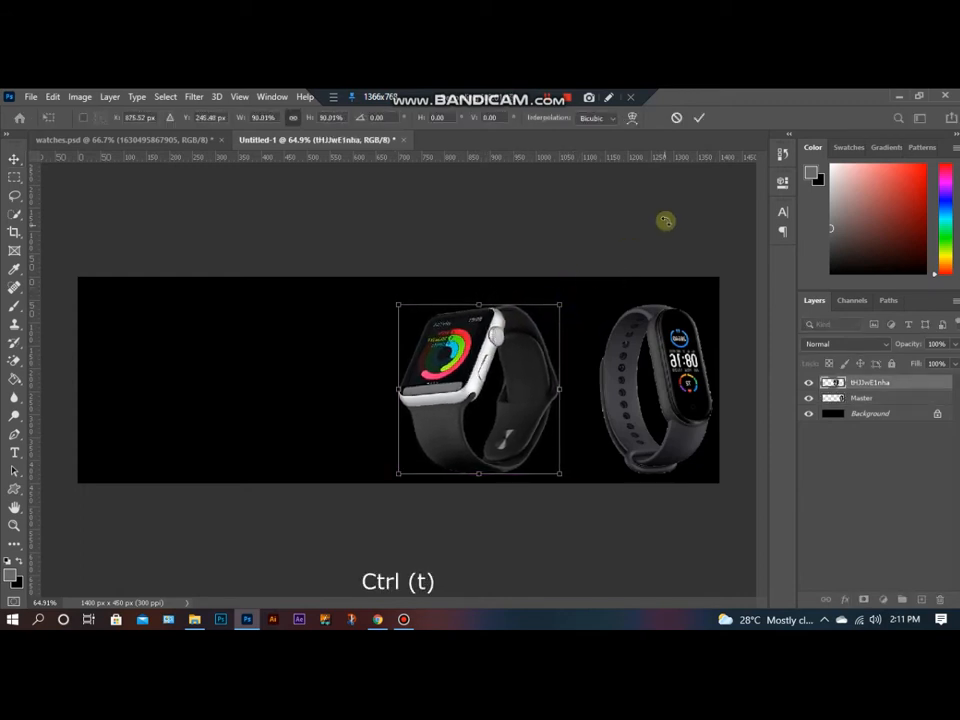
click(703, 118)
drag(490, 352, 510, 352)
Step: Bring the round analog watch from watches.psd into the banner and place it between the smartwatch and the fitness band
click(130, 139)
drag(352, 377, 572, 392)
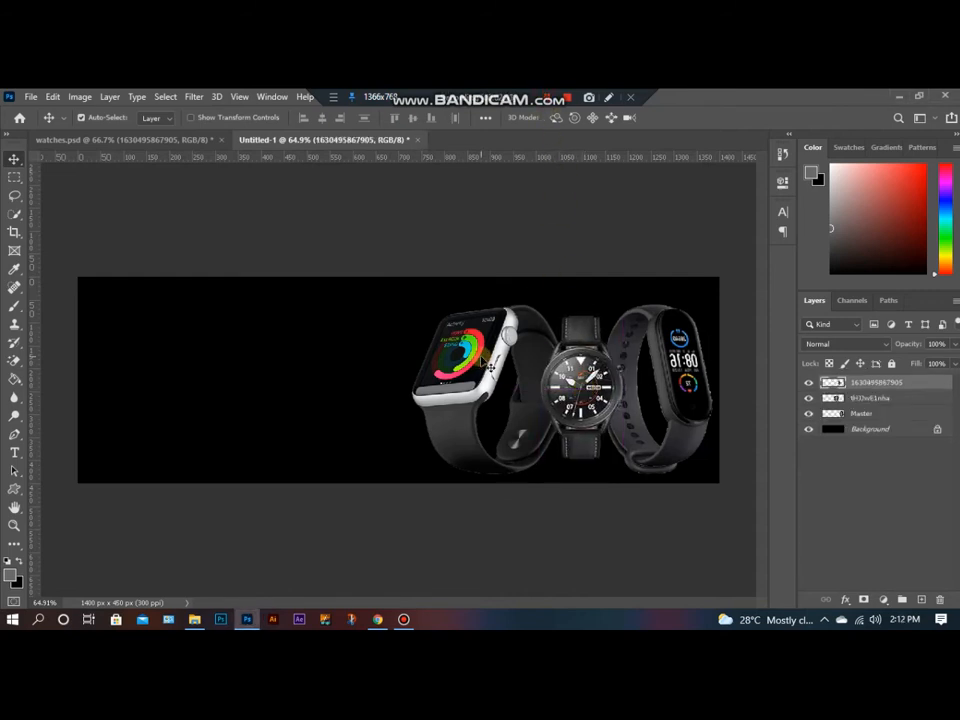
key(ctrl+t)
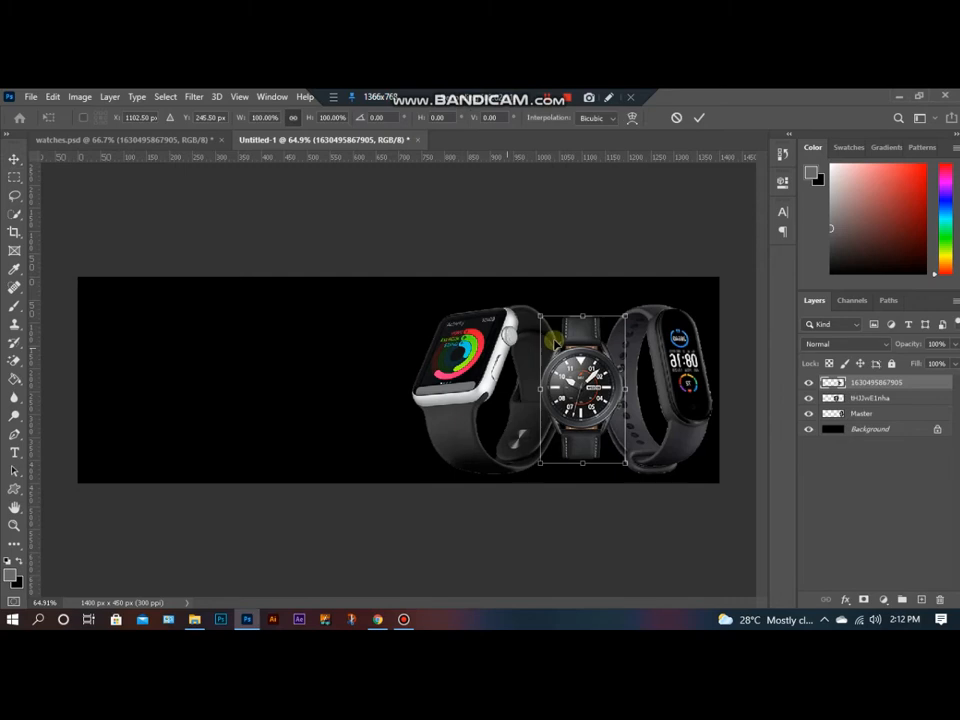
click(699, 118)
Step: Scale the smartwatch down slightly and shift it up a few pixels to line up with the round watch
key(alt+bracketleft)
key(ctrl+t)
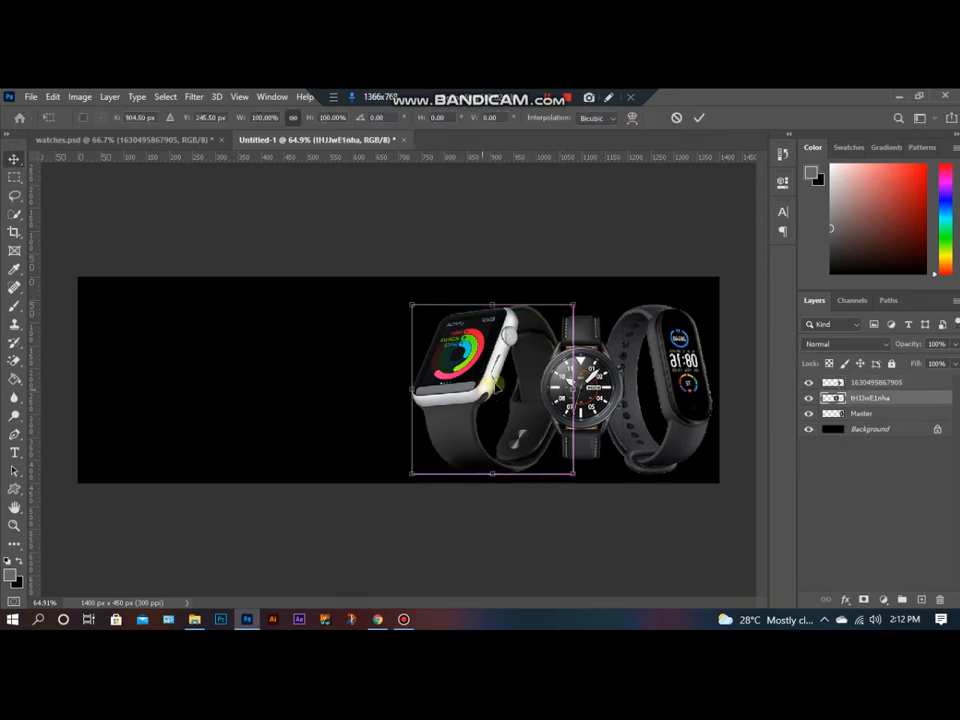
drag(572, 306, 561, 317)
drag(476, 403, 478, 396)
click(697, 120)
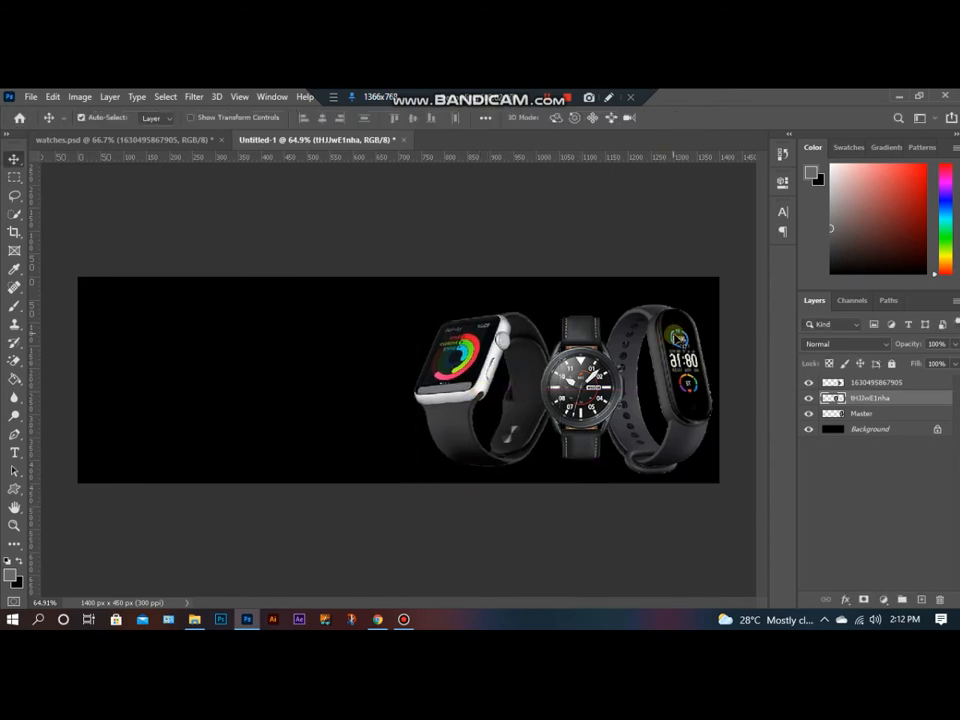
Step: Scale the fitness band down slightly and tuck both it and the smartwatch in close beside the round watch
click(675, 336)
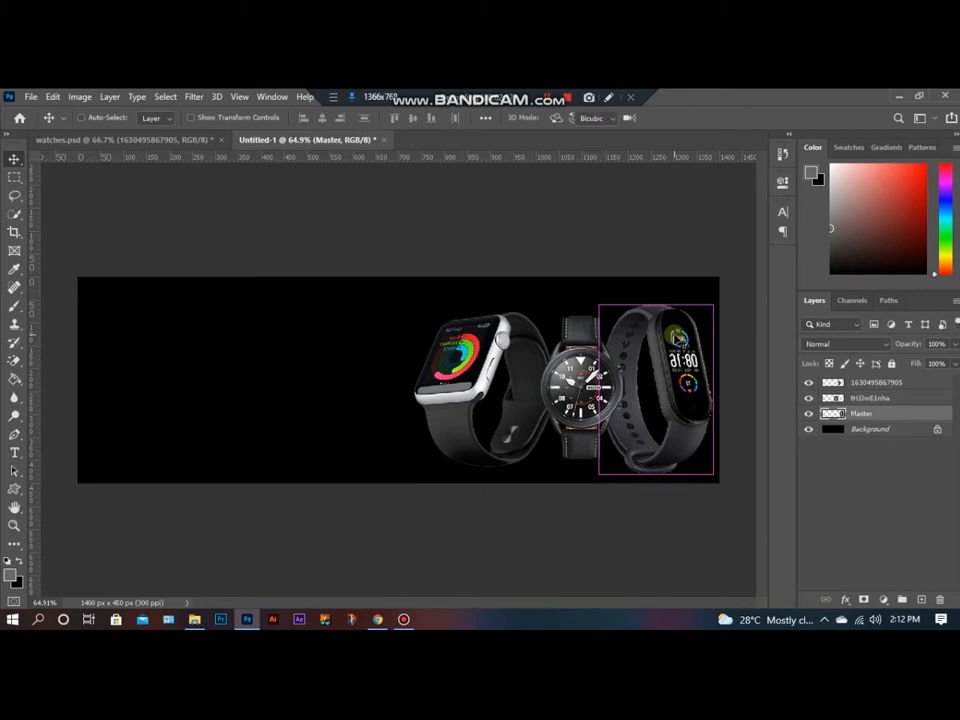
key(ctrl+t)
drag(714, 307, 701, 321)
click(700, 120)
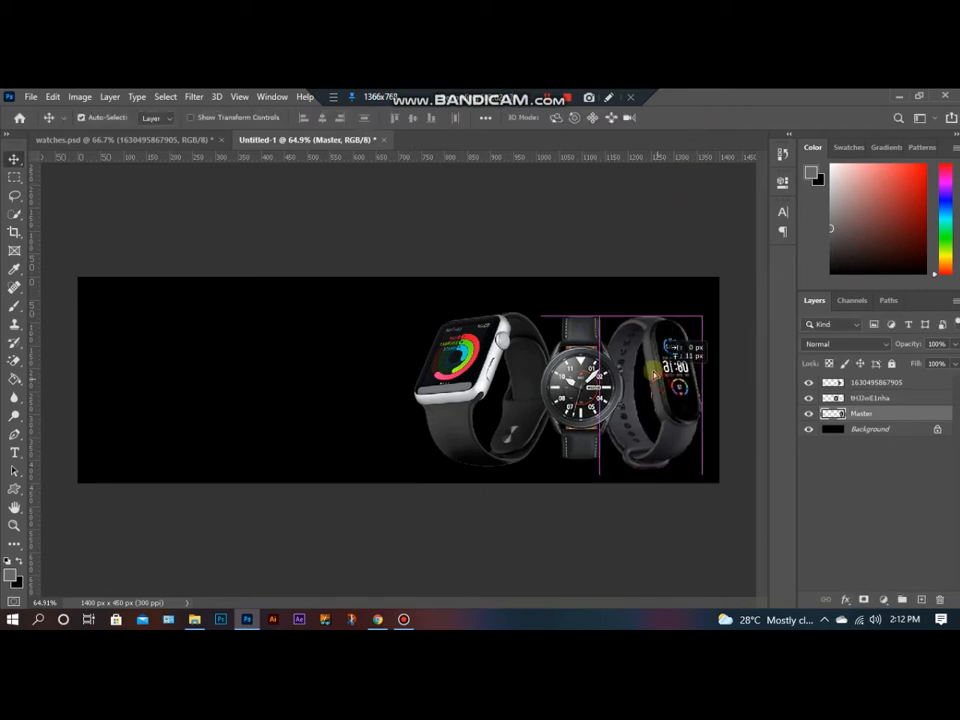
mouse_move(640, 374)
mouse_down()
mouse_move(643, 385)
mouse_move(637, 371)
mouse_move(654, 372)
mouse_up()
drag(477, 374, 524, 389)
Step: Group the three watch layers and move the watches together slightly right and up
click(873, 381)
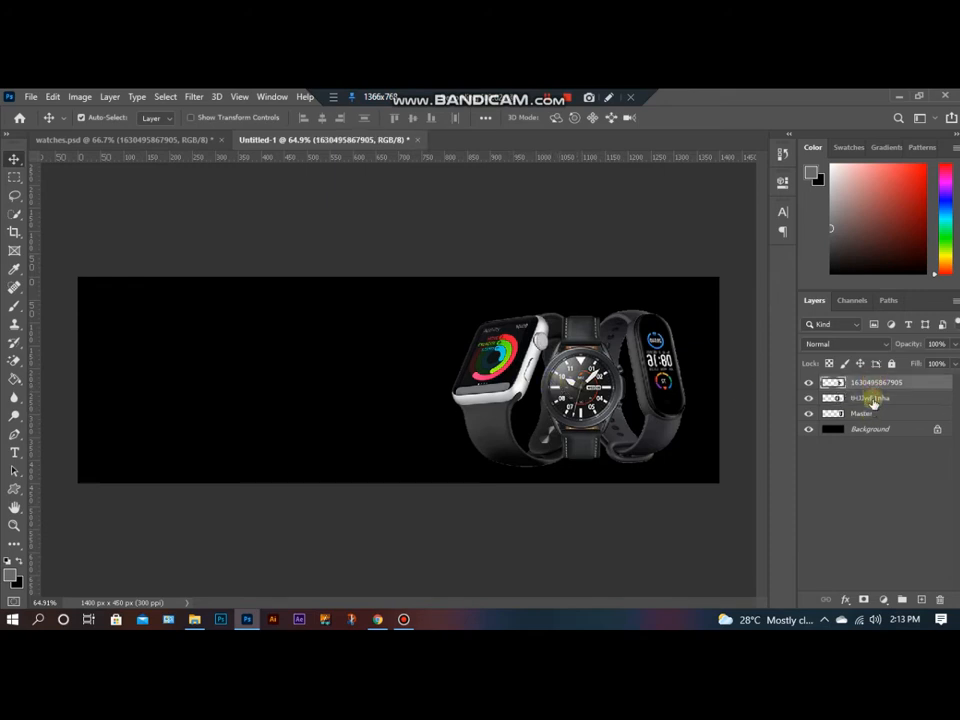
shift+click(873, 398)
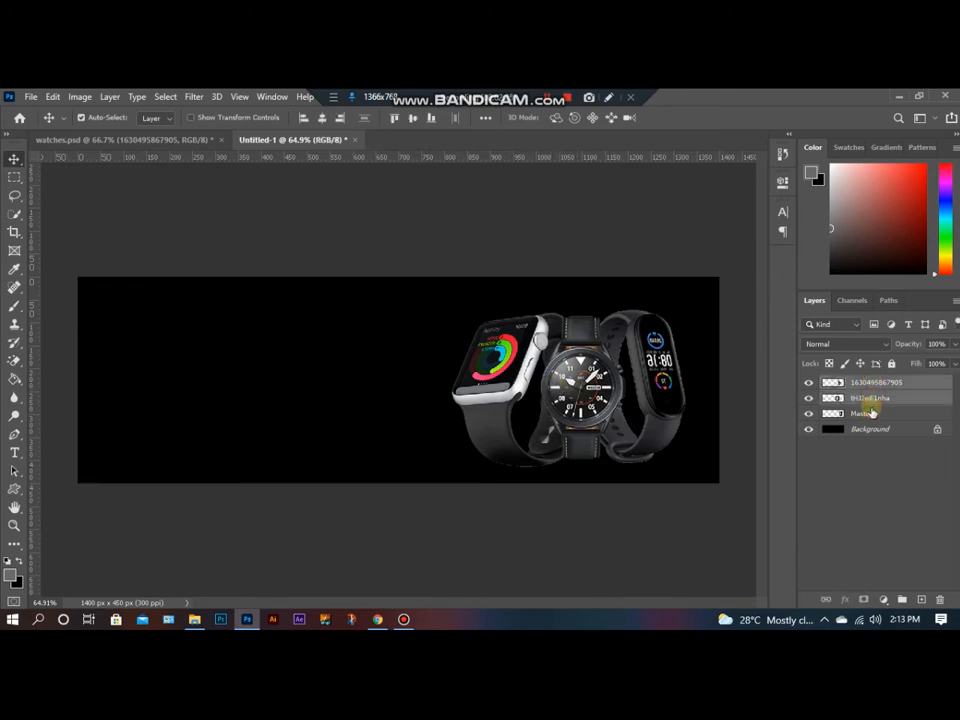
shift+click(864, 414)
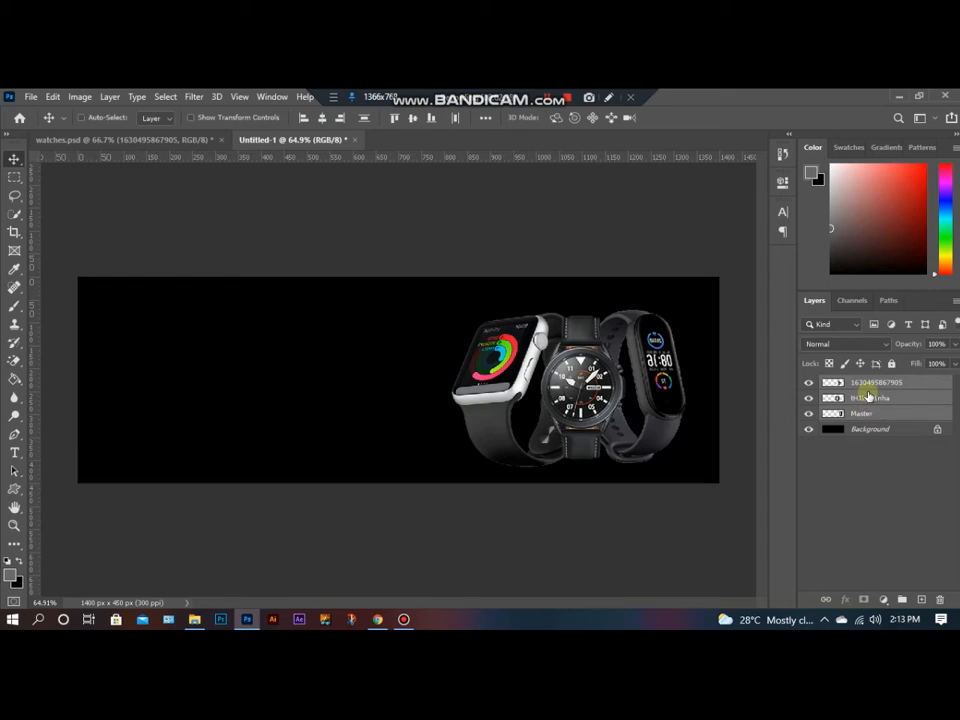
key(ctrl+g)
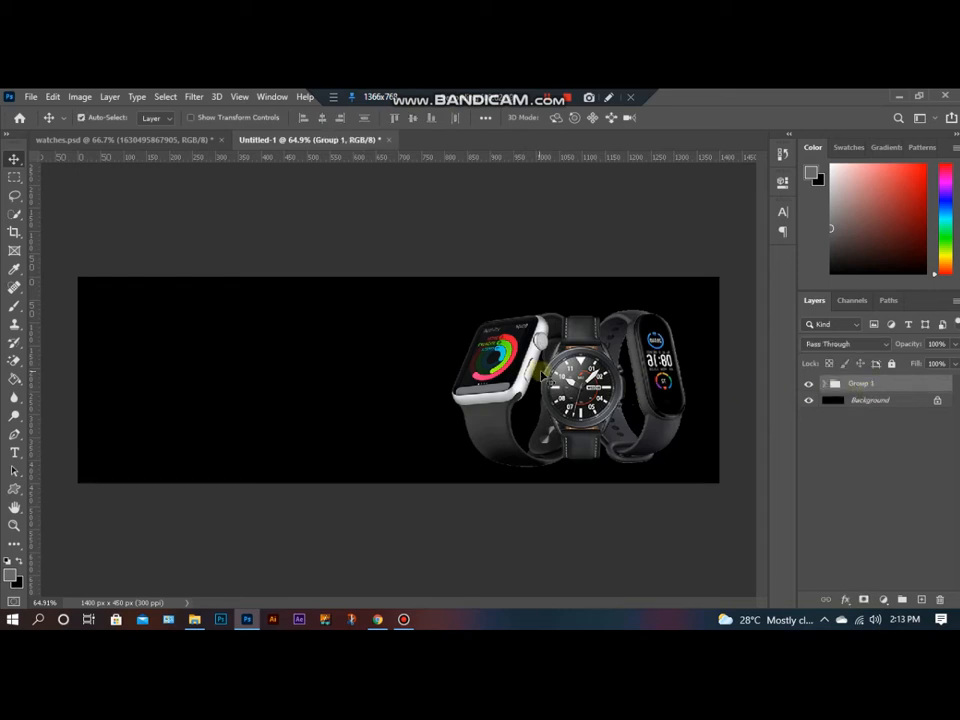
drag(522, 375, 558, 372)
shift+click(563, 372)
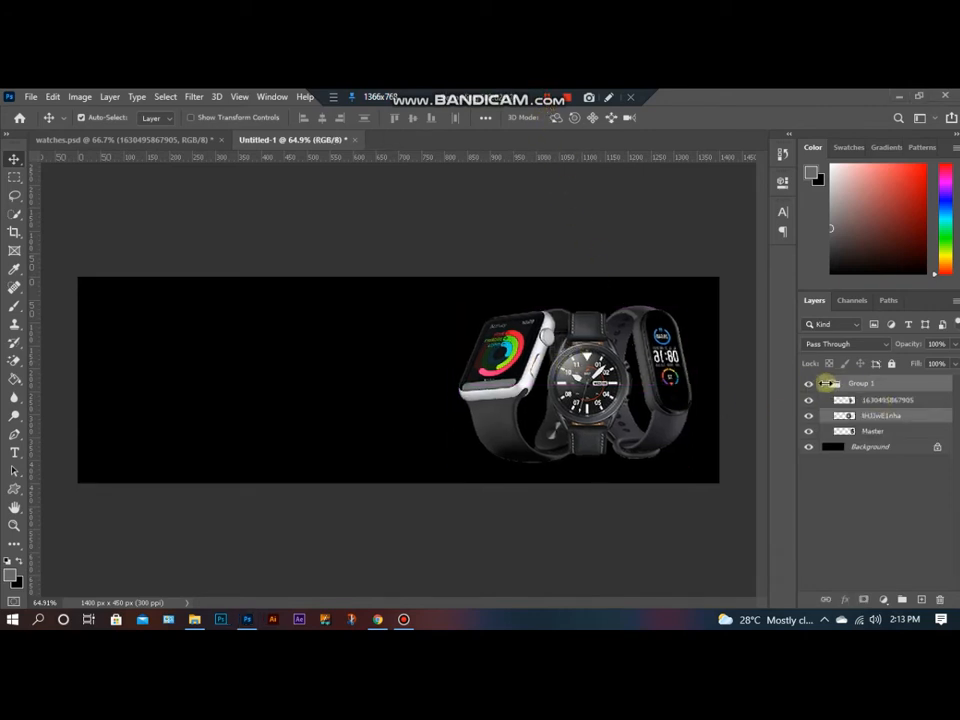
Step: Duplicate the watch group, flip the copy vertically and move it straight down below the original watches
click(825, 385)
drag(848, 385, 922, 600)
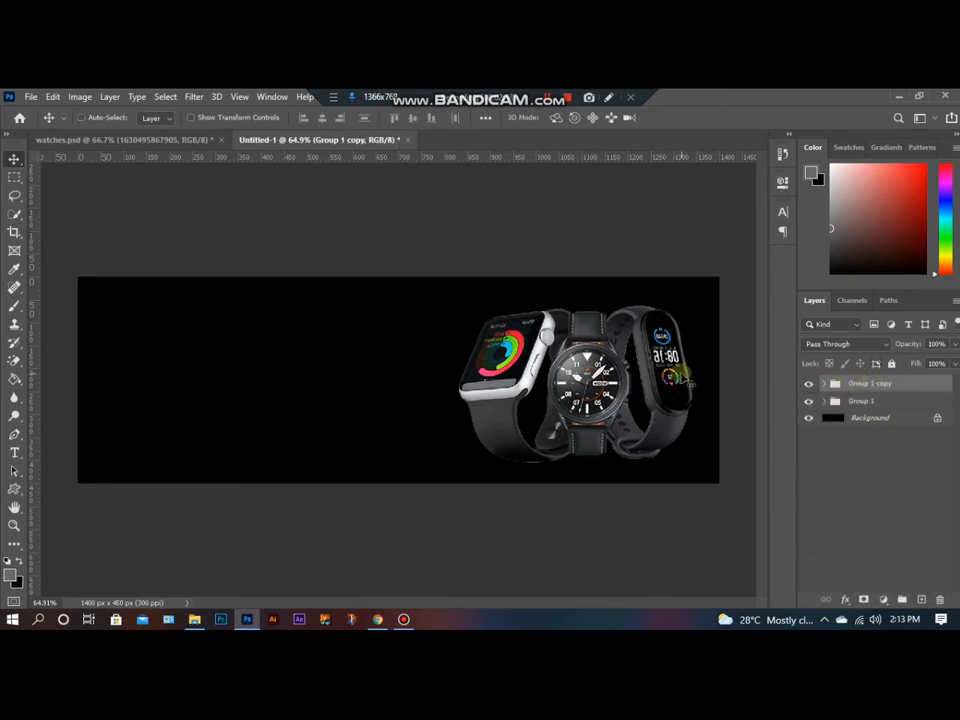
key(ctrl+t)
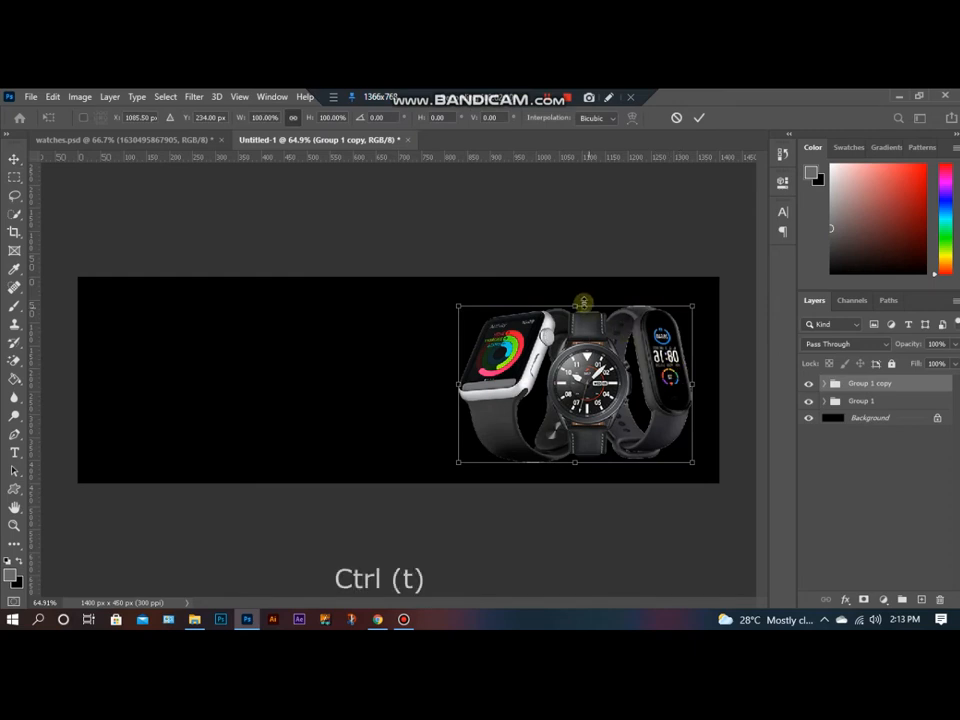
right_click(595, 347)
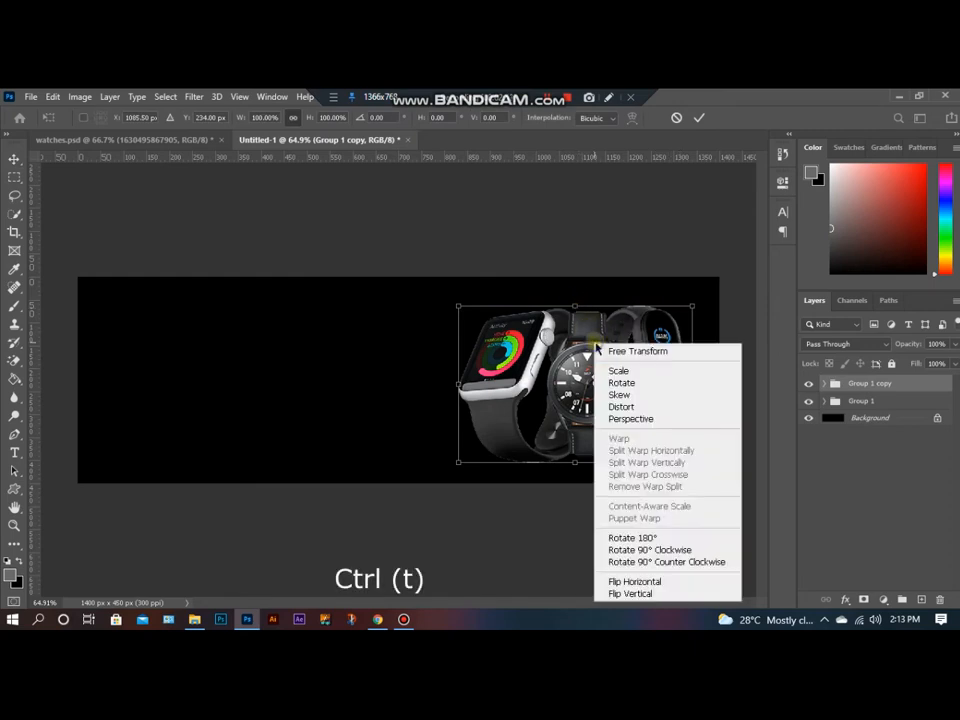
click(657, 594)
drag(594, 385, 594, 513)
Step: Nudge the flipped group down until its straps meet the bottoms of the original watches, forming a reflection, and apply the transform
key(Down)
key(Down)
key(Down)
key(Down)
key(Down)
key(Down)
key(Down)
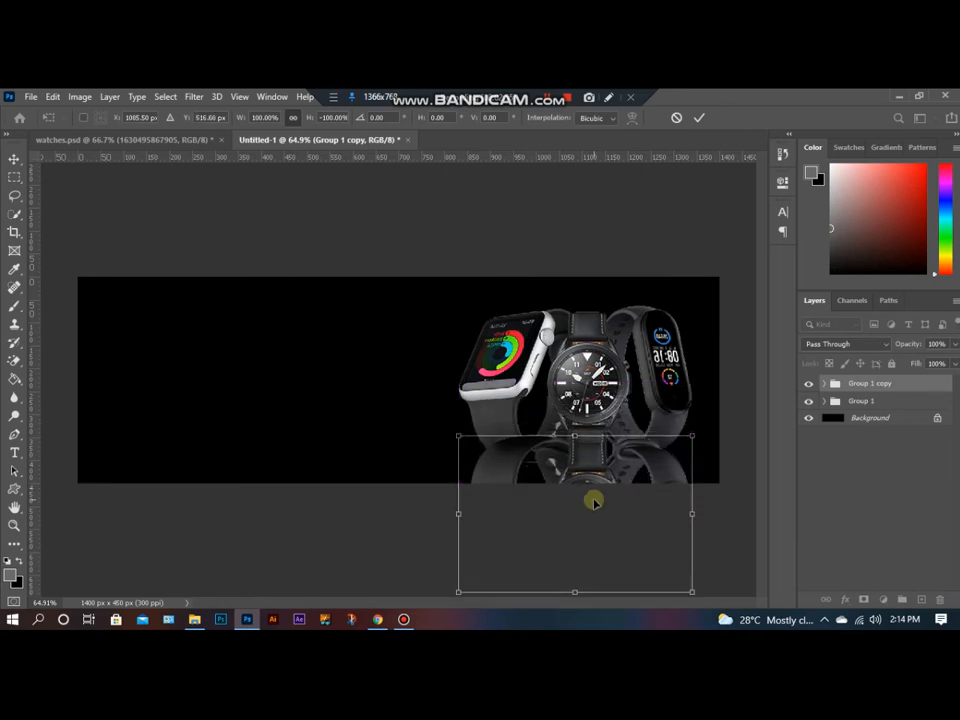
key(Down)
key(Down)
key(Down)
key(Down)
key(Down)
key(Down)
key(Down)
key(Down)
key(Down)
key(Down)
key(Down)
key(Down)
key(Down)
key(Down)
key(Down)
key(Down)
key(Down)
key(Down)
key(Down)
key(Down)
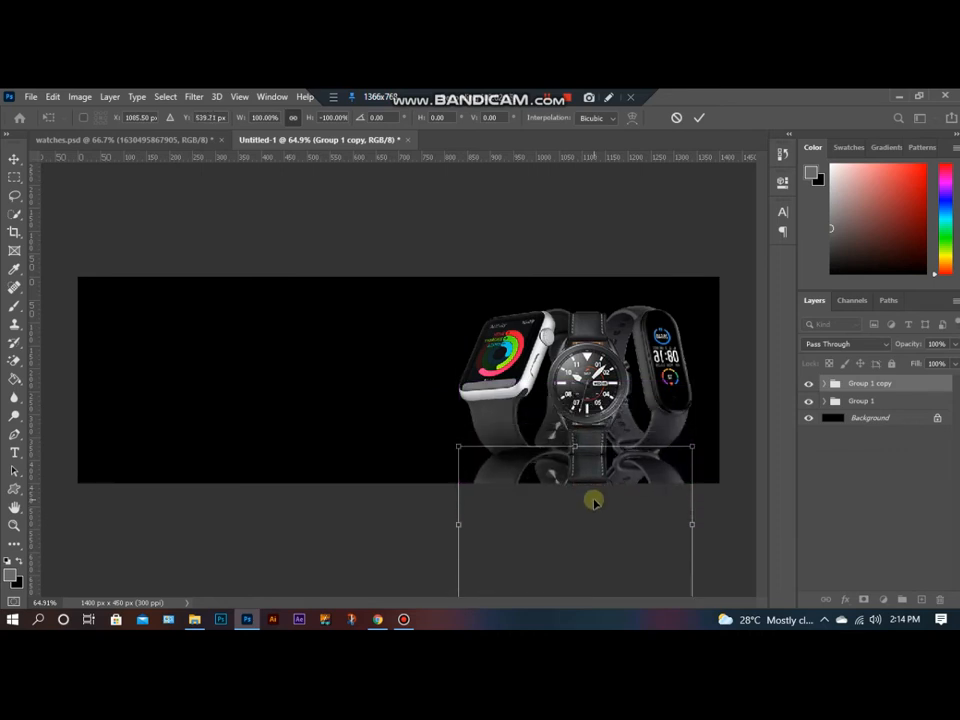
key(Left)
key(Right)
key(Up)
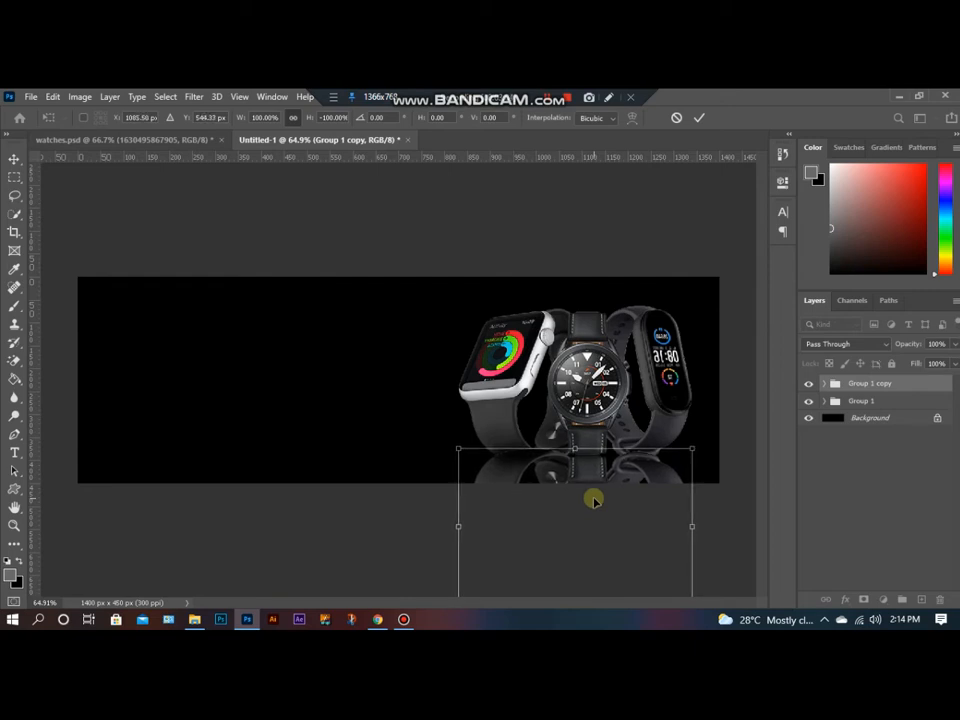
click(701, 118)
Step: Erase the upper edges of the fitness band's and smartwatch's reflections in Group 1 copy where they overlap the original straps
scroll(686, 520, up, 4)
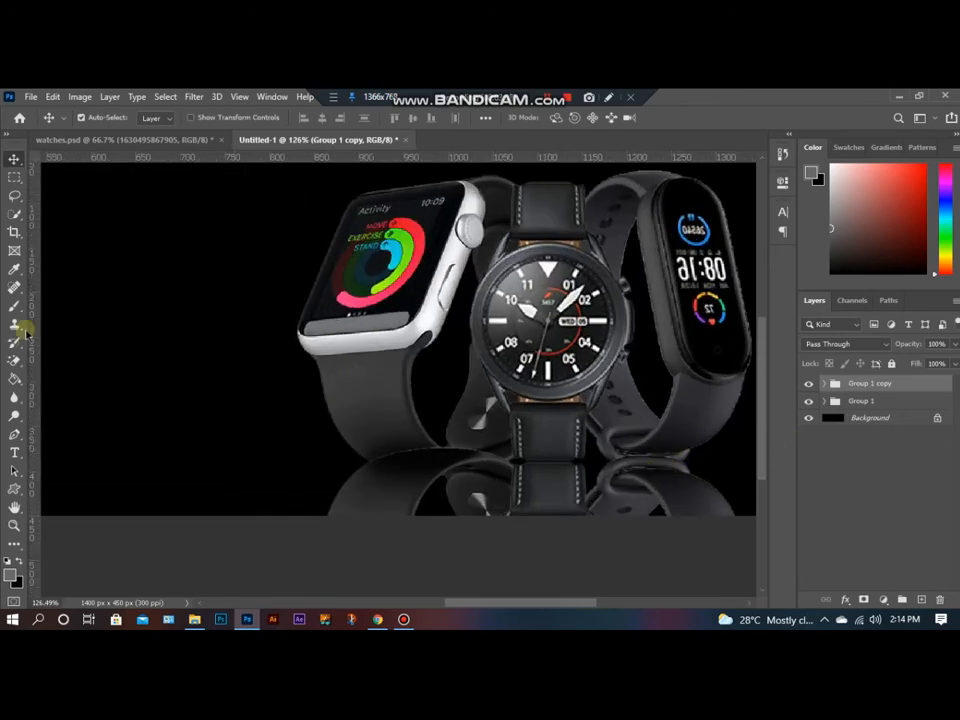
click(14, 360)
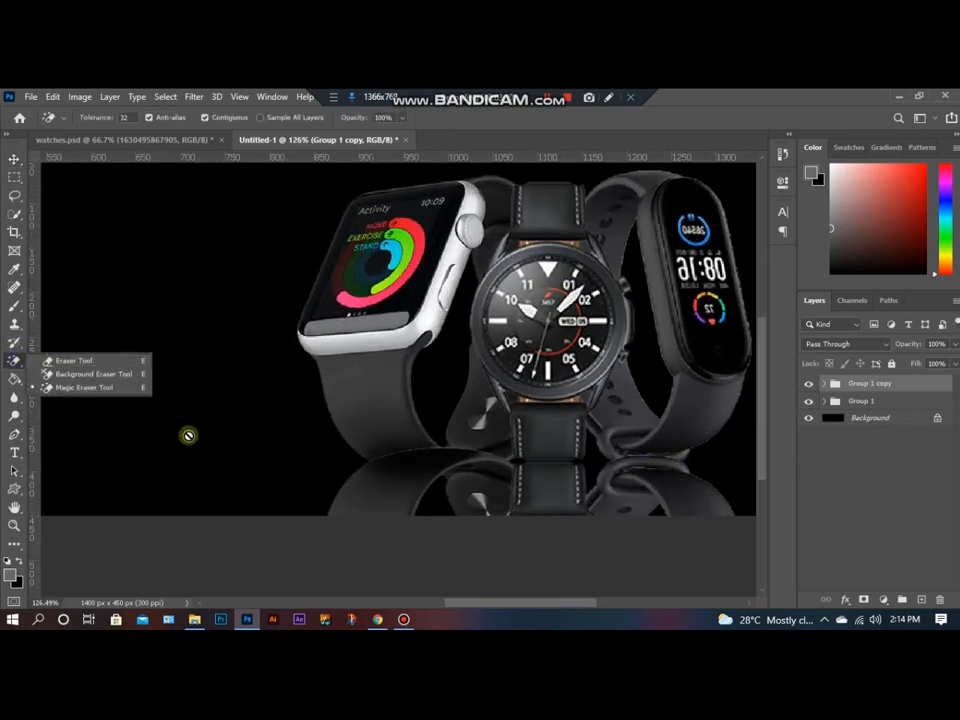
click(73, 360)
click(480, 446)
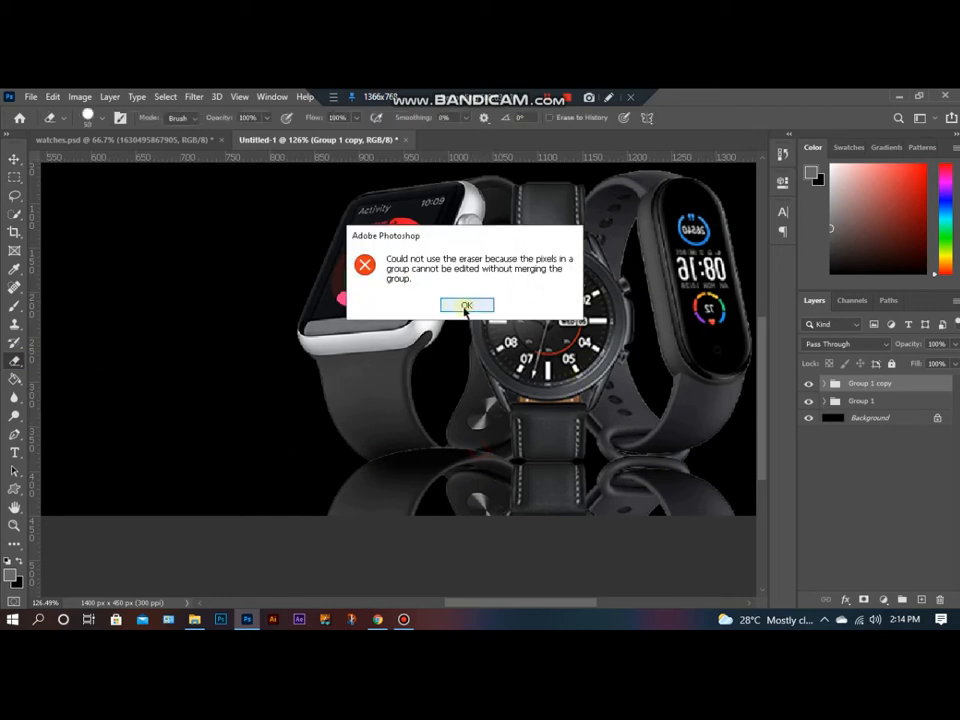
click(465, 304)
click(823, 383)
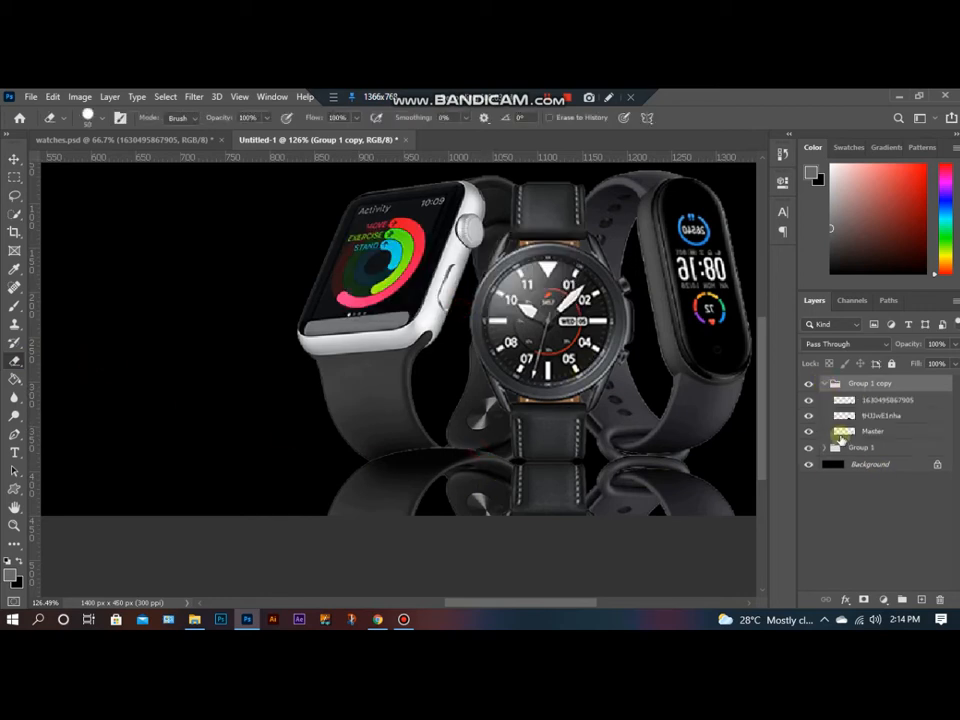
click(810, 432)
click(855, 432)
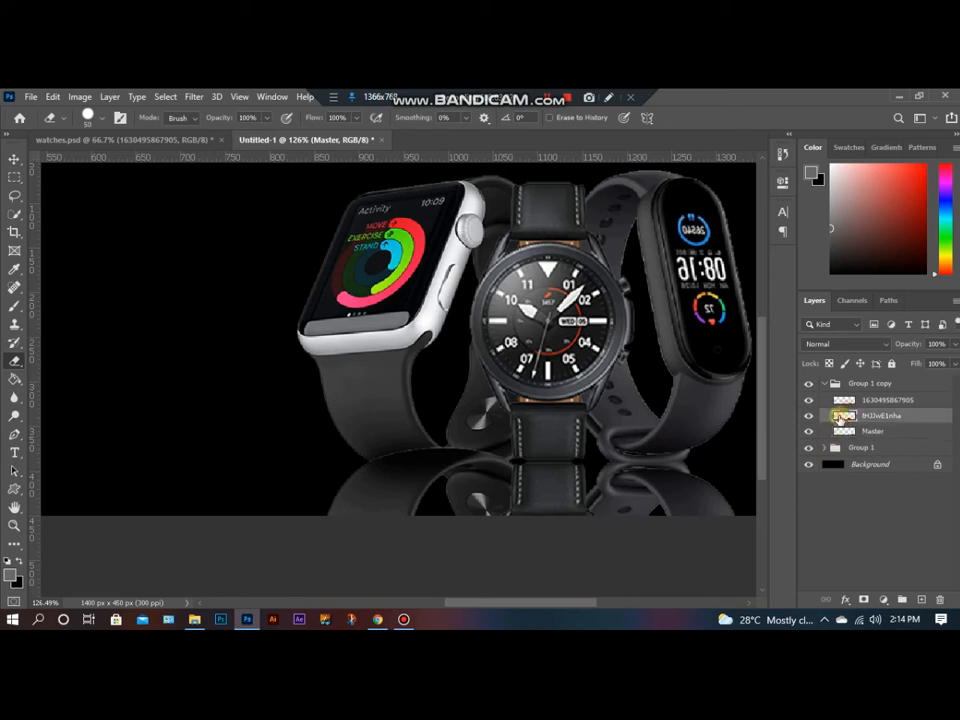
click(848, 416)
mouse_move(436, 443)
mouse_down()
mouse_move(381, 441)
mouse_move(416, 443)
mouse_move(471, 423)
mouse_move(455, 436)
mouse_move(381, 437)
mouse_move(503, 438)
mouse_up()
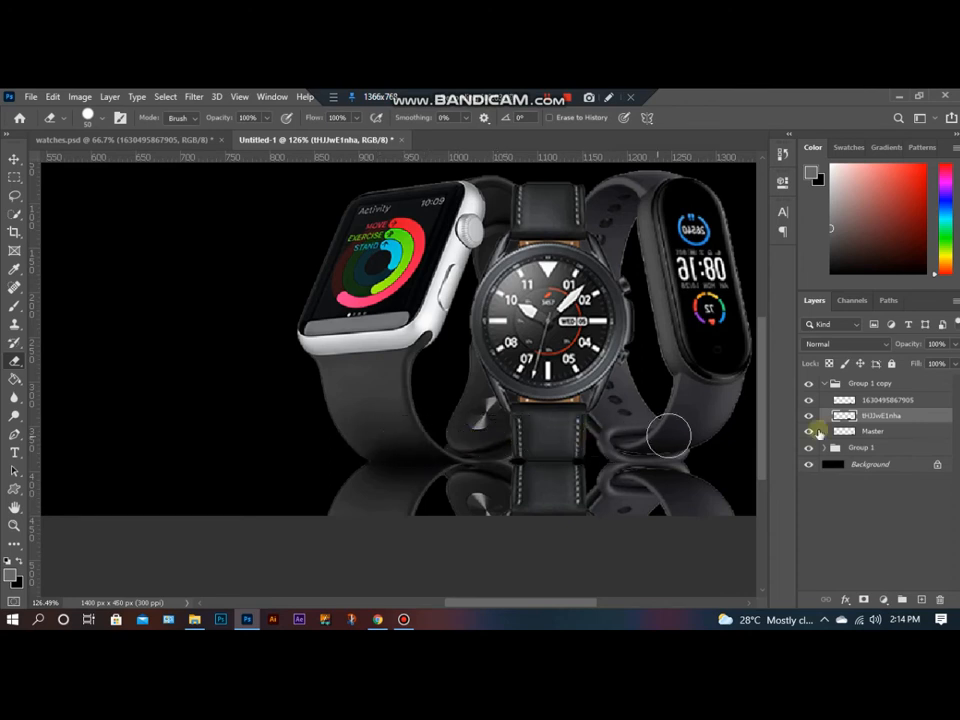
Step: Lower the opacity of the reflection group, Group 1 copy, to 18%
scroll(628, 454, down, 2)
scroll(627, 451, down, 5)
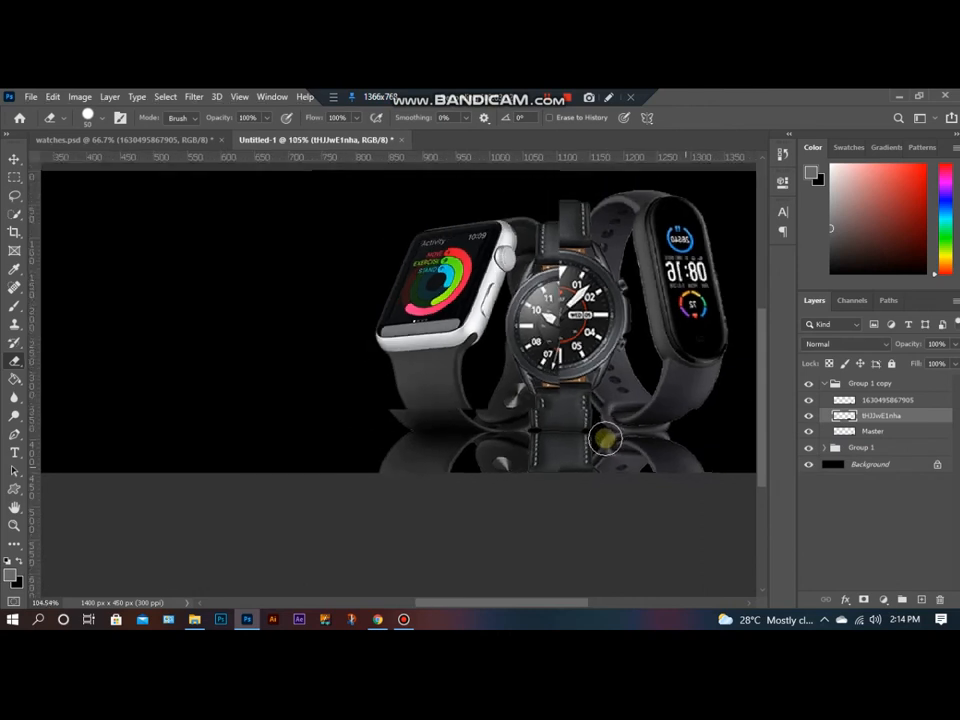
click(14, 159)
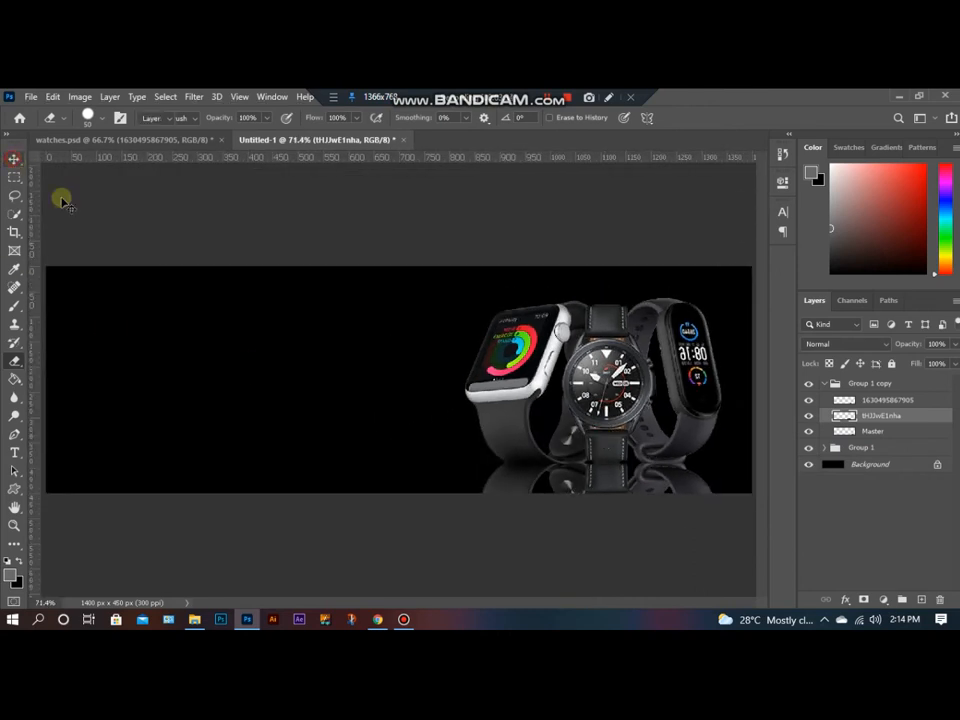
click(822, 384)
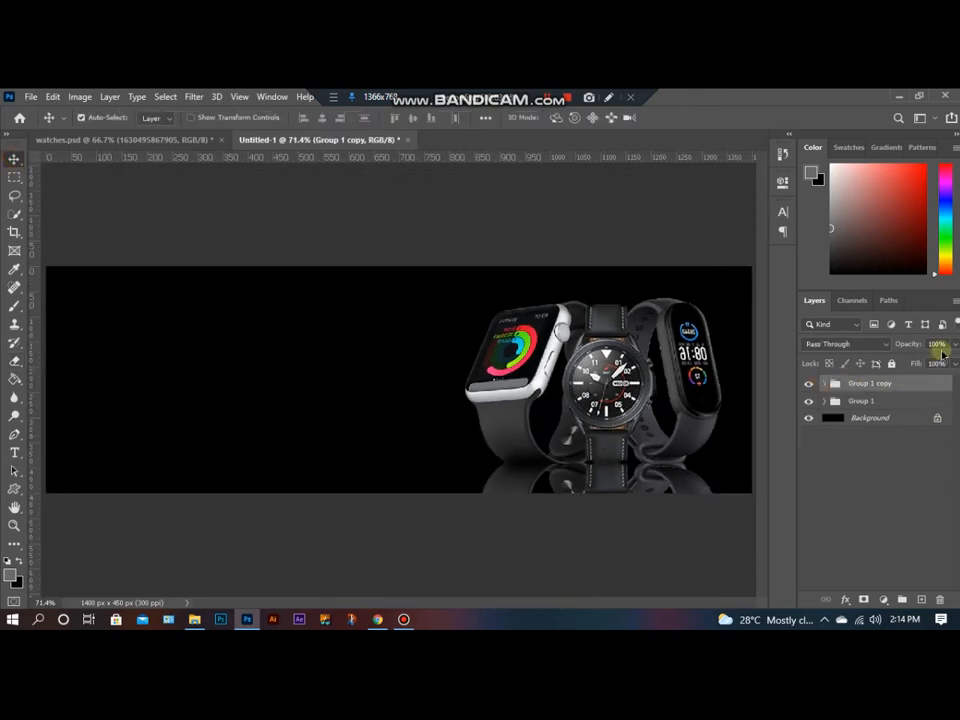
drag(950, 348, 915, 365)
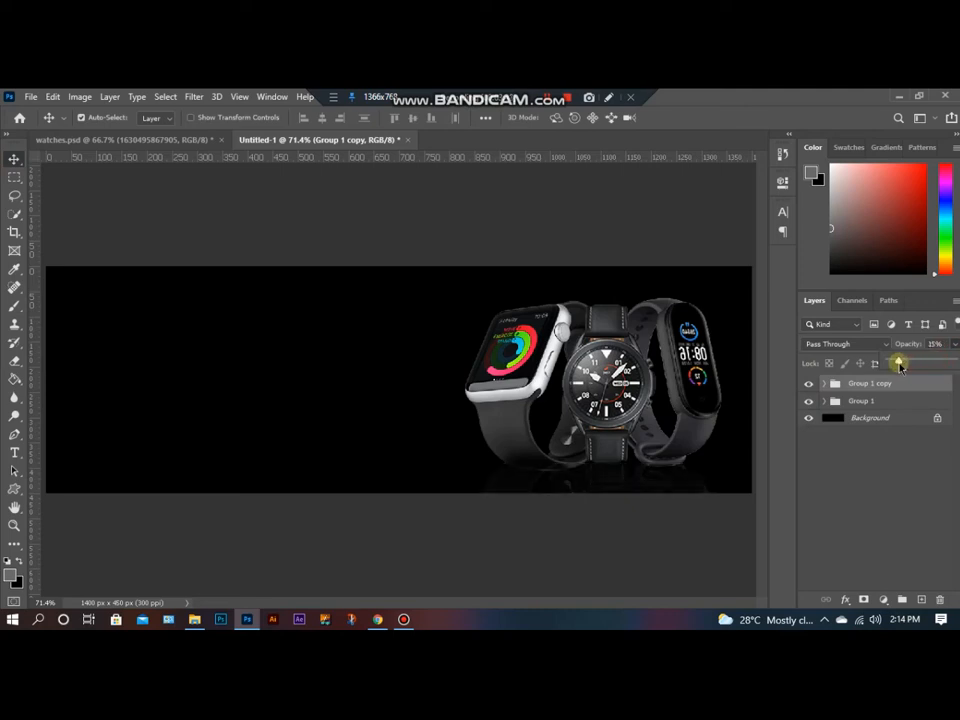
Step: Erase the remaining parts of the smartwatch's reflection that overlap its strap, using the Eraser tool on its layer in Group 1 copy
scroll(482, 482, up, 5)
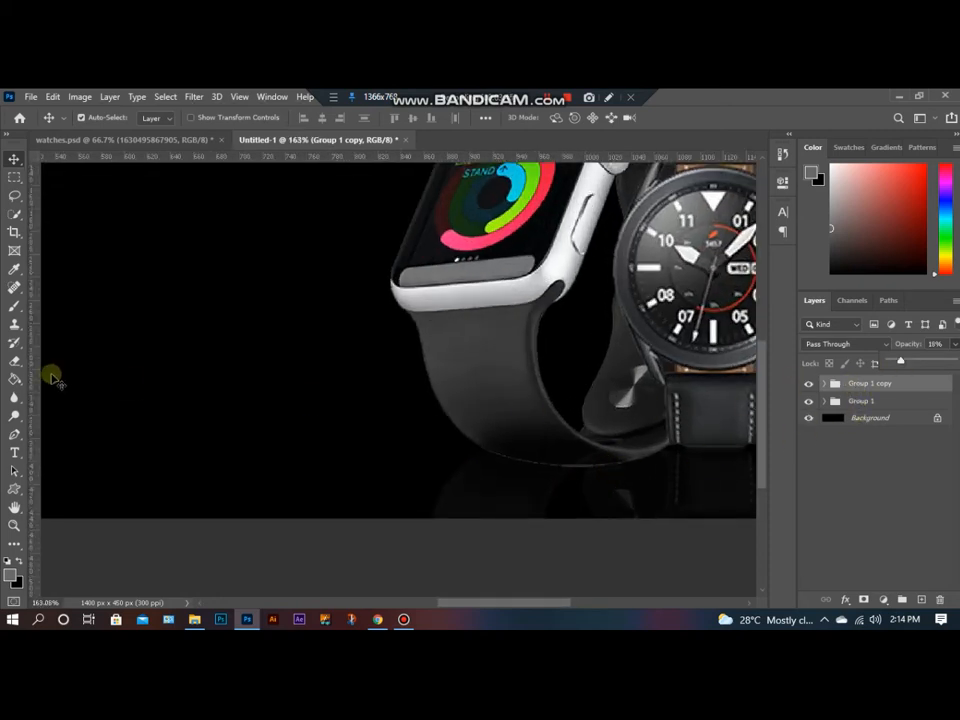
click(15, 361)
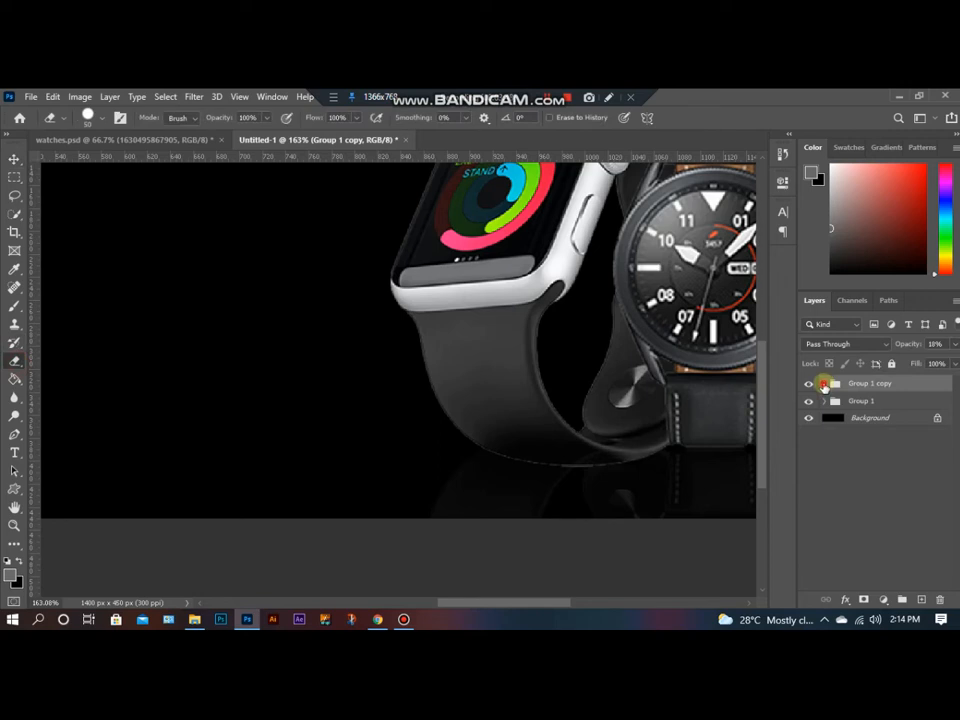
click(825, 384)
click(842, 421)
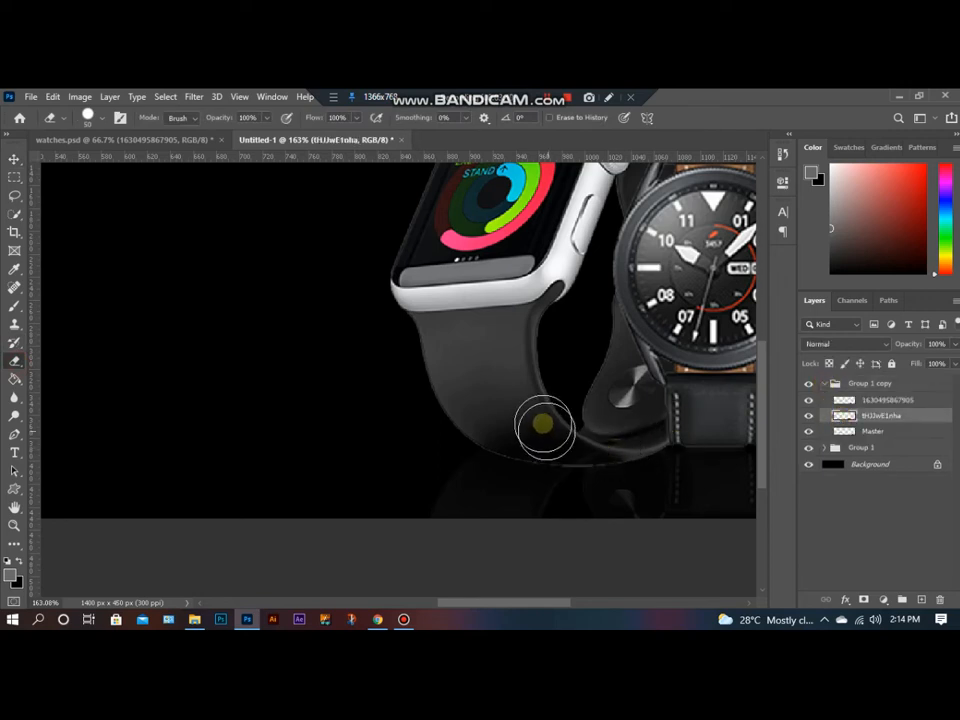
mouse_move(611, 430)
mouse_down()
mouse_move(543, 434)
mouse_move(510, 420)
mouse_move(579, 434)
mouse_move(618, 424)
mouse_move(552, 431)
mouse_move(615, 432)
mouse_move(530, 427)
mouse_move(587, 390)
mouse_up()
scroll(595, 387, down, 2)
scroll(590, 390, down, 3)
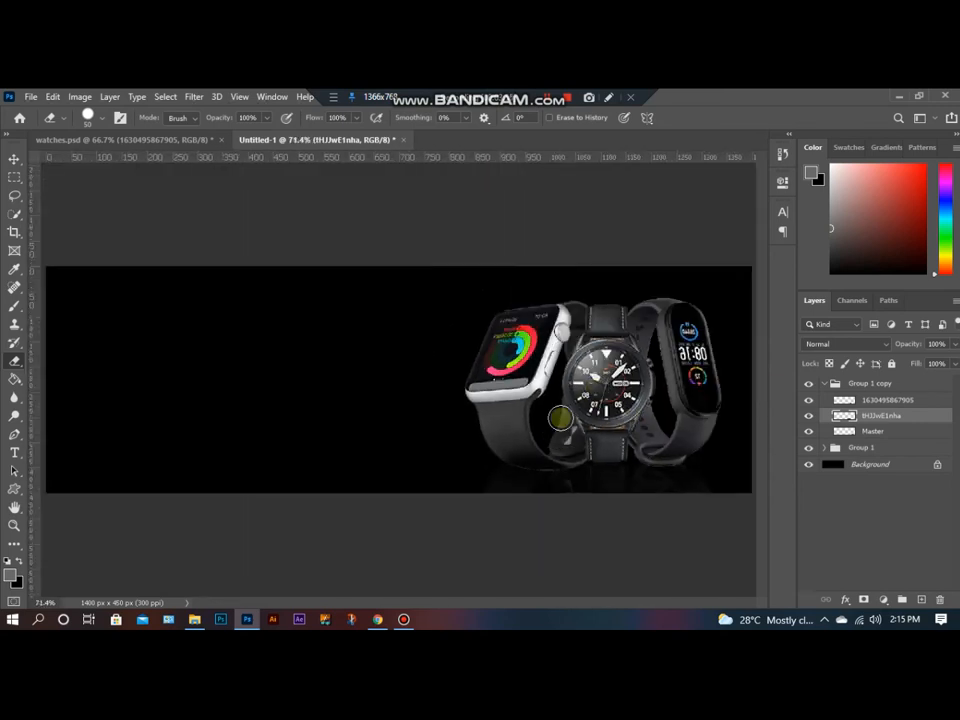
Step: Select both watch groups and move the watches with their reflections slightly to the left with the Move tool
click(18, 159)
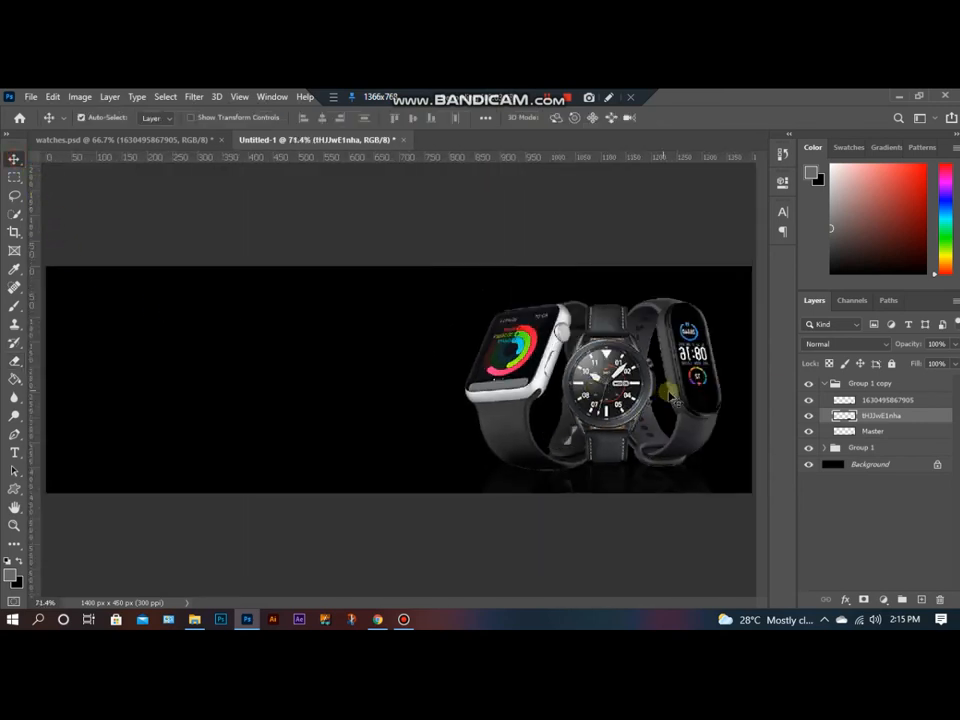
click(824, 383)
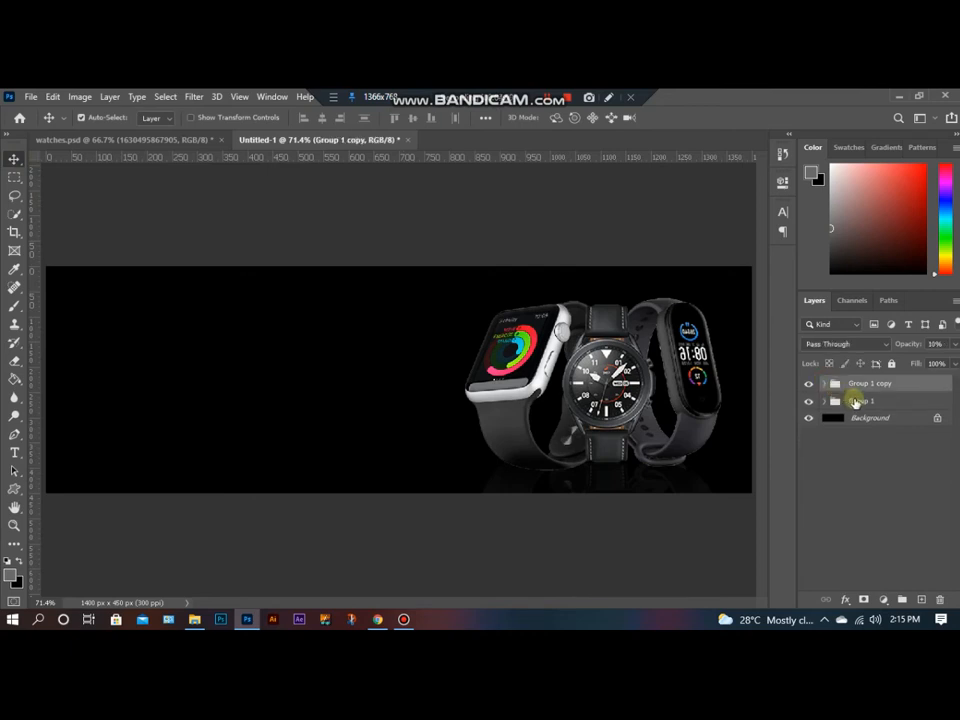
shift+click(862, 402)
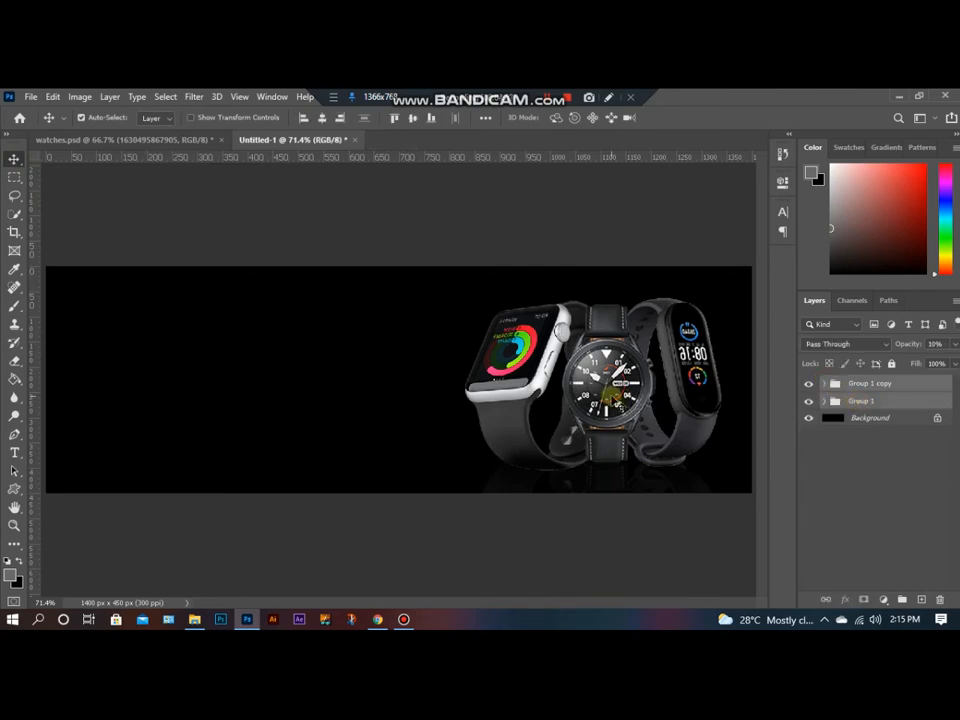
drag(610, 395, 593, 375)
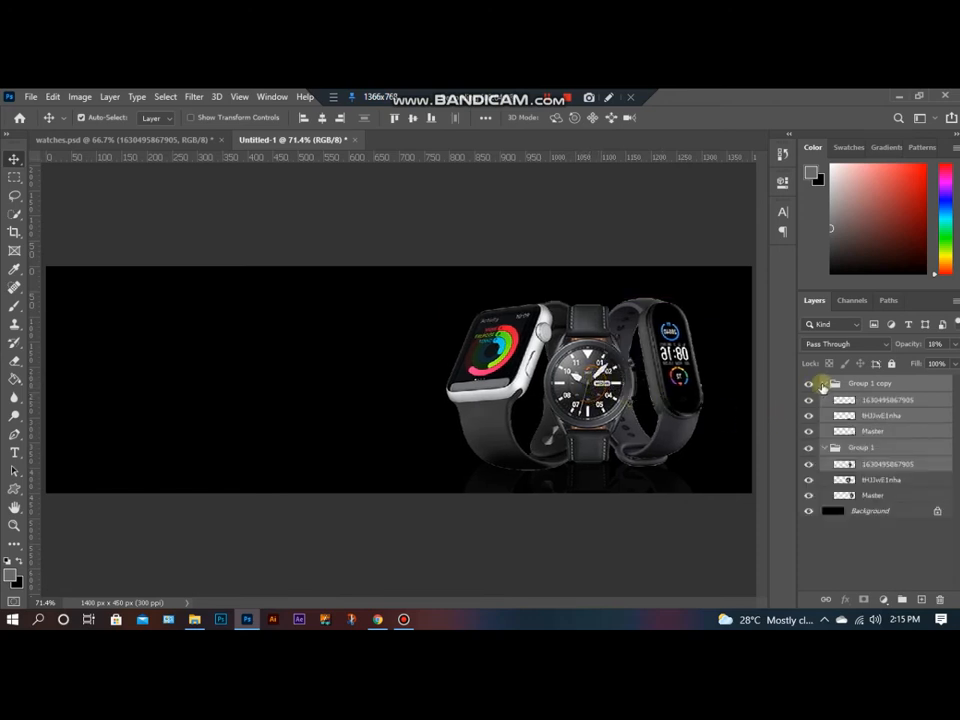
Step: Collapse the Group 1 copy and Group 1 layer groups and deselect all layers
click(824, 384)
click(824, 401)
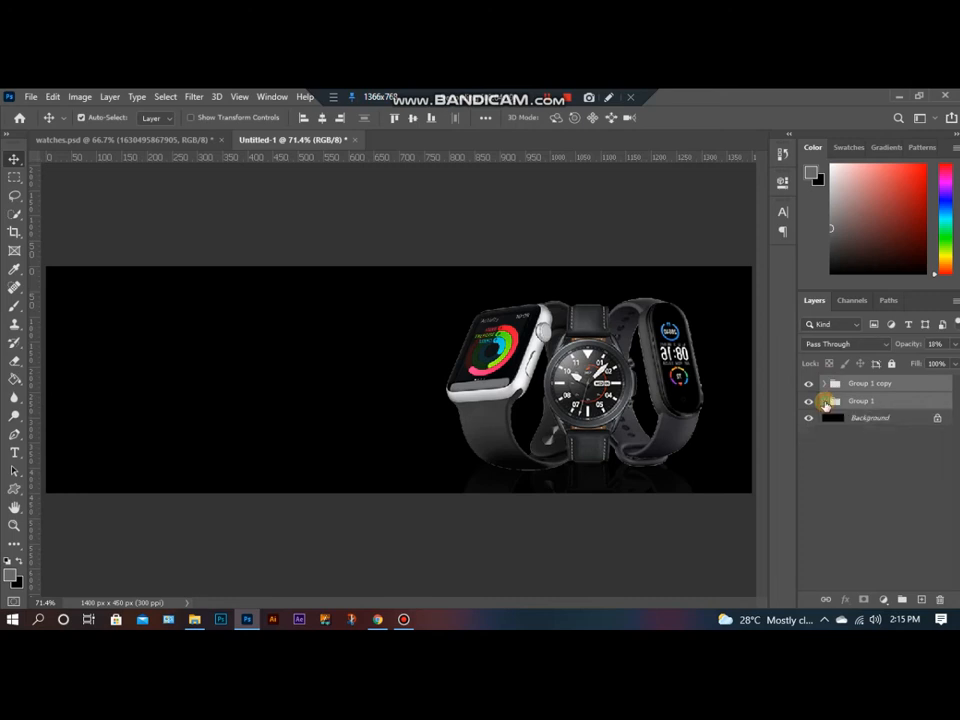
click(829, 455)
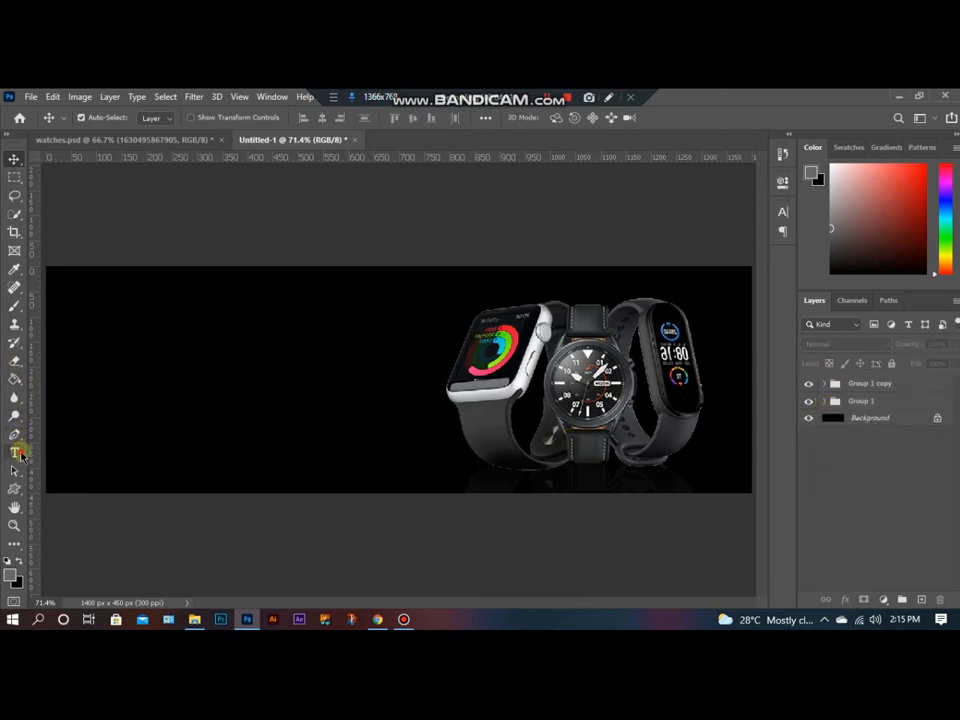
Step: Add a "50" text layer on the black area just left of the watches
click(15, 453)
click(306, 306)
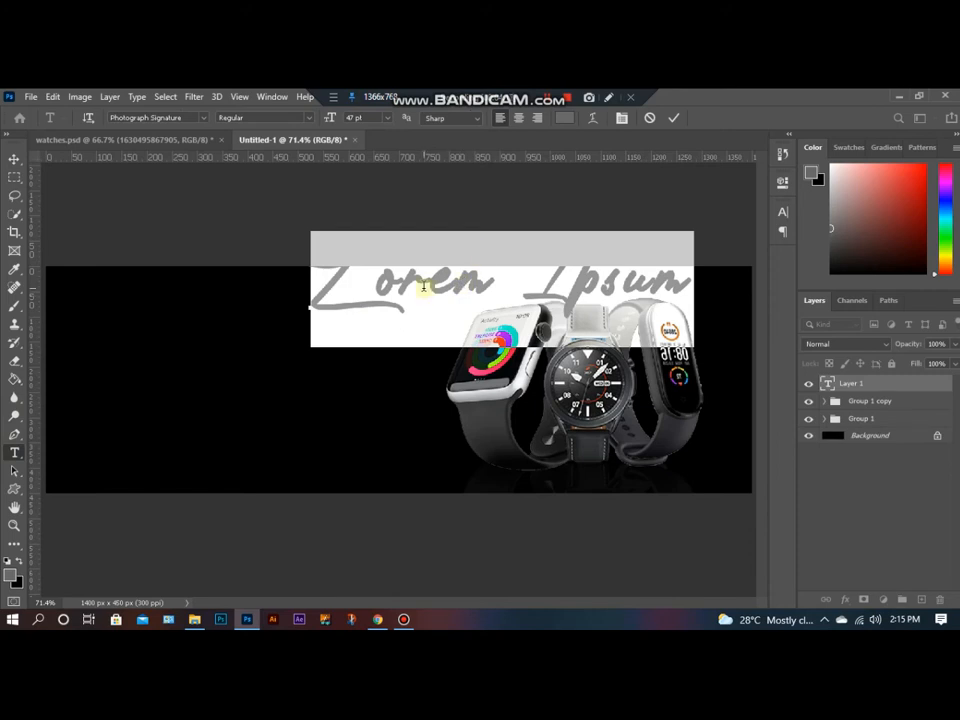
text(50)
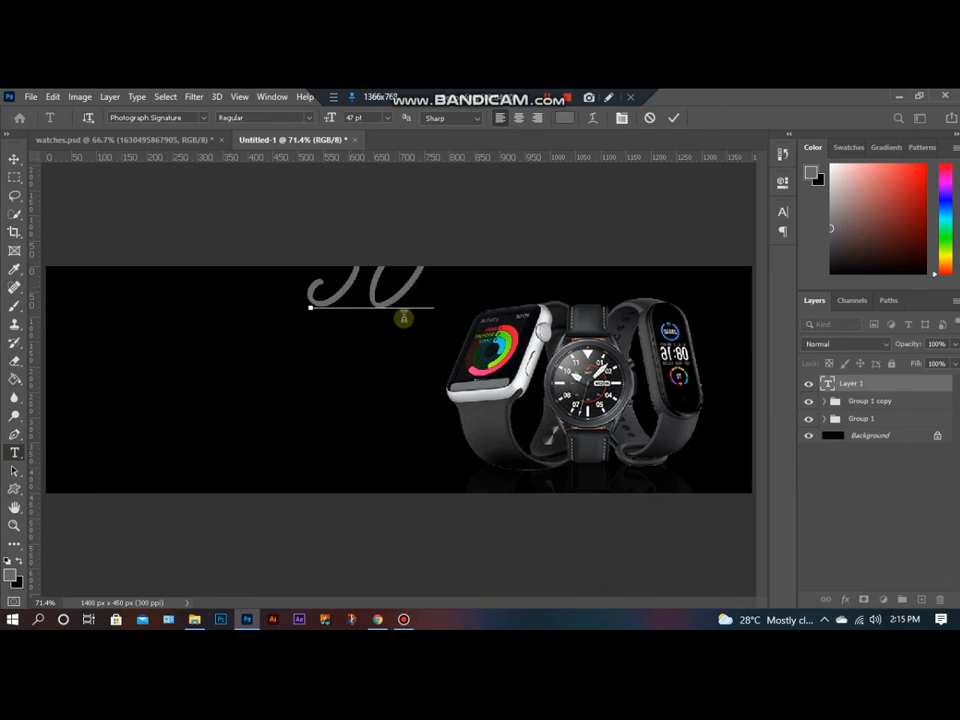
drag(412, 310, 413, 343)
Step: Set the colour of the "50" text to red cc3333
key(ctrl+a)
click(565, 117)
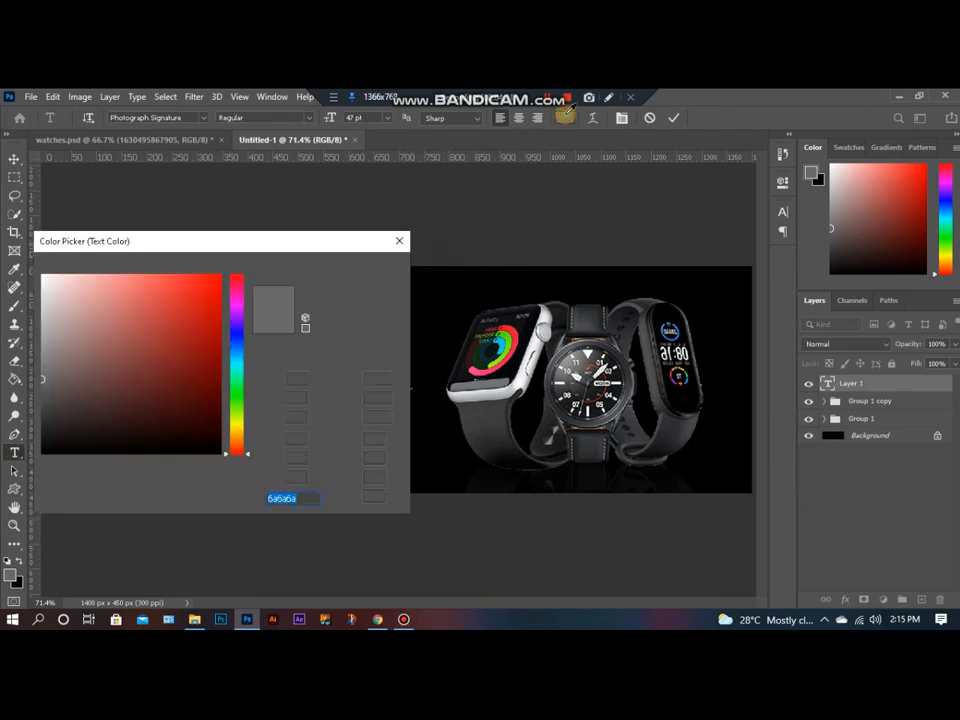
click(212, 277)
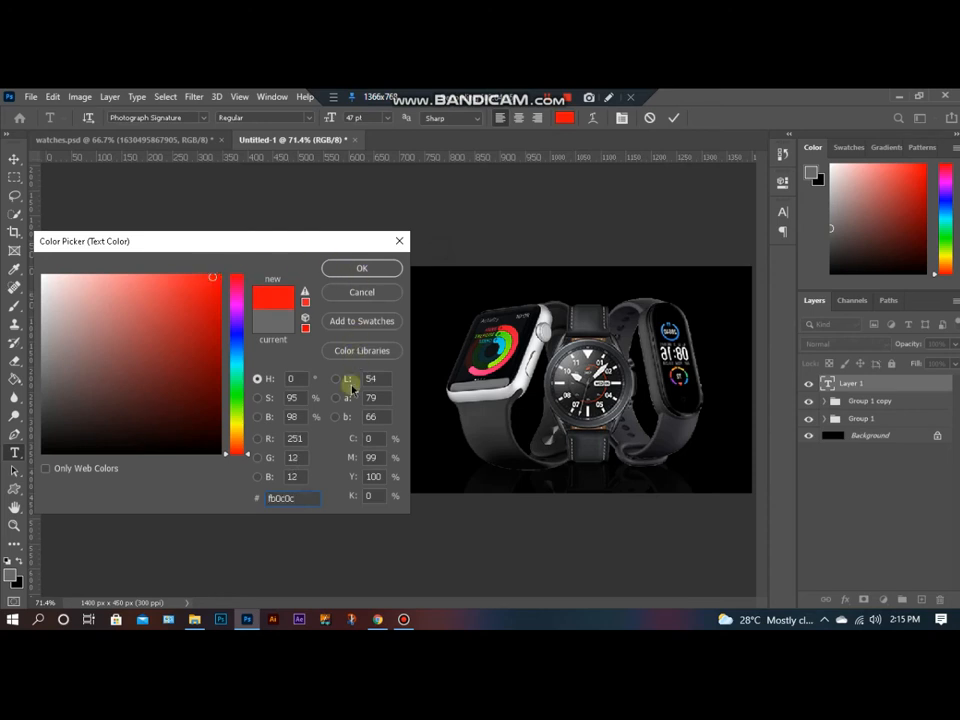
drag(304, 502, 251, 499)
text(c)
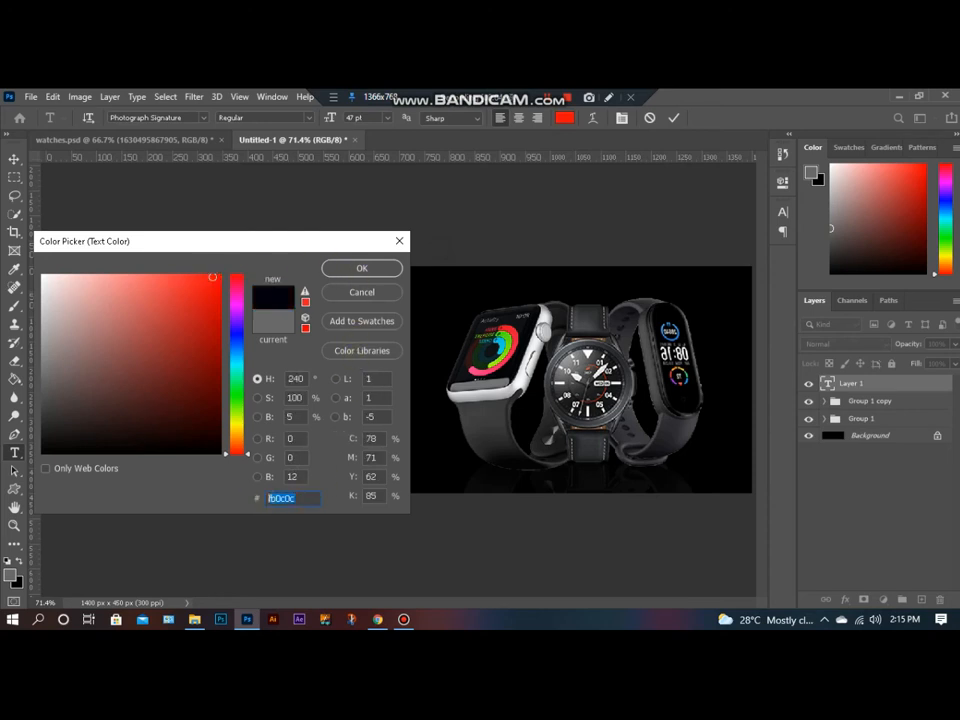
text(c333333)
click(352, 269)
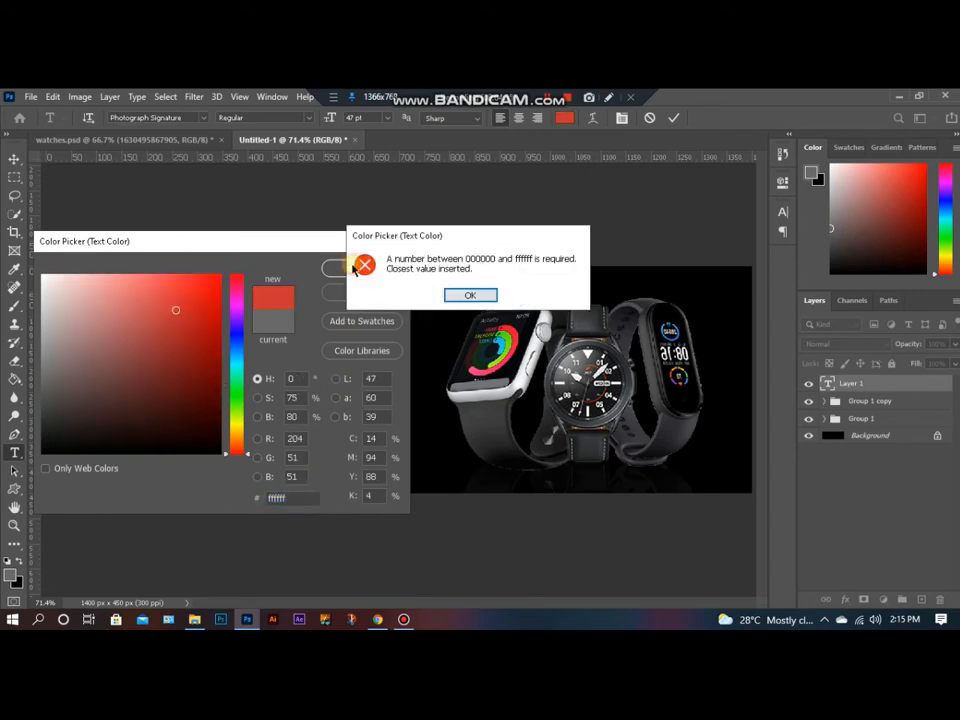
click(470, 295)
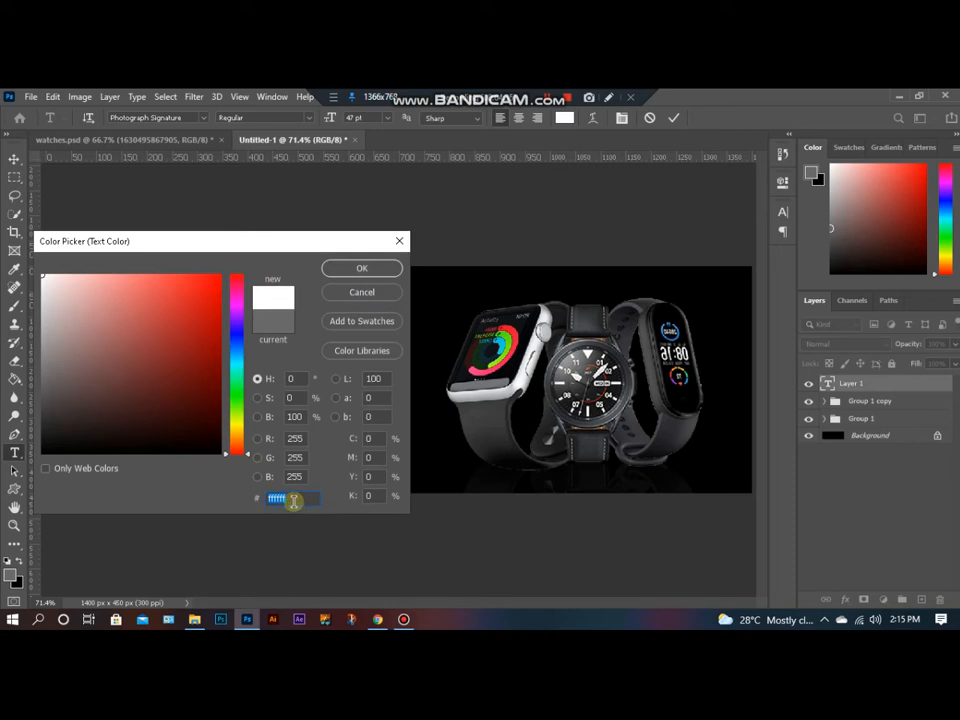
click(541, 97)
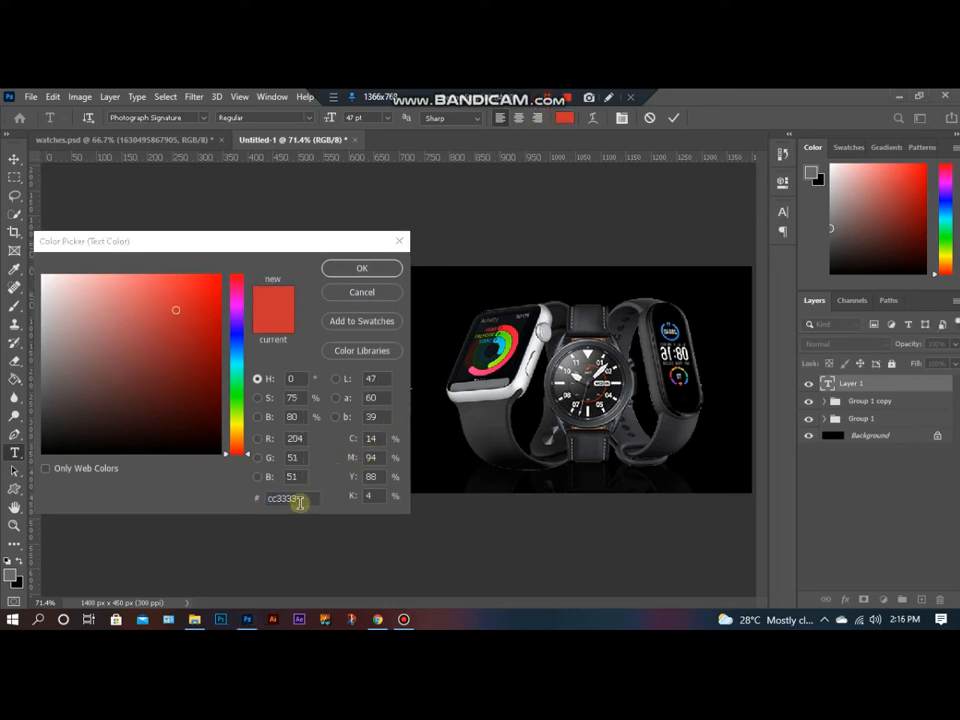
click(299, 502)
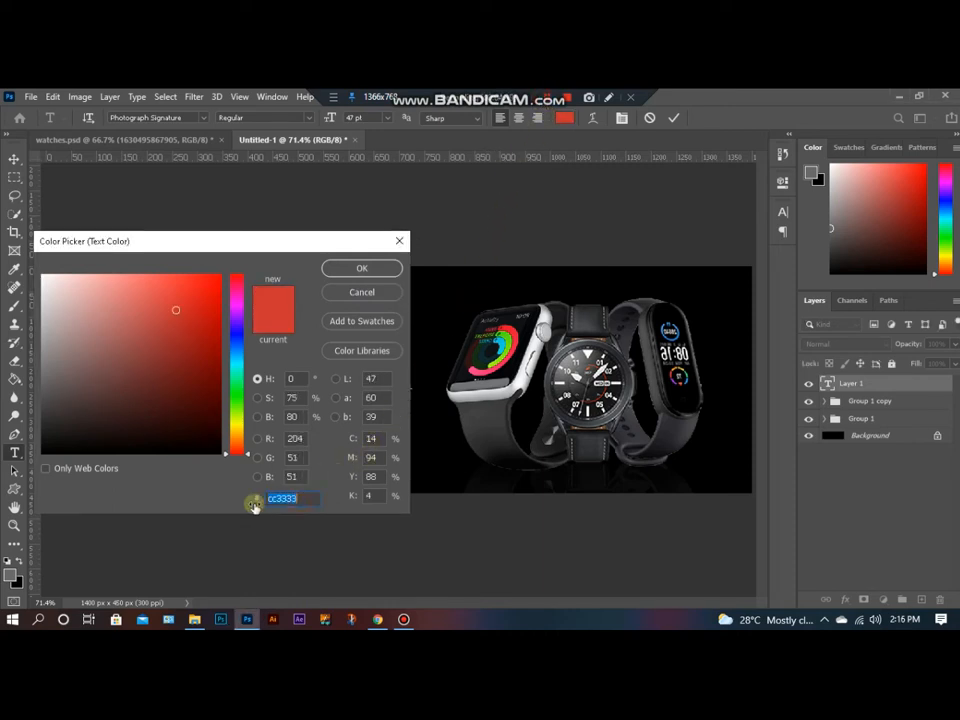
click(358, 268)
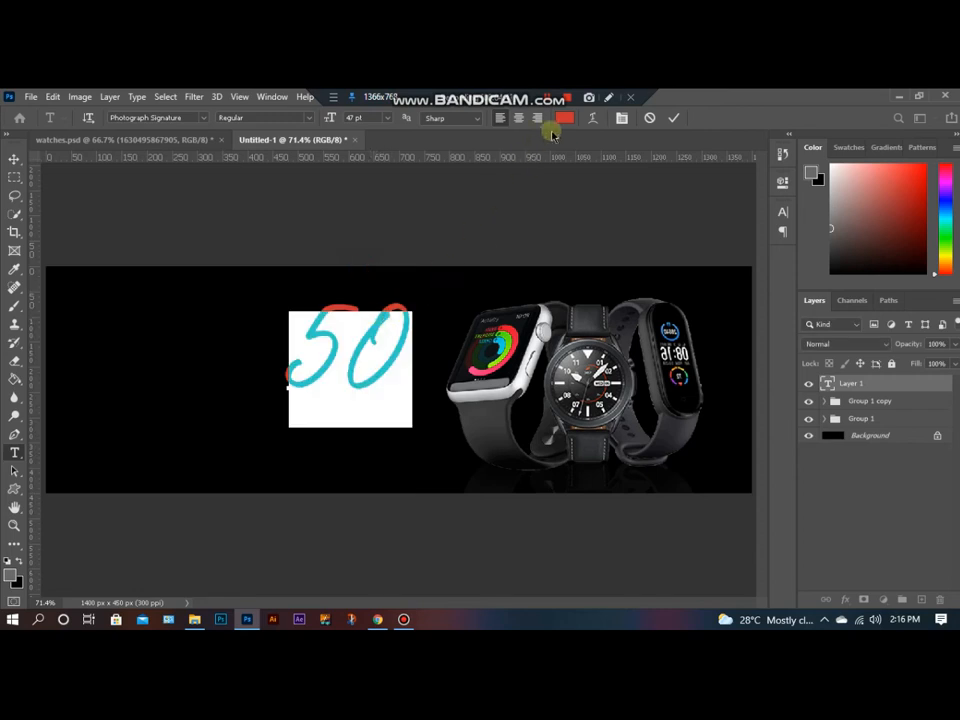
Step: Change the font of the "50" text to Consolas and commit the text
click(621, 118)
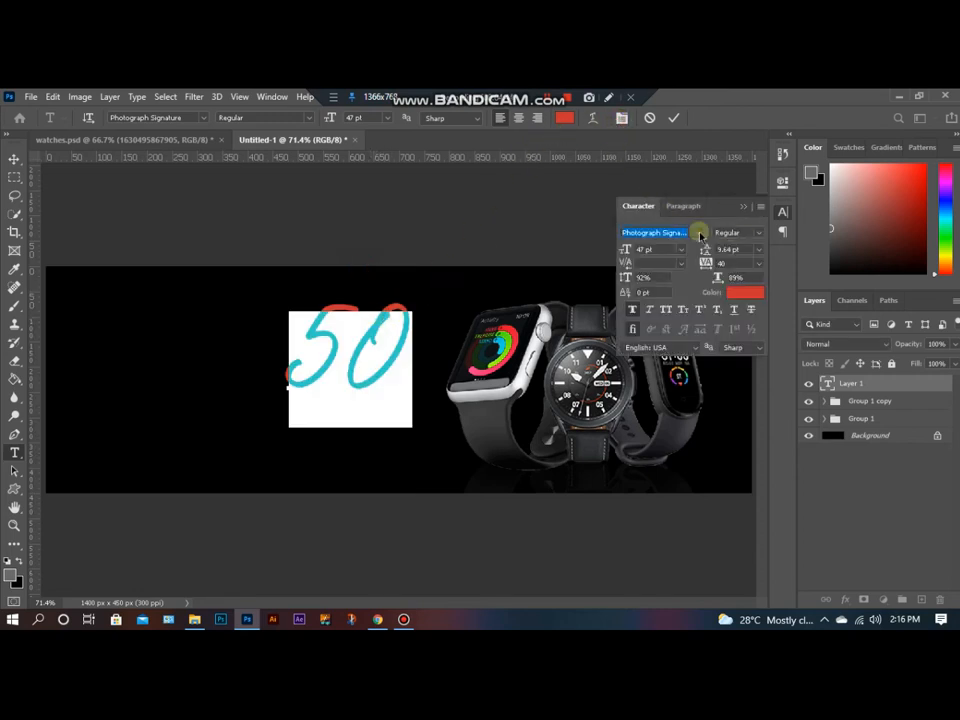
click(698, 232)
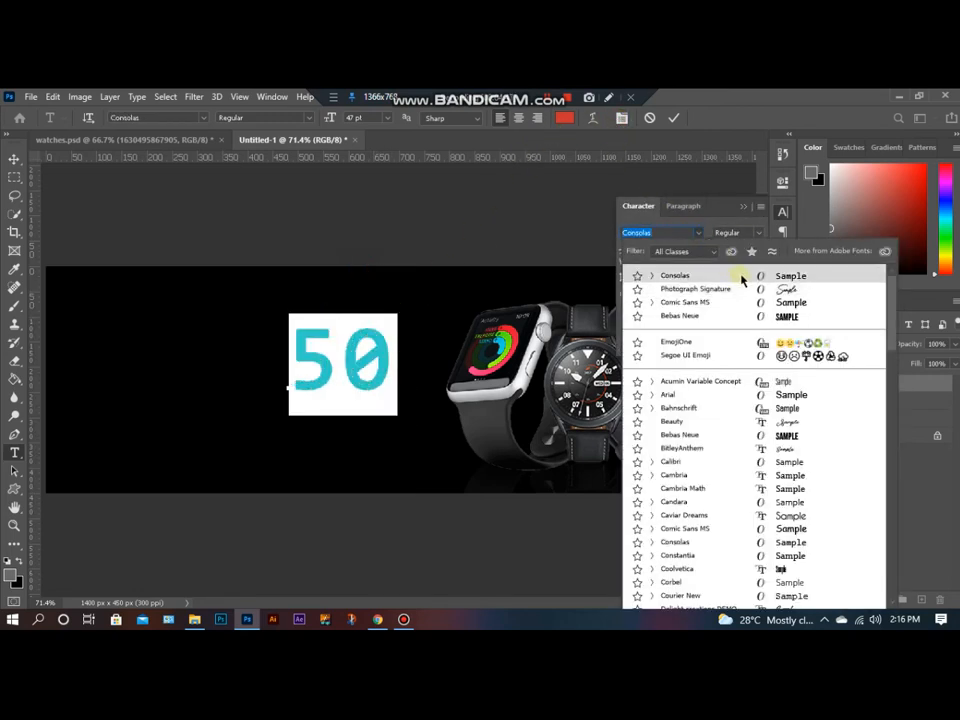
click(740, 276)
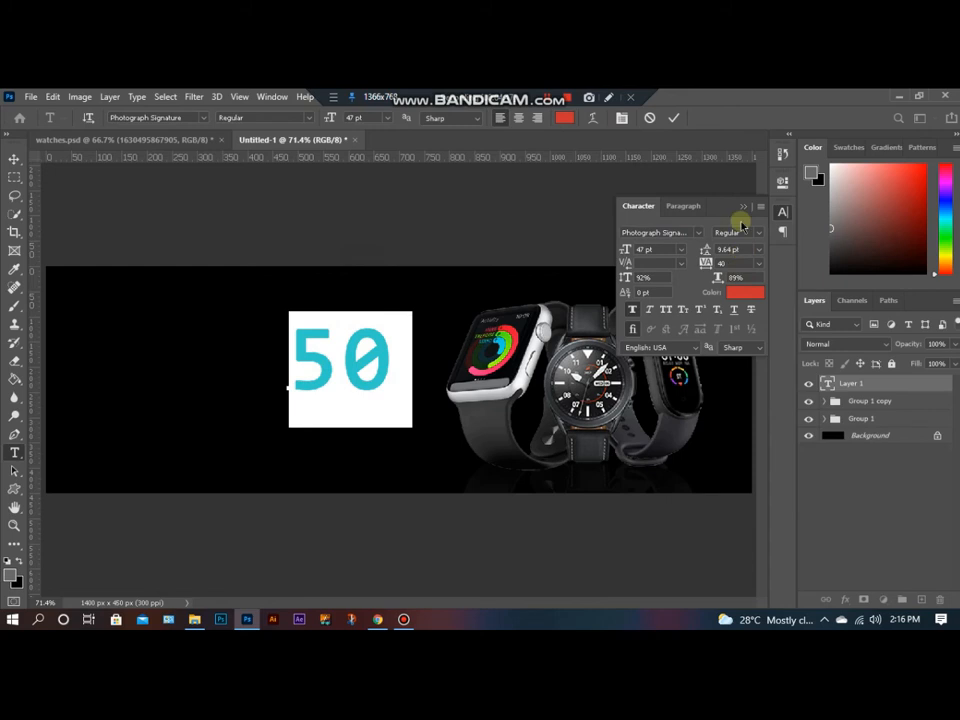
click(673, 118)
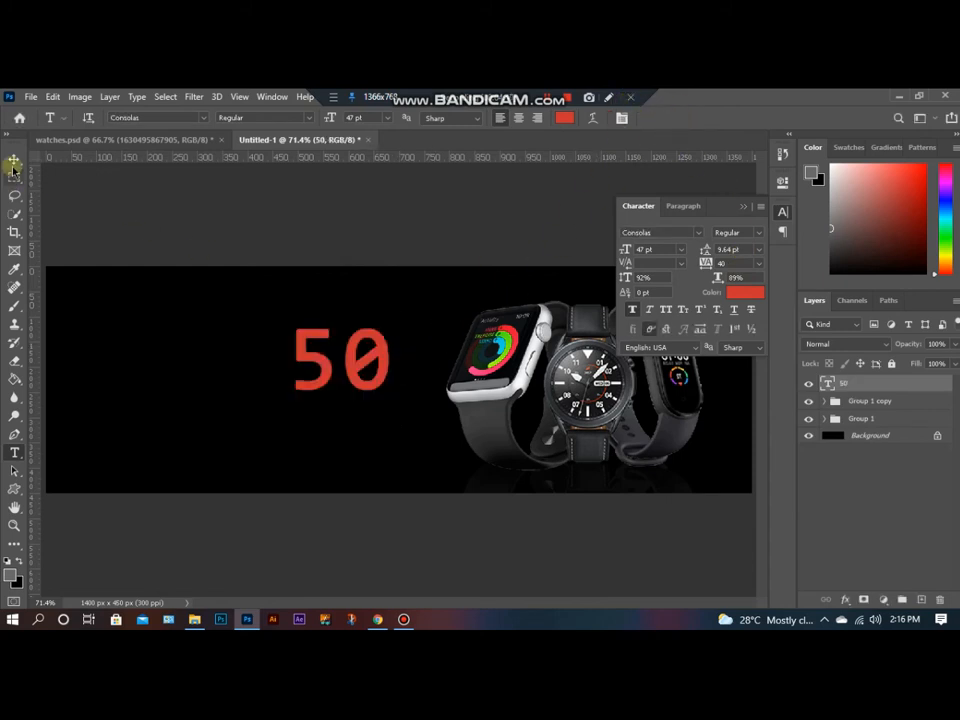
Step: Set the "50" text to 44 pt with -40 tracking and move it up near the banner's upper edge, beside the smartwatch
click(311, 343)
key(ctrl+a)
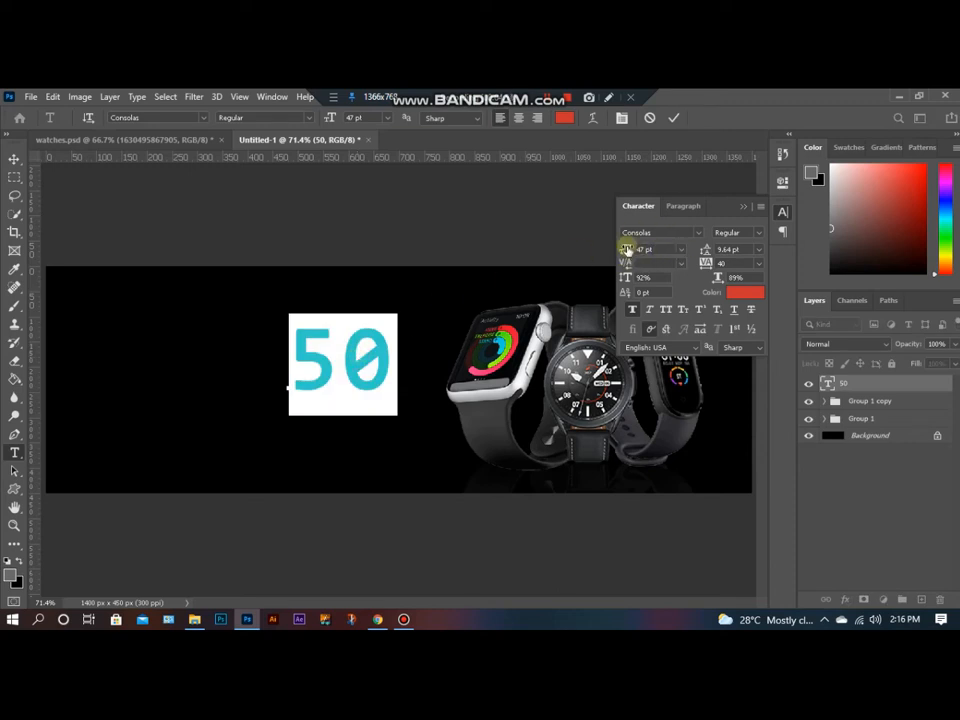
drag(626, 249, 622, 249)
drag(705, 261, 706, 262)
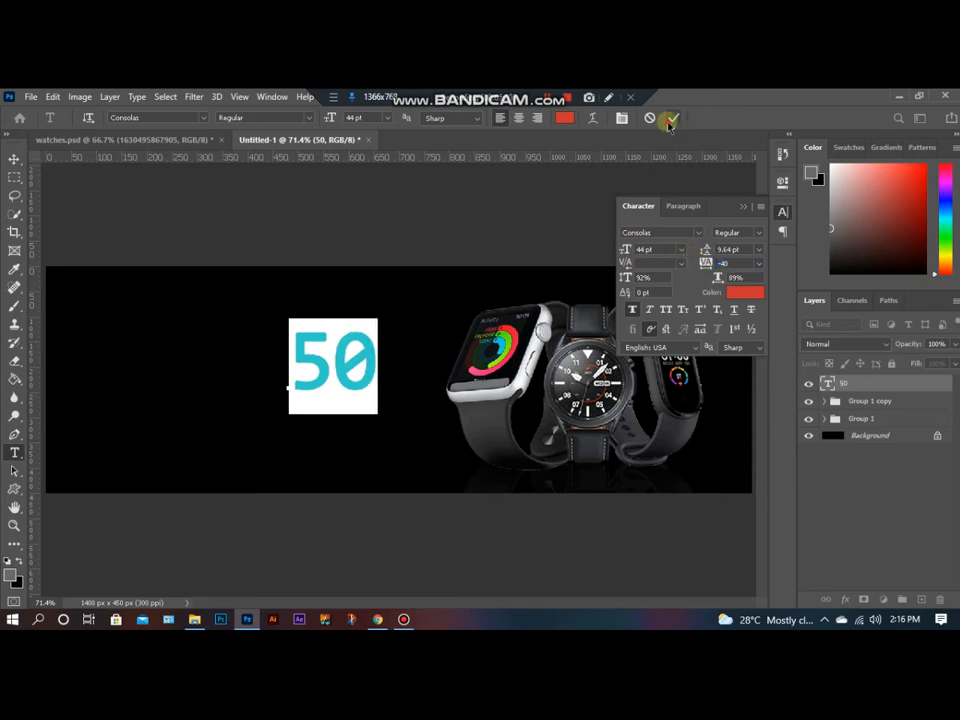
click(131, 193)
click(14, 160)
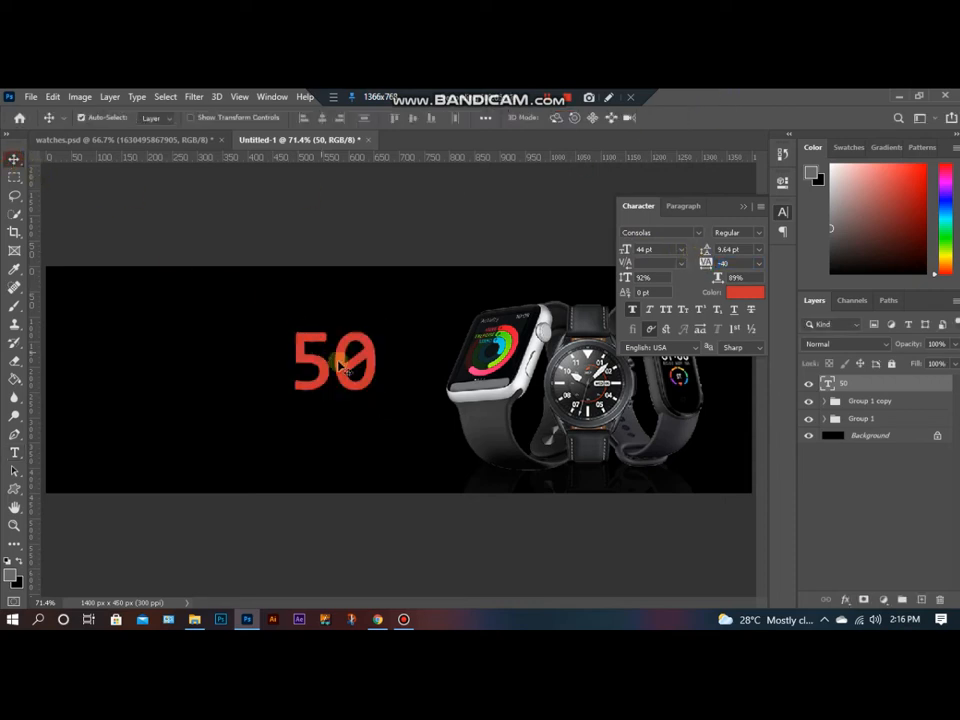
drag(339, 360, 377, 307)
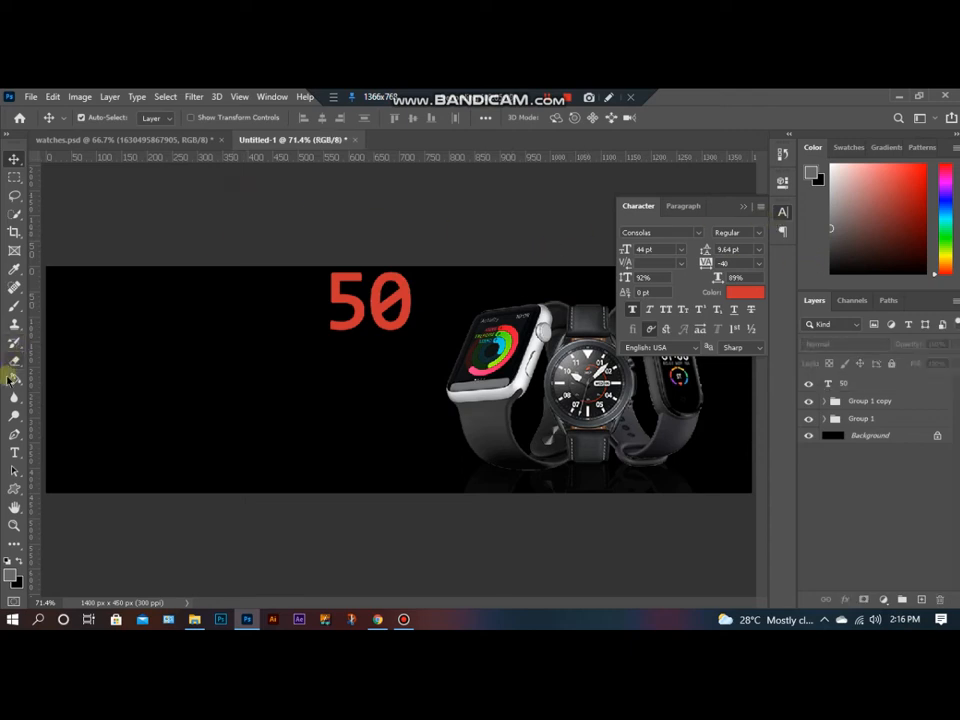
Step: Add a separate "%" text layer below the "50" and turn off its faux bold
click(15, 452)
click(229, 411)
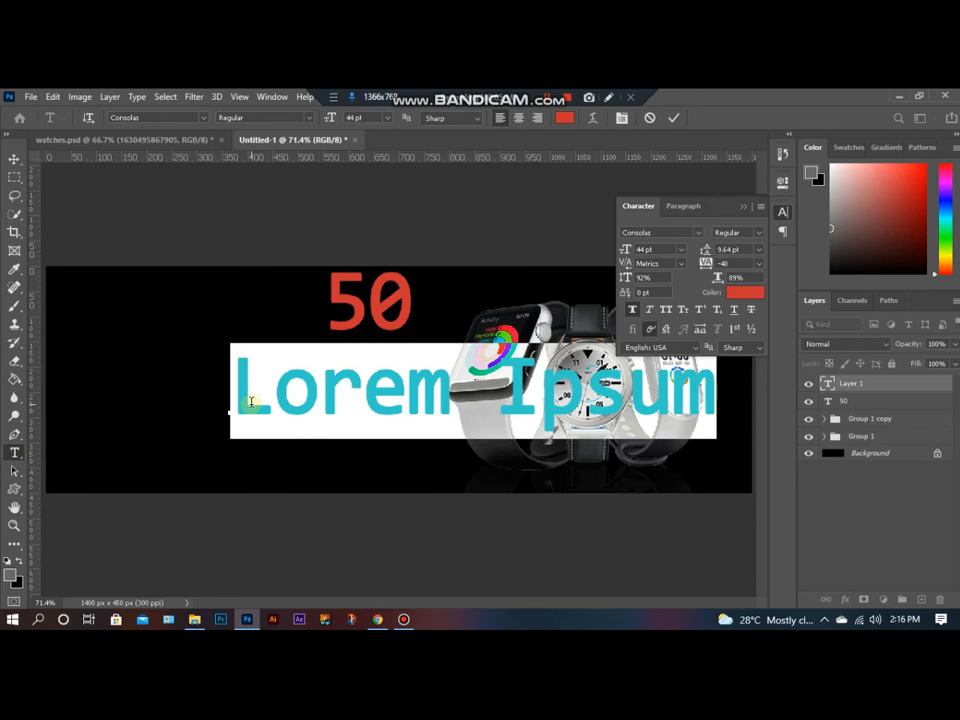
text(%)
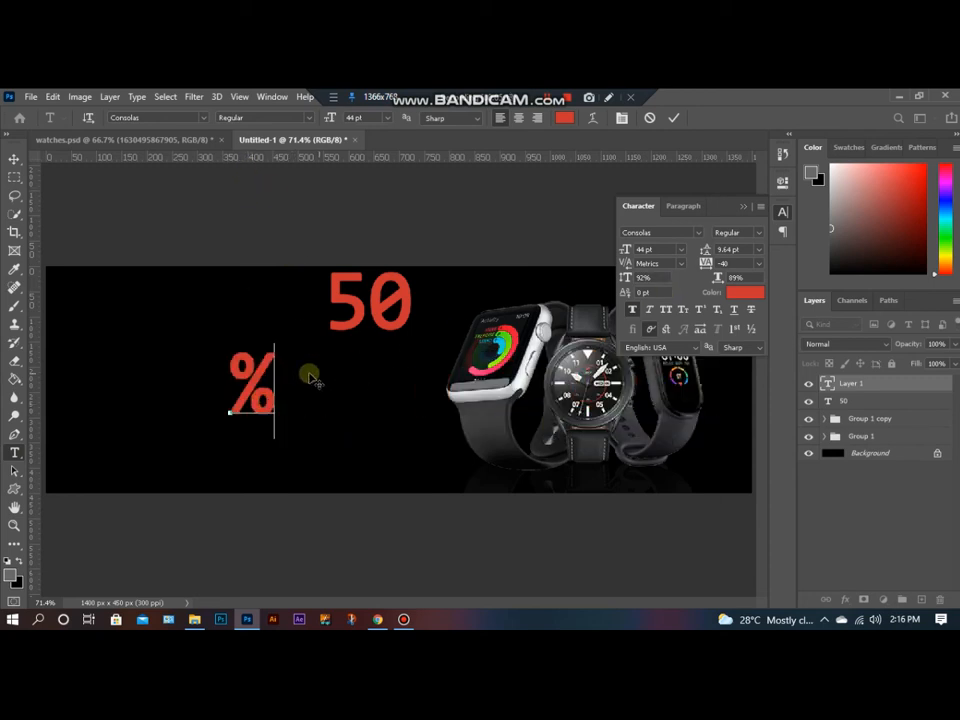
drag(278, 371, 226, 375)
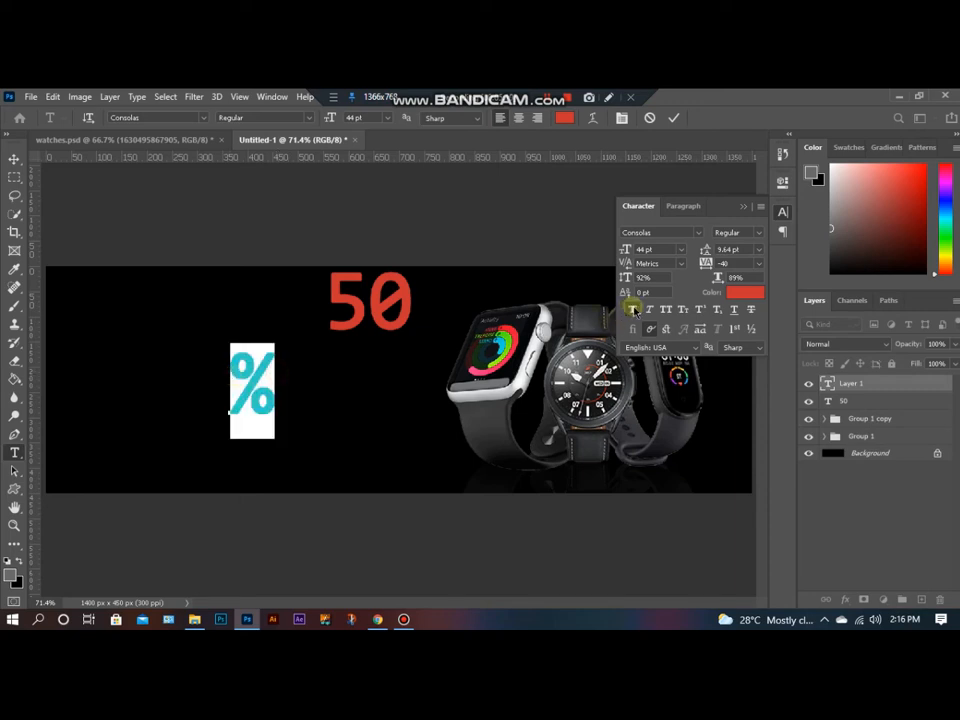
click(15, 159)
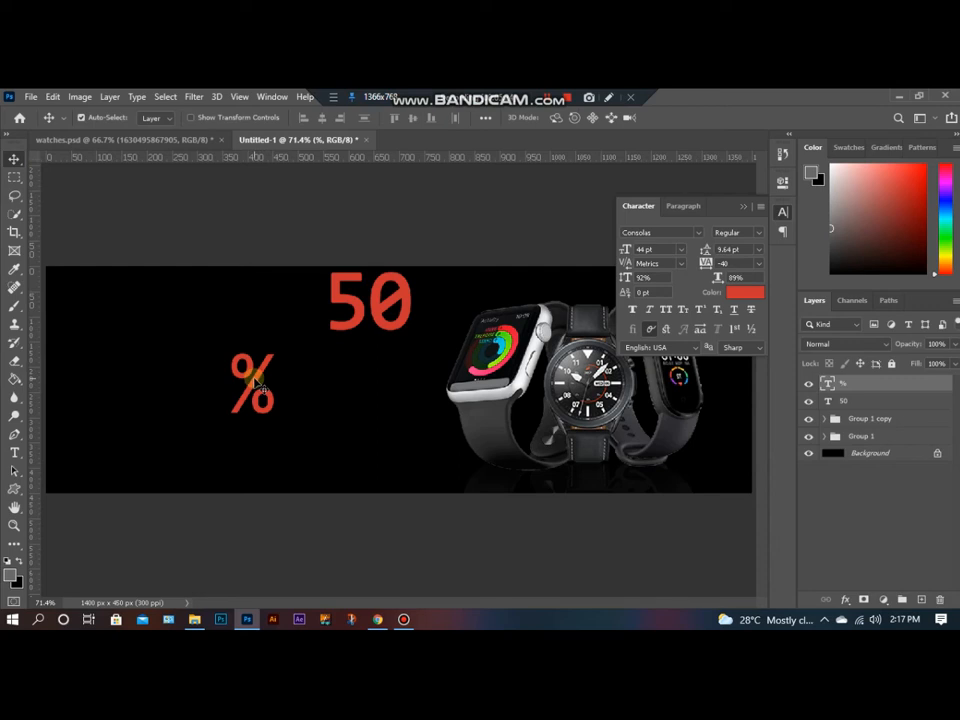
Step: Place the "%" directly after the "50" and reduce its font size to 40 pt
click(15, 452)
drag(280, 388, 438, 300)
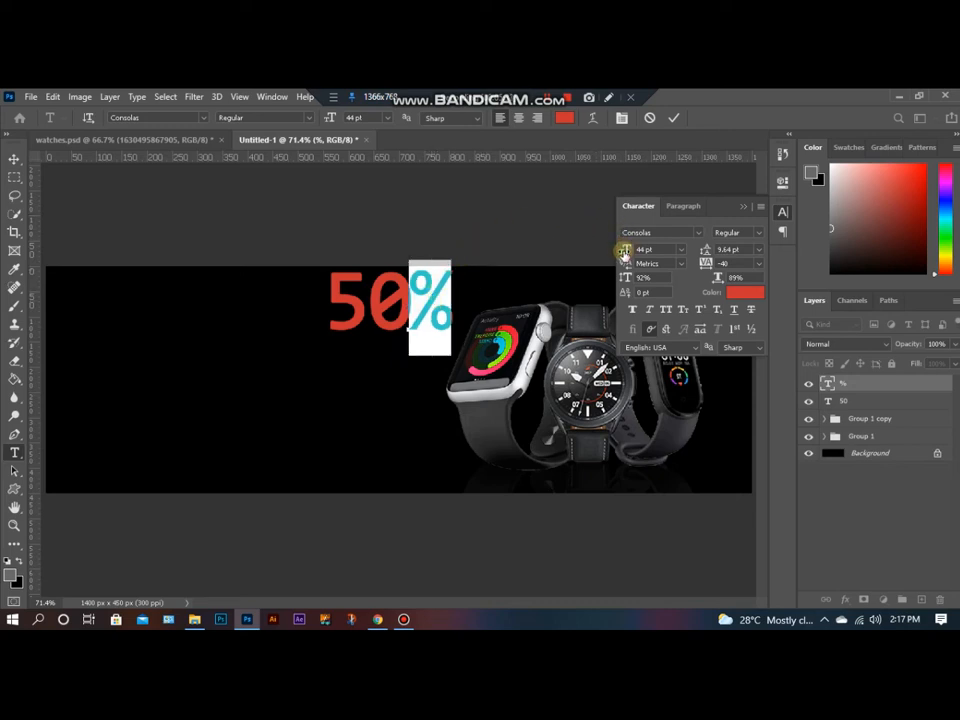
drag(624, 252, 622, 254)
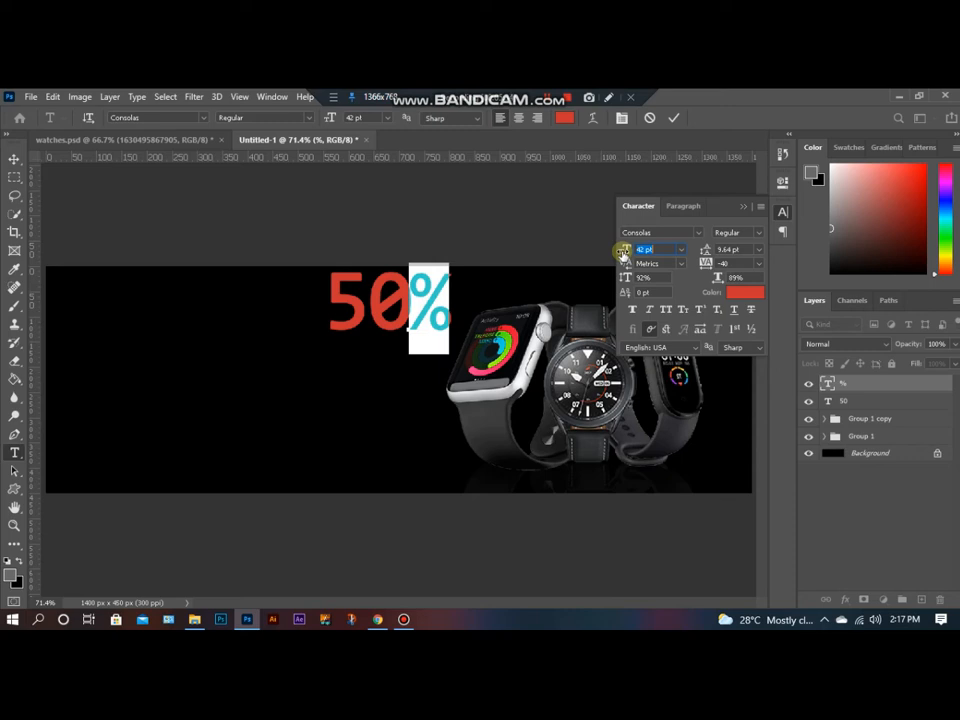
click(674, 117)
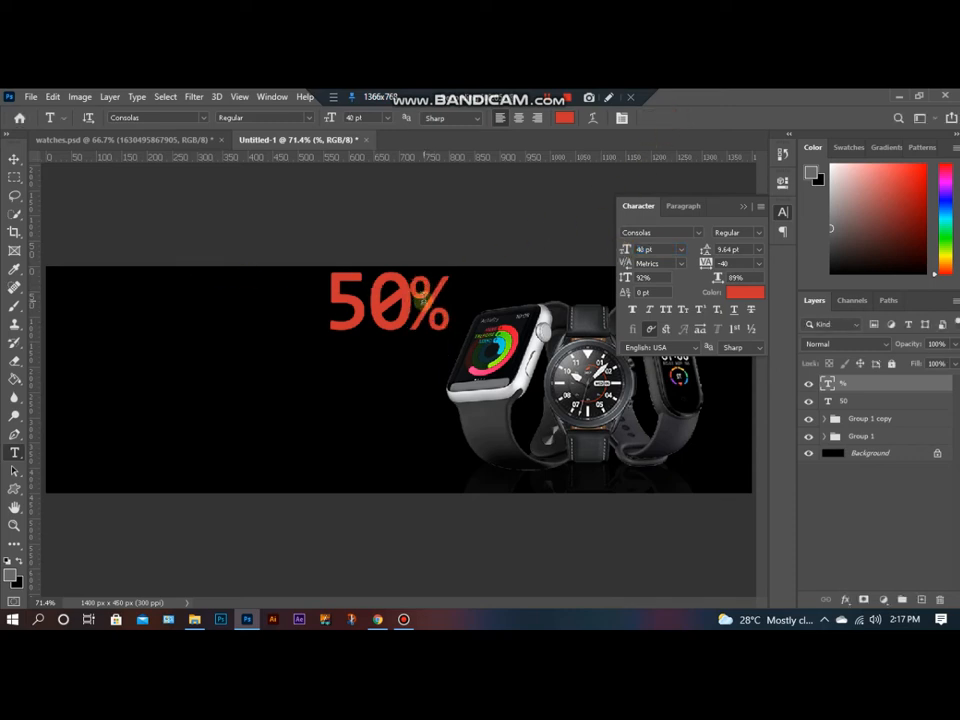
click(15, 158)
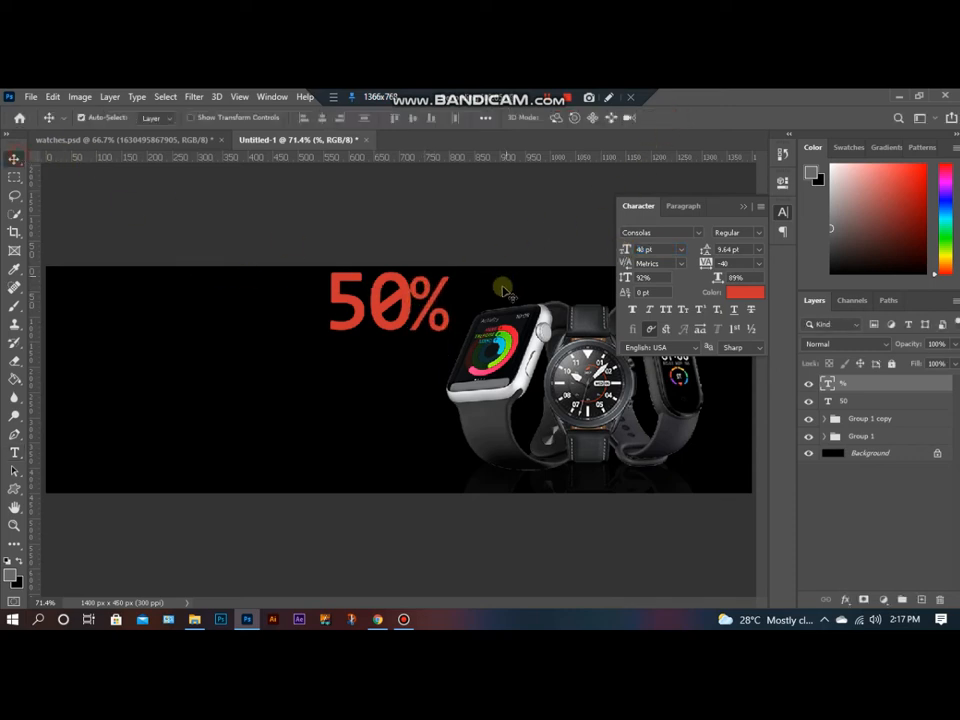
Step: Add an "off" text layer and move it to the right of the percent sign
click(15, 452)
click(196, 410)
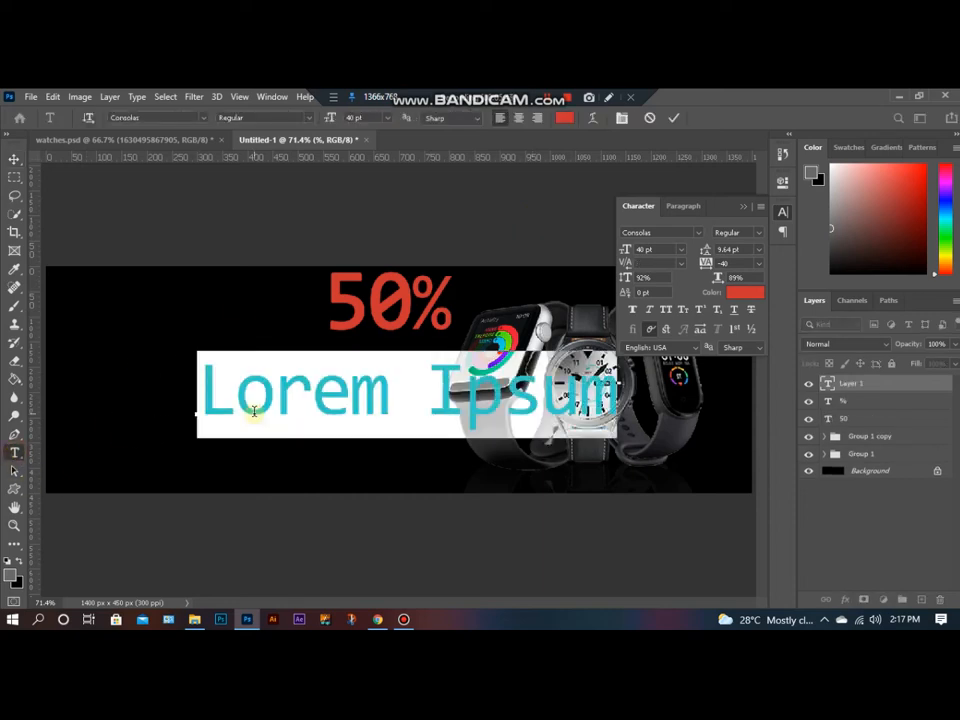
text(off)
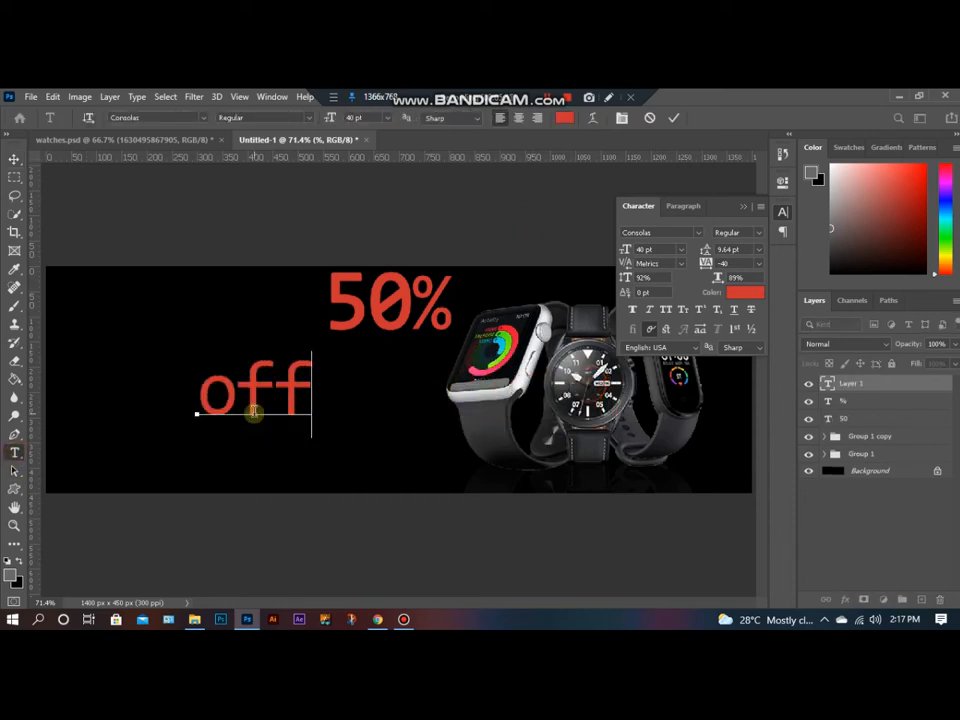
key(ctrl+a)
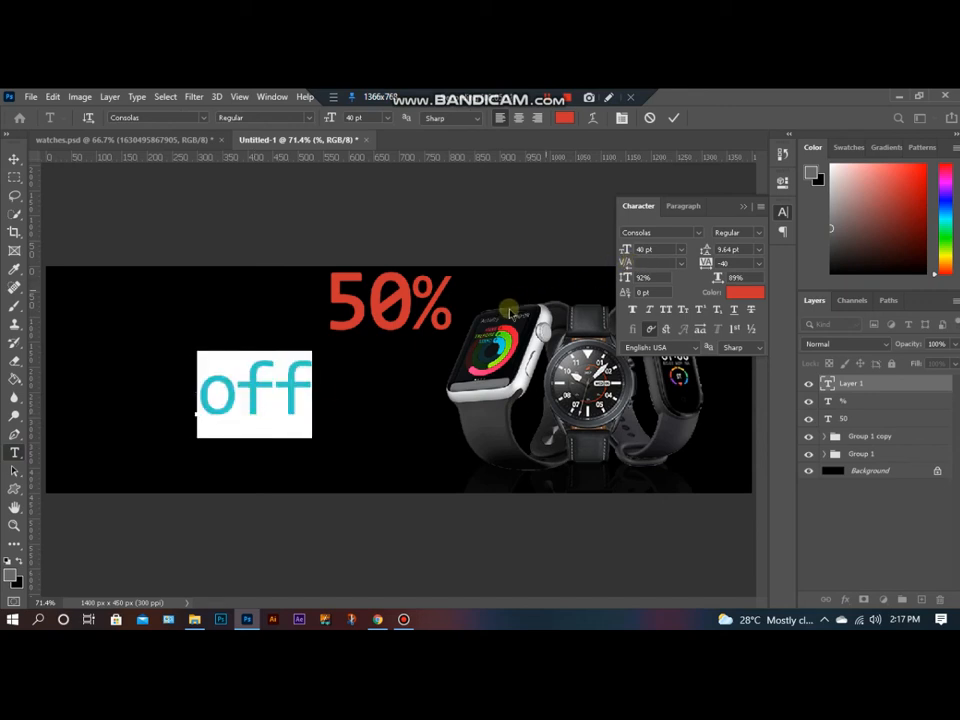
drag(263, 395, 483, 305)
Step: Set the "off" text to 14 pt with -120 tracking and place it beside the upper part of the percent sign
drag(628, 250, 614, 253)
key(ctrl)
drag(462, 313, 493, 288)
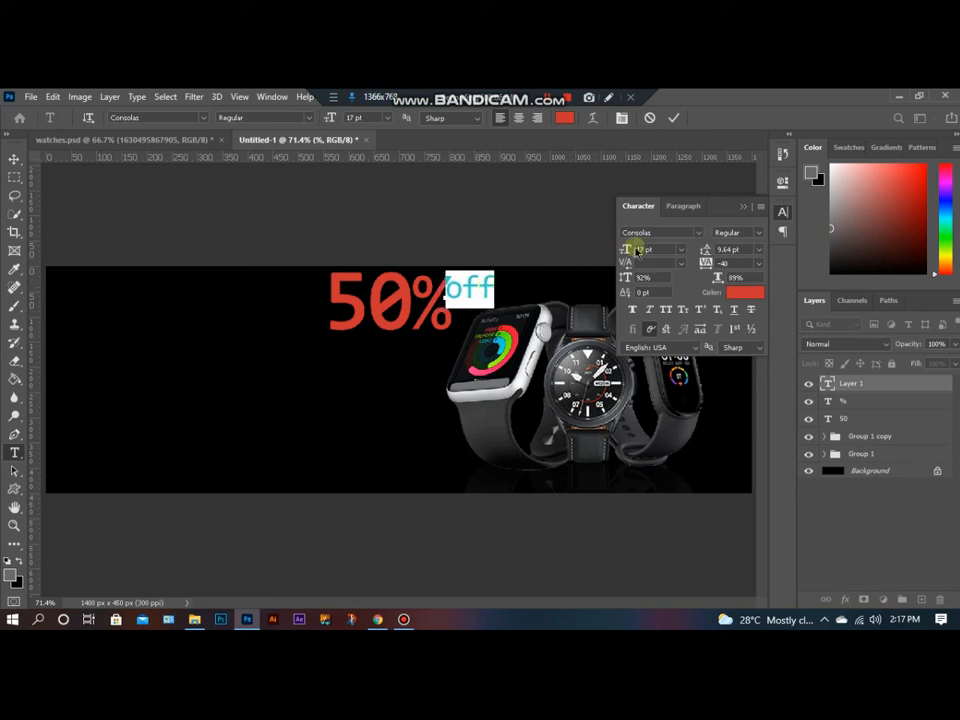
drag(627, 249, 625, 249)
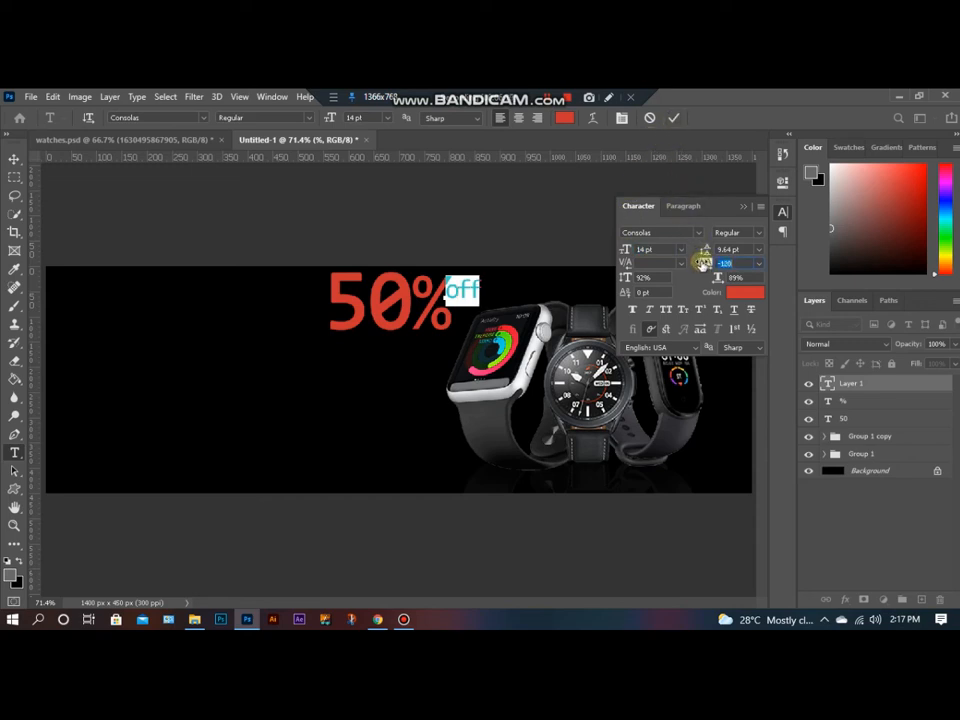
click(673, 117)
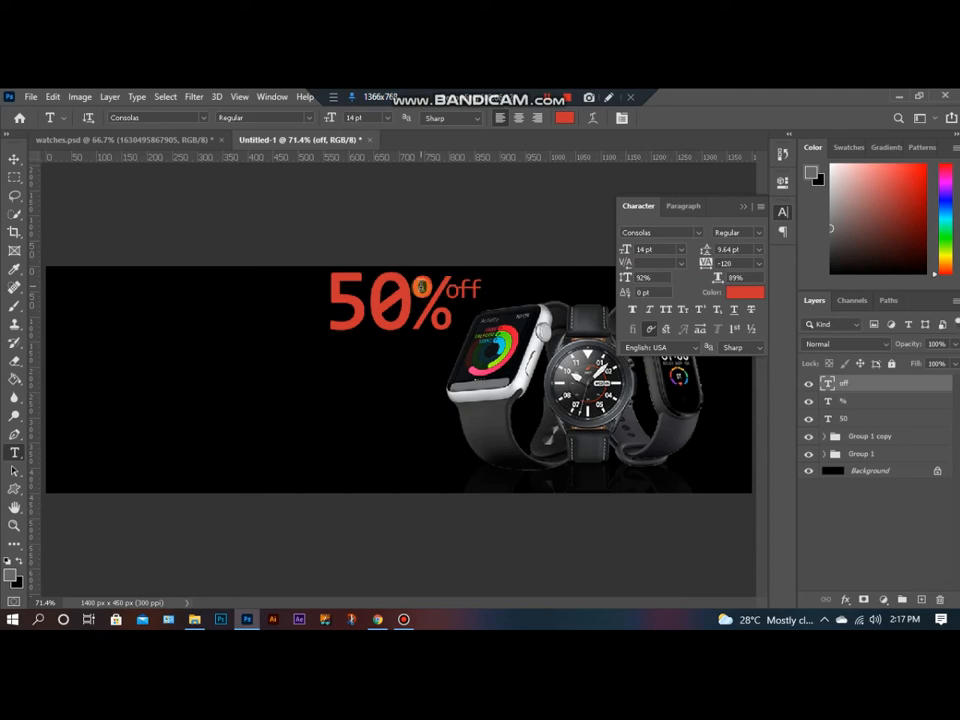
click(15, 158)
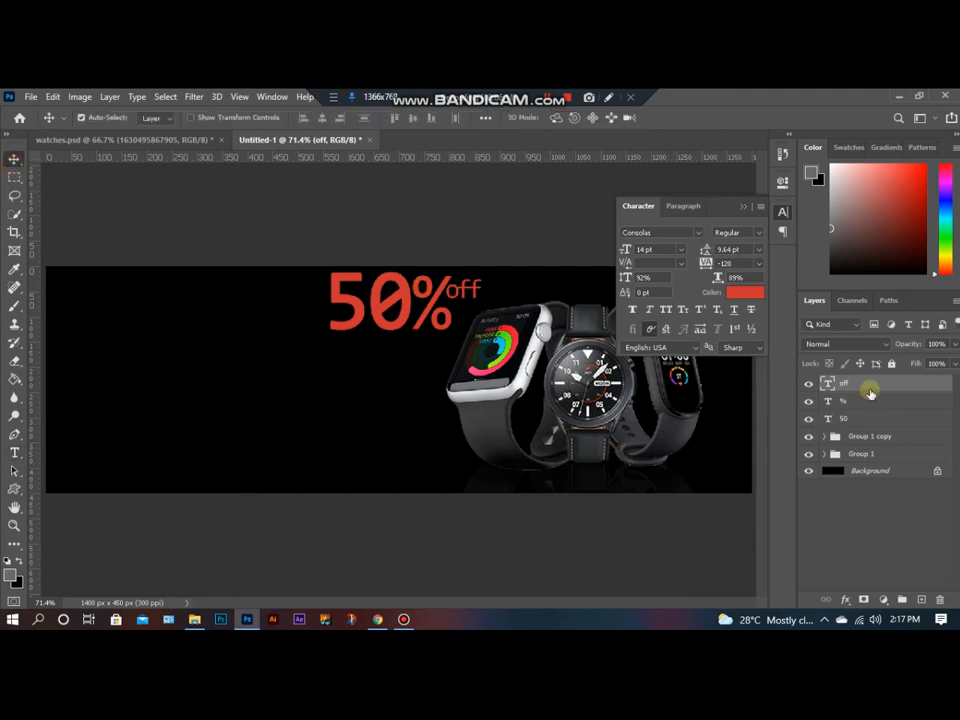
Step: Group the "50", "%" and "off" text layers and move the group slightly left, away from the watches
shift+click(860, 418)
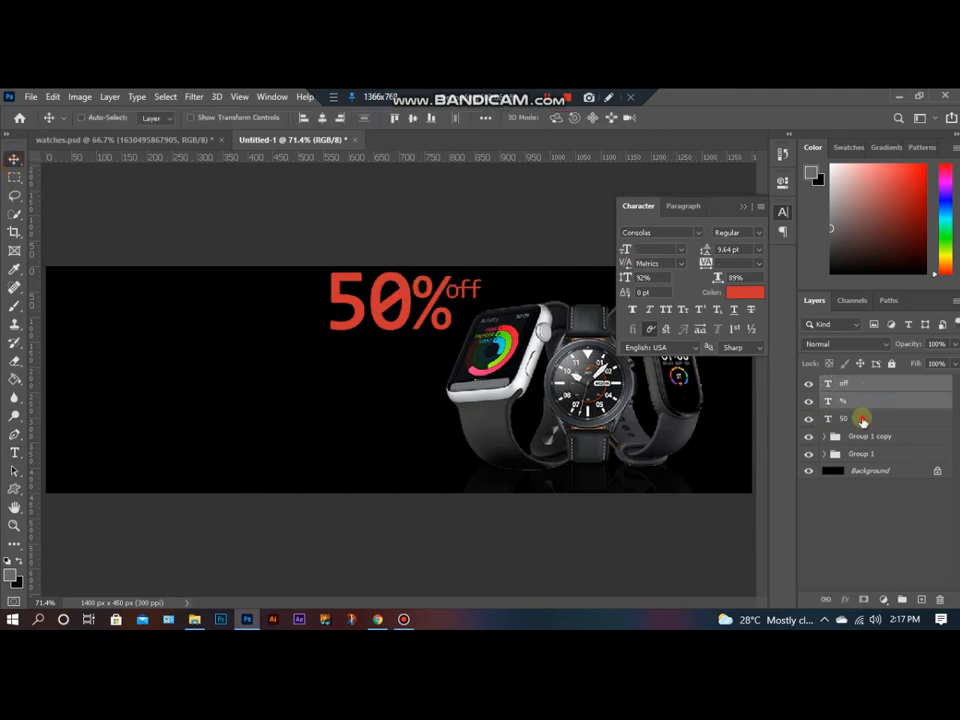
key(ctrl+g)
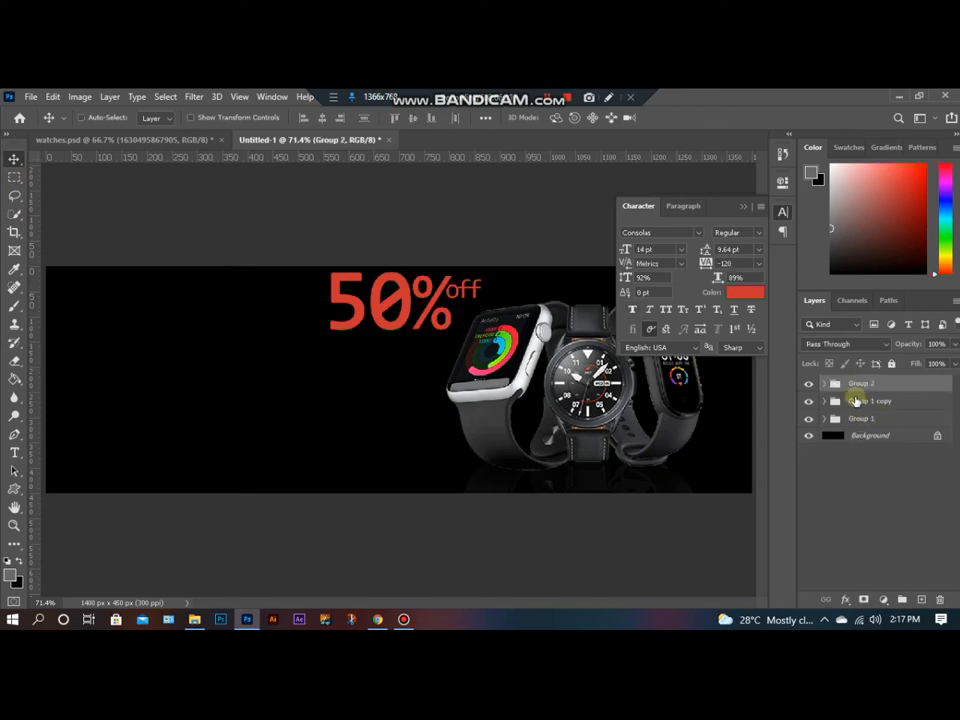
key(ctrl)
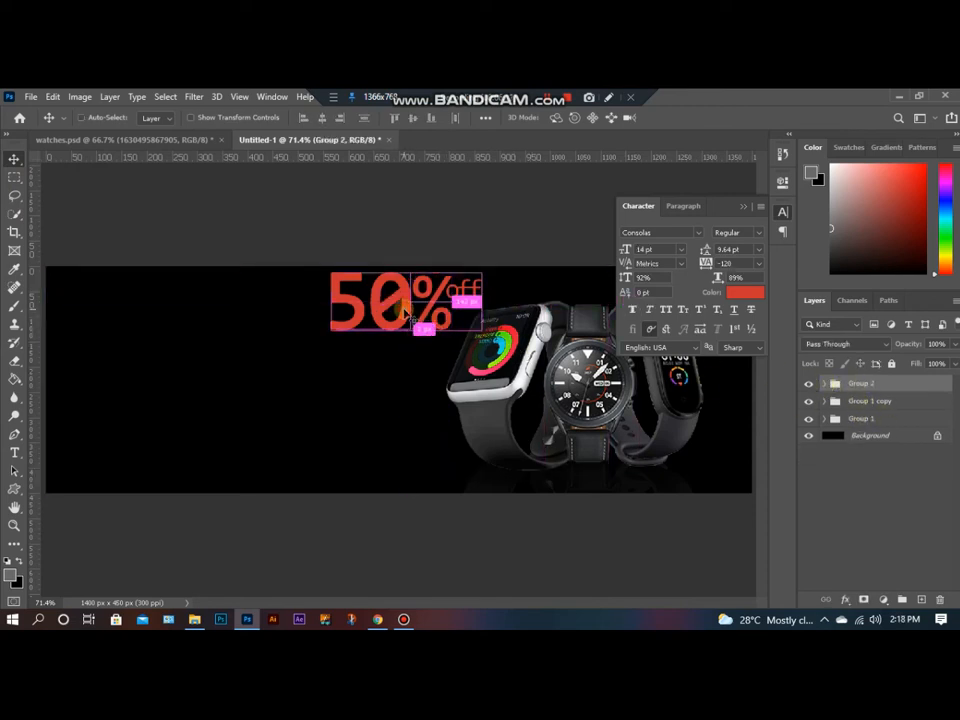
drag(399, 314, 370, 315)
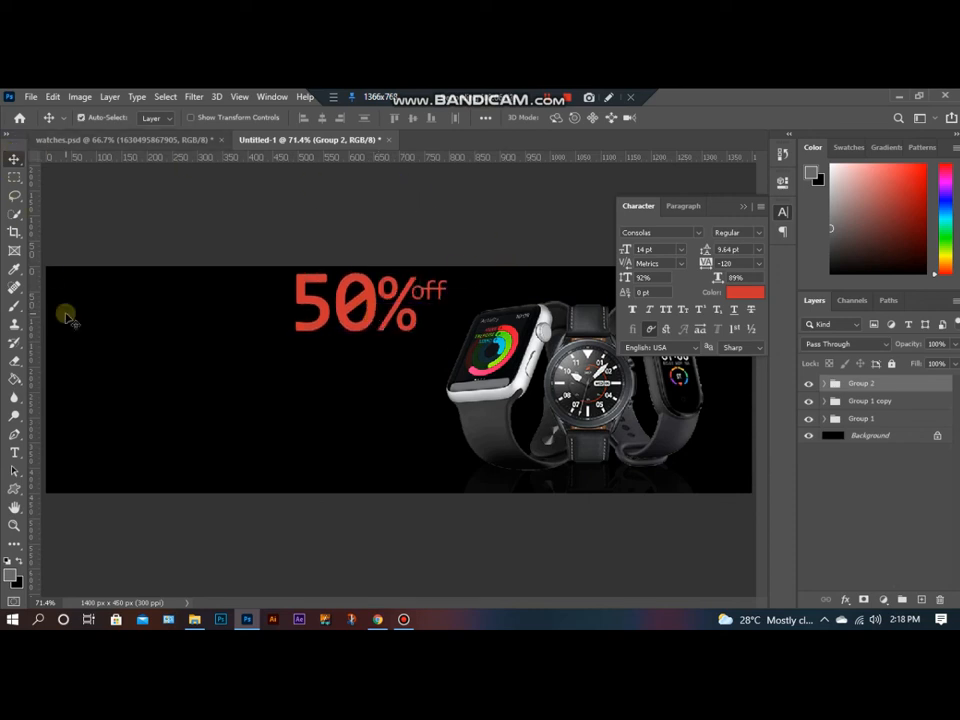
click(814, 516)
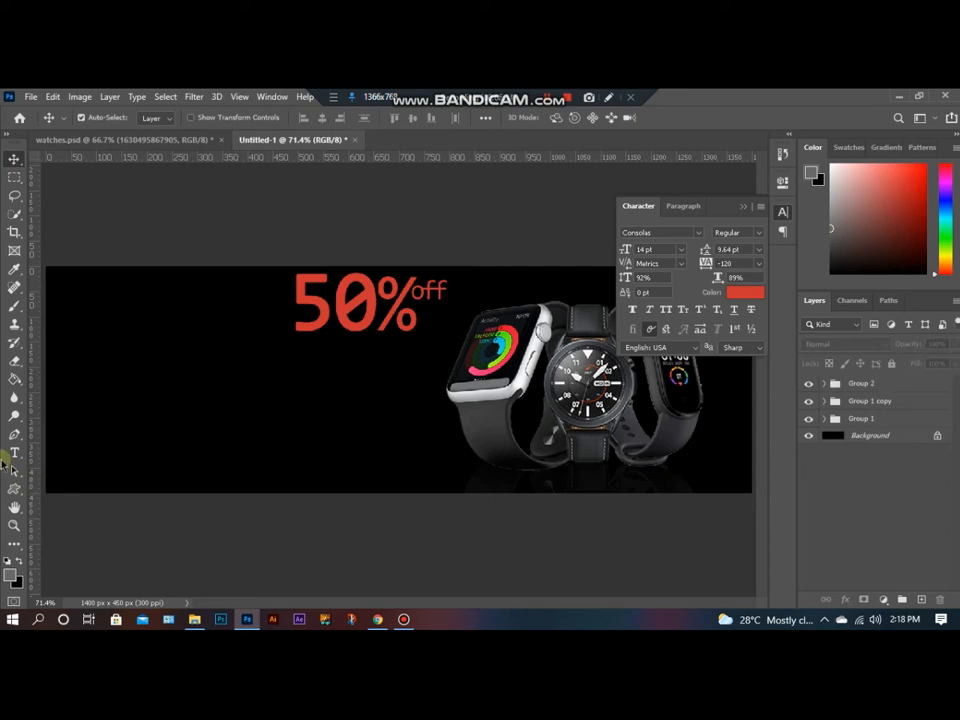
Step: Add a "Time is money" text layer in the lower-left area of the banner
click(14, 455)
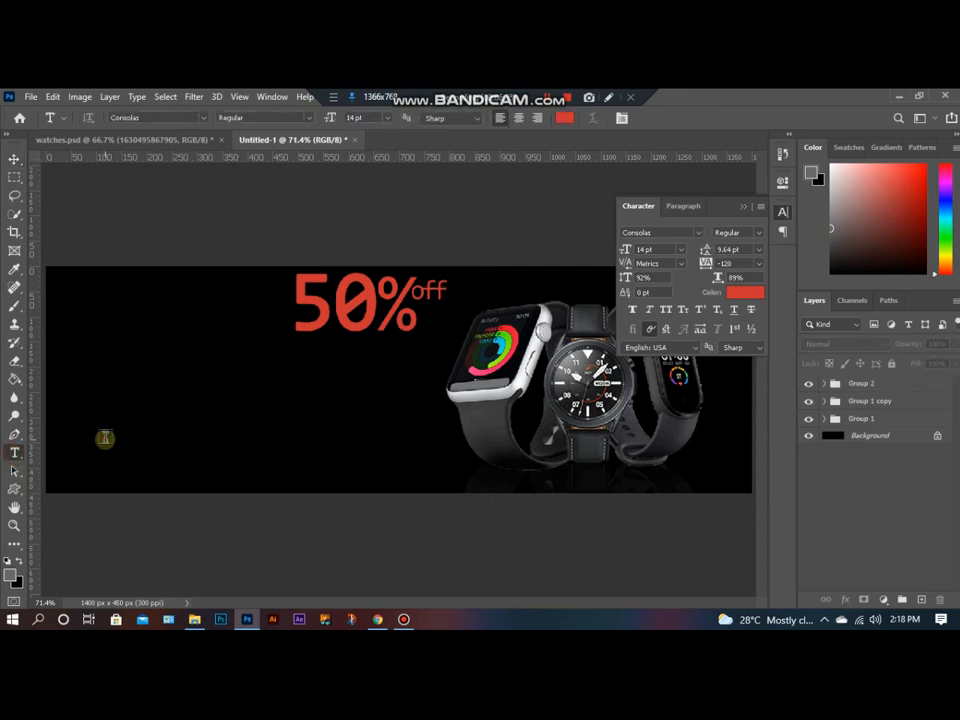
click(103, 439)
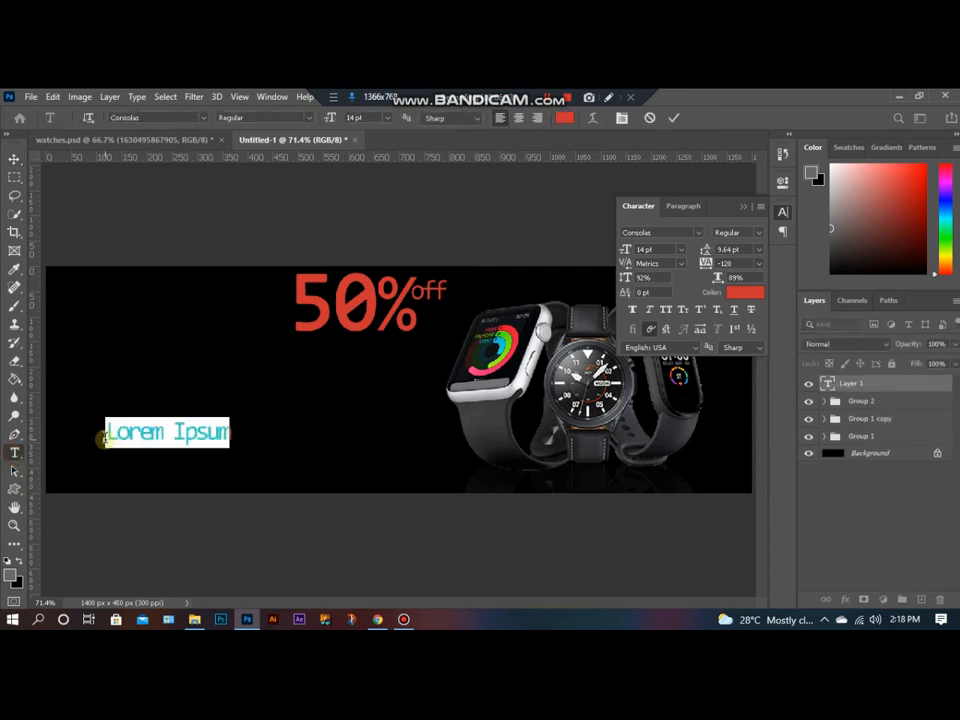
text(Time is money)
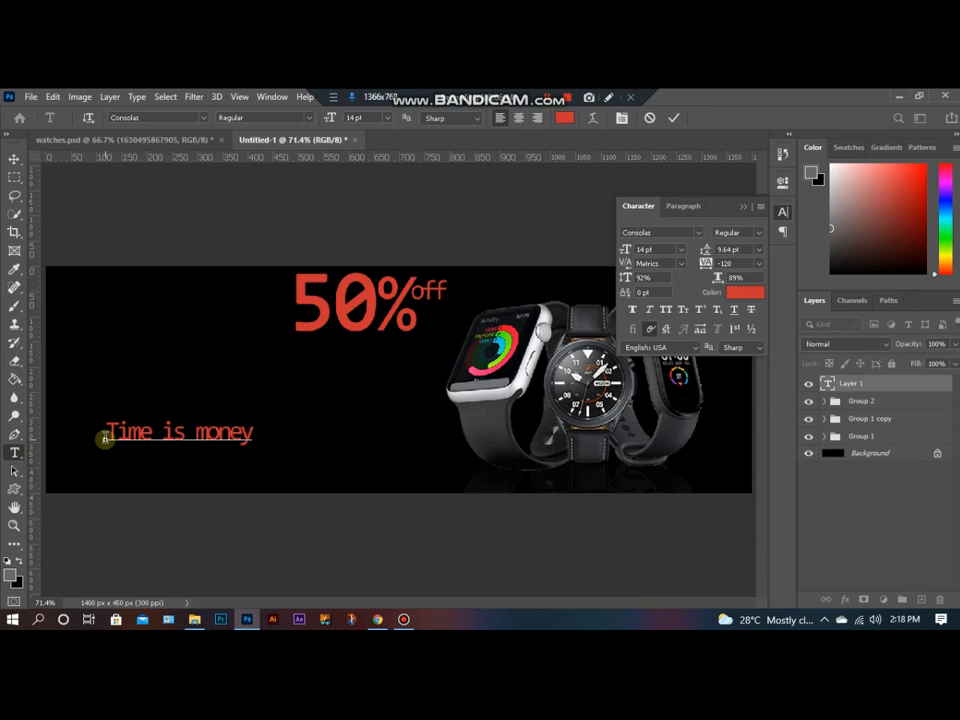
Step: Recolor the whole "Time is money" text to the light grey #ebebed sampled from the silver watch case
key(ctrl+a)
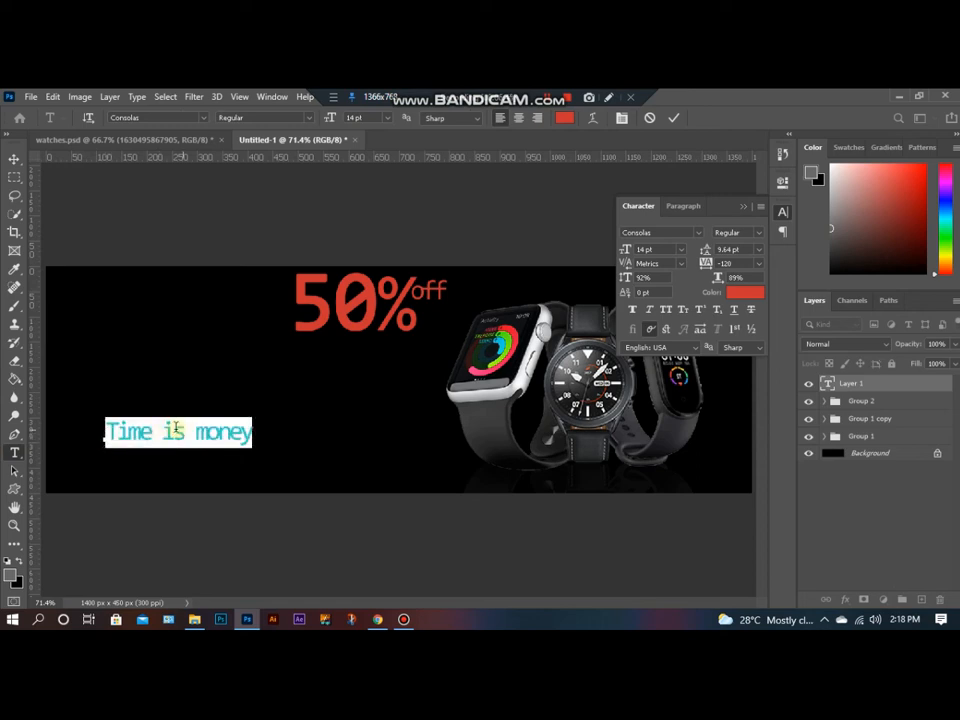
click(565, 117)
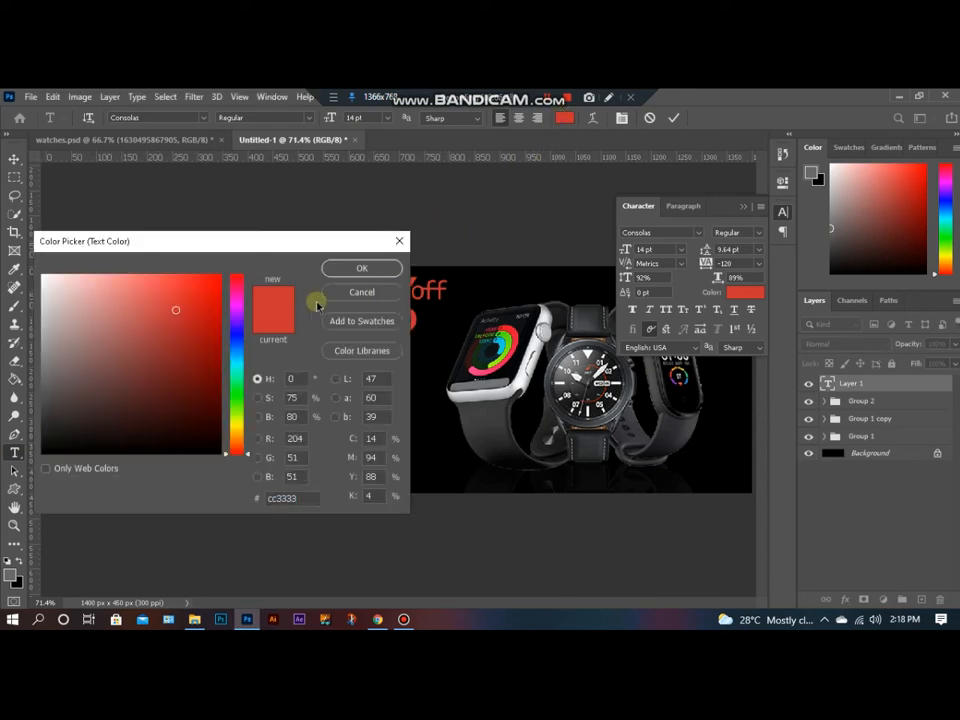
click(526, 375)
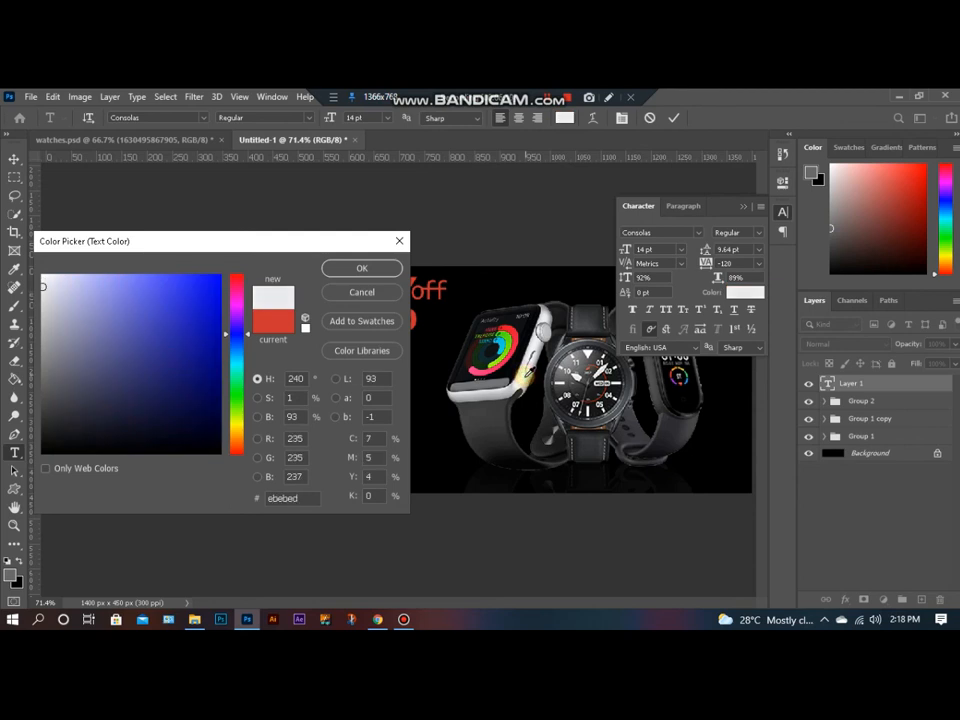
click(356, 267)
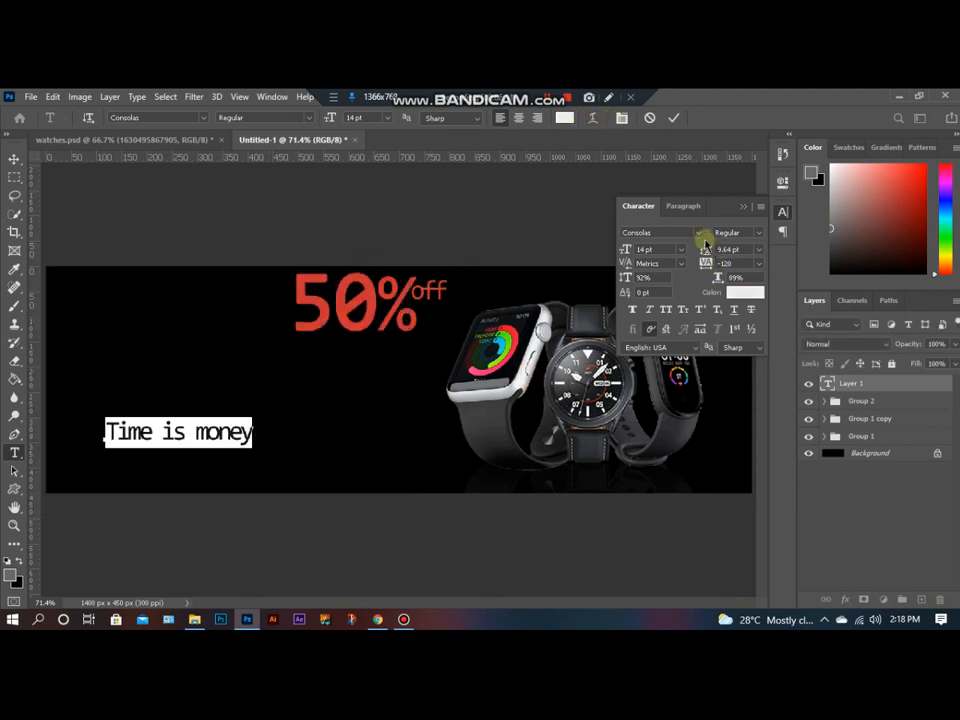
Step: Set the "Time is money" text to the Photograph Signature font at 54 pt with tracking of 20
click(699, 232)
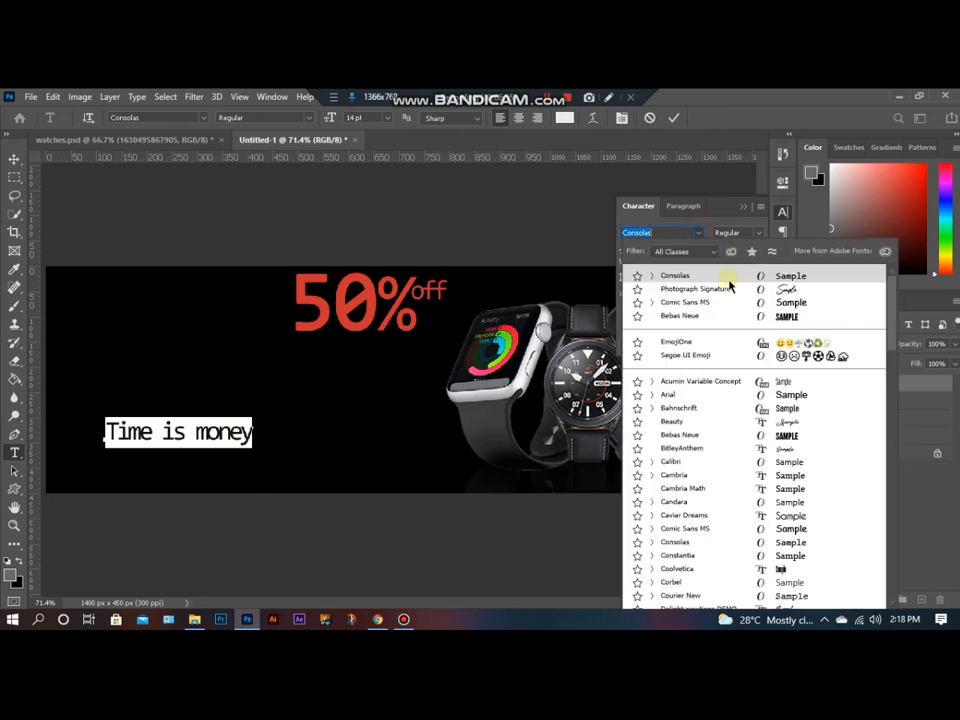
click(728, 289)
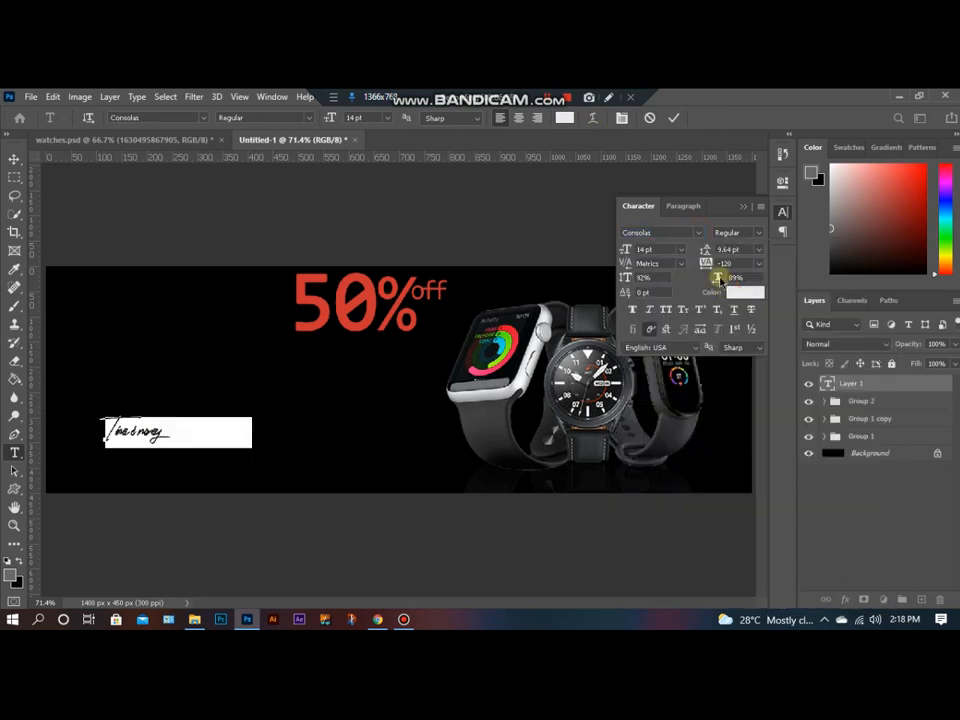
drag(625, 249, 651, 251)
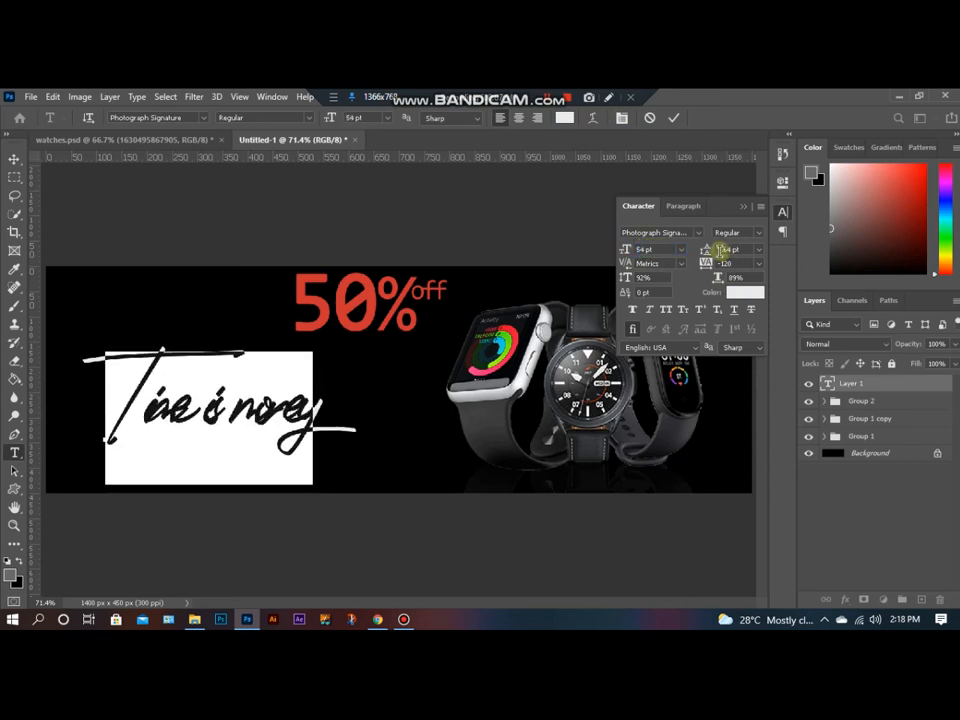
drag(708, 263, 714, 264)
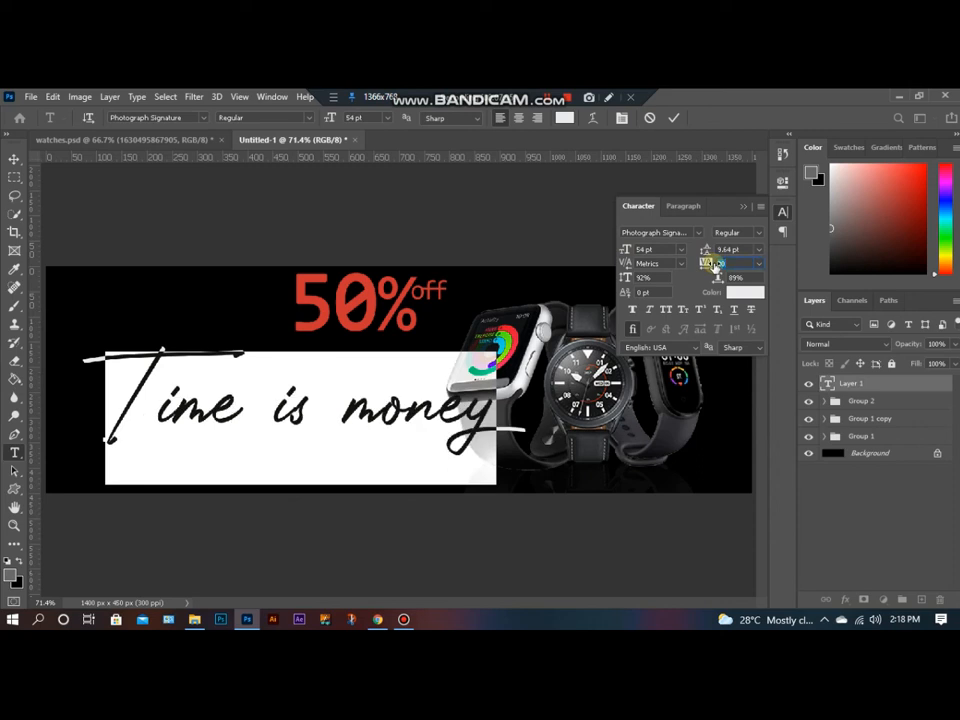
Step: Shift "Time is money" to the banner's left edge, apply faux bold and reduce its size to 47 pt
key(ctrl)
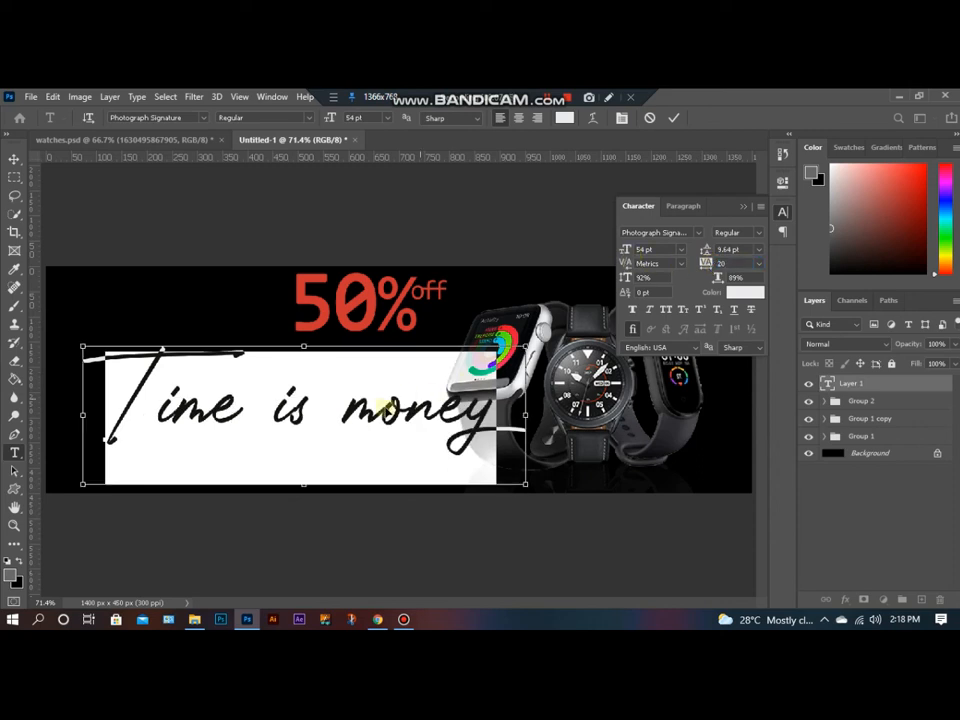
drag(370, 407, 337, 403)
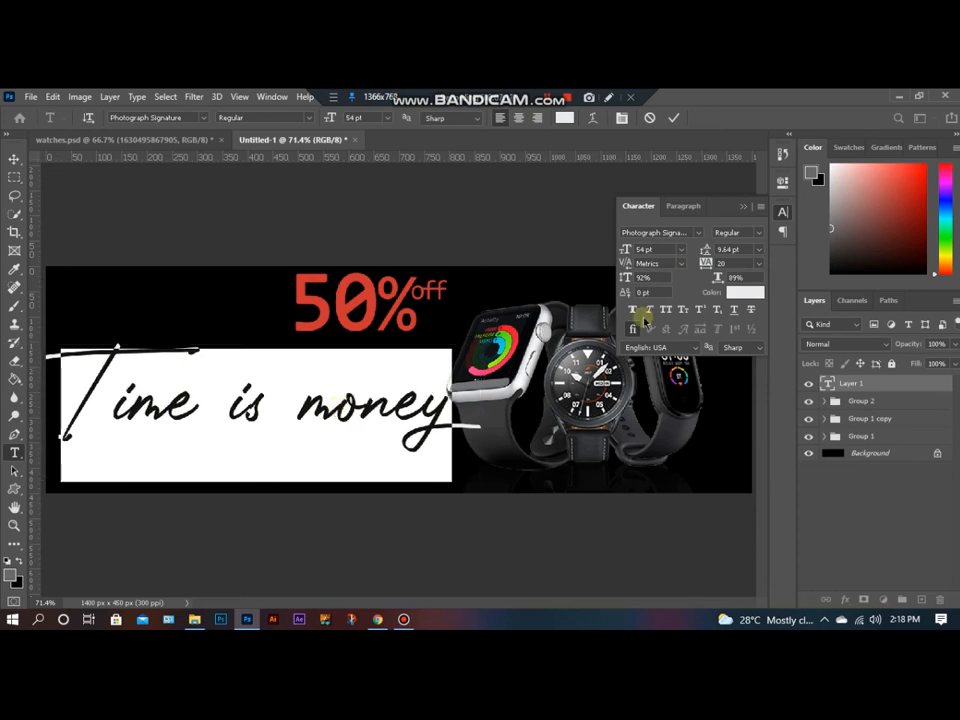
drag(633, 258, 627, 253)
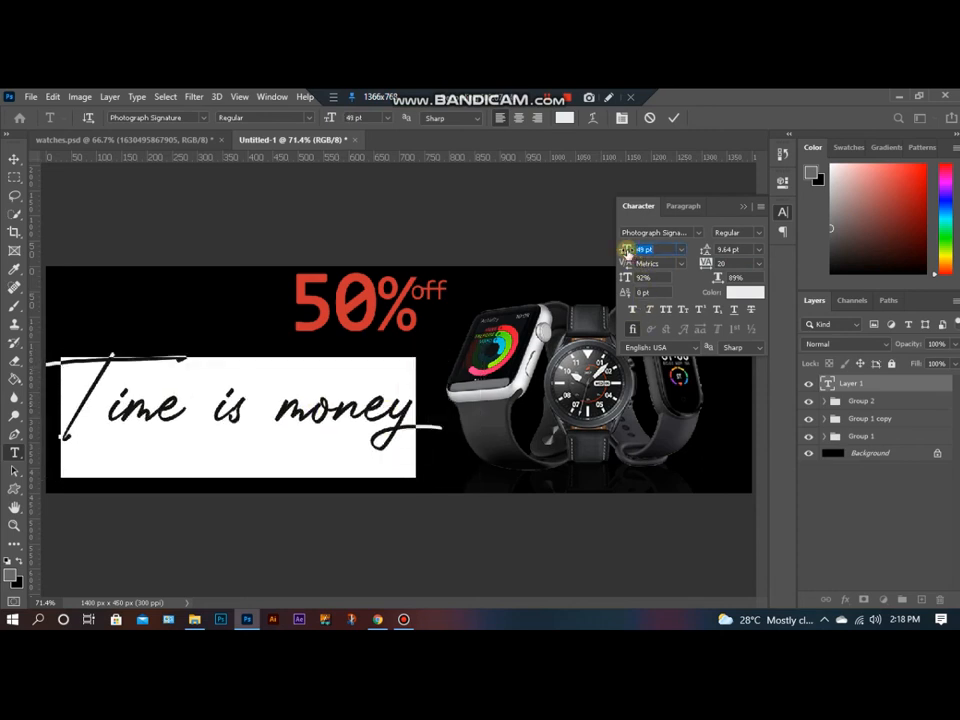
click(633, 309)
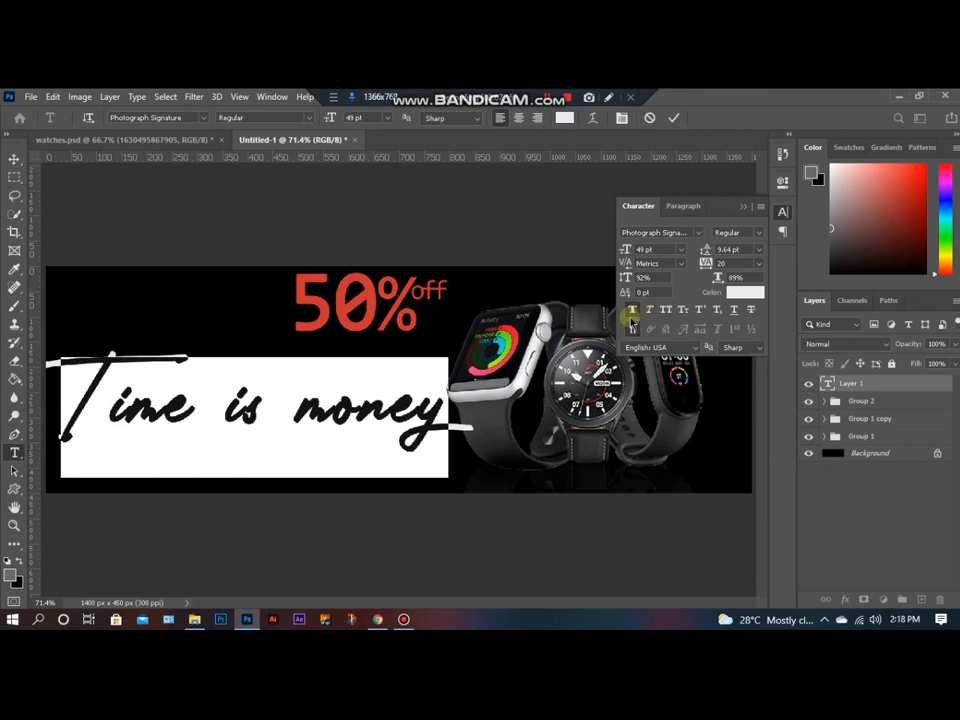
drag(625, 252, 623, 253)
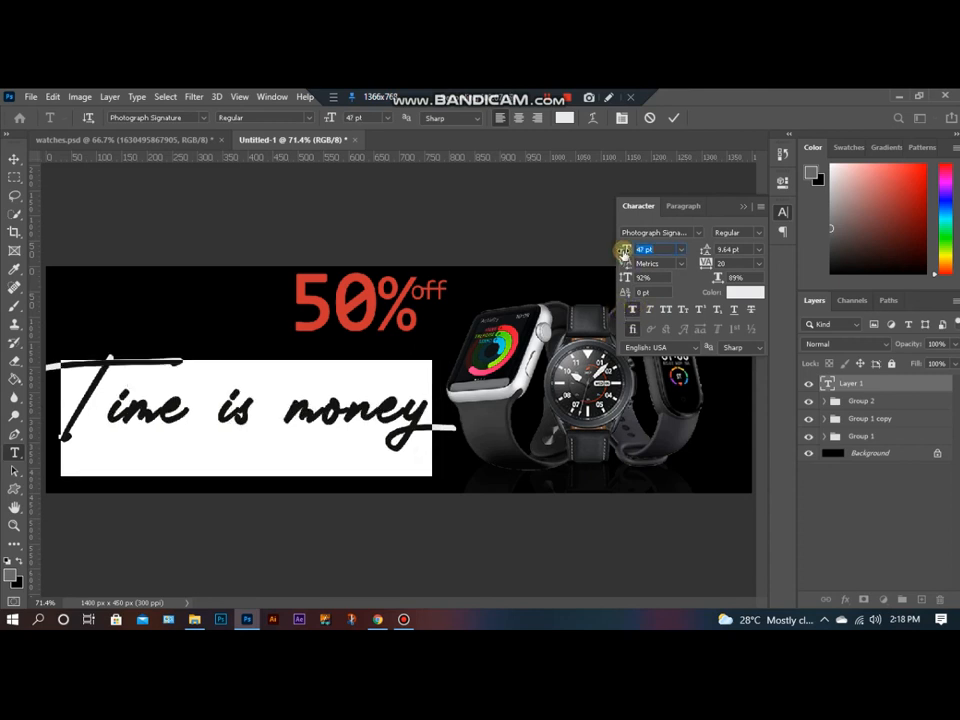
click(671, 119)
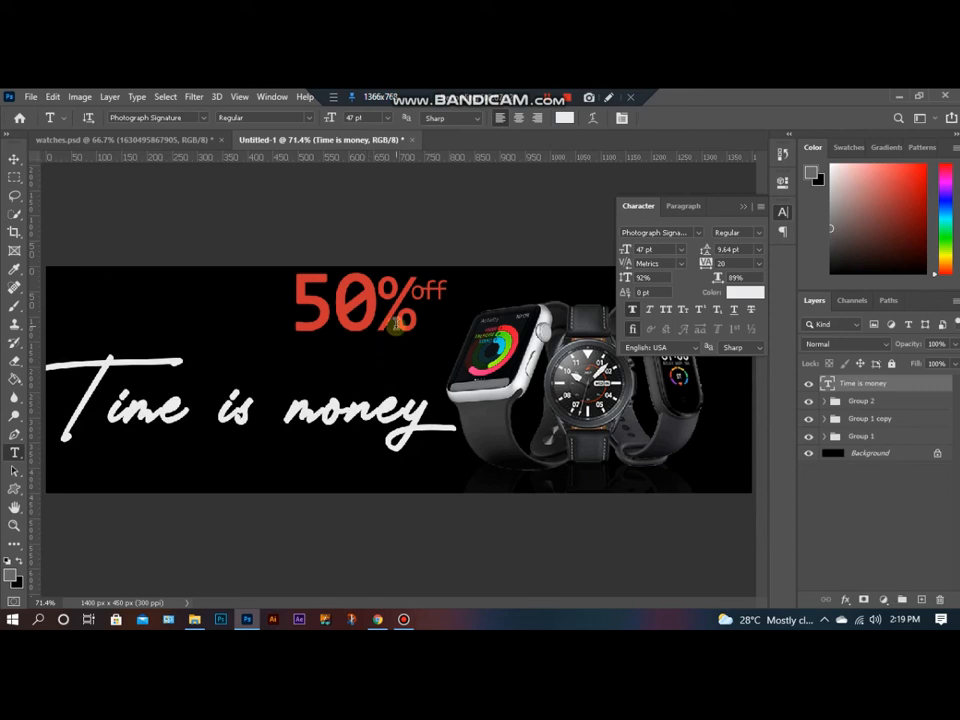
Step: Collapse the Character panel and deselect the text layer to review the whole banner
scroll(395, 323, down, 1)
click(744, 206)
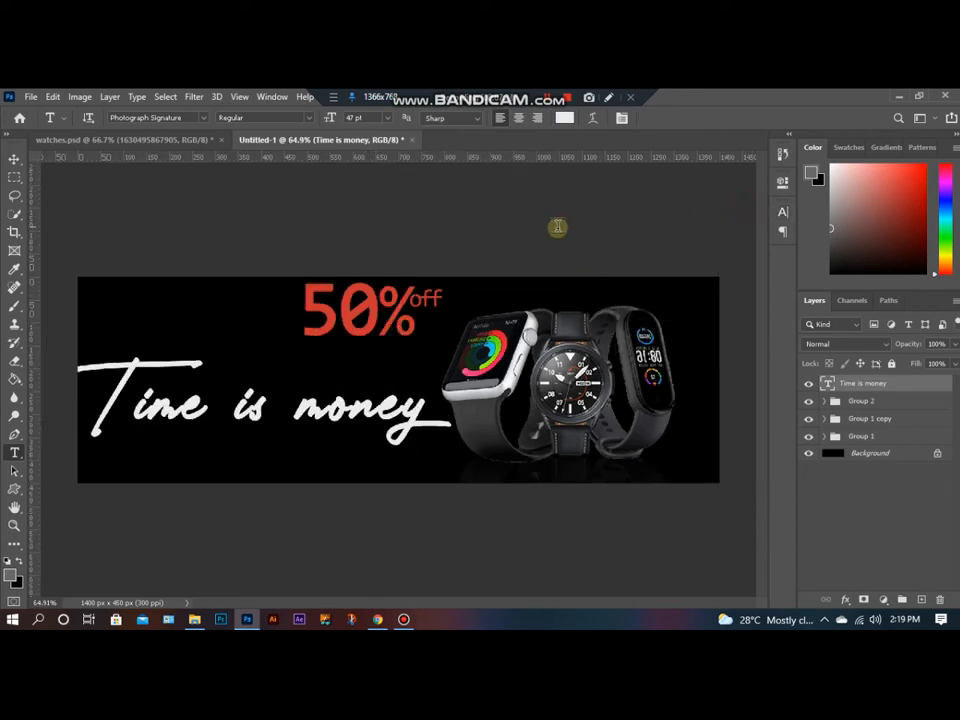
click(12, 159)
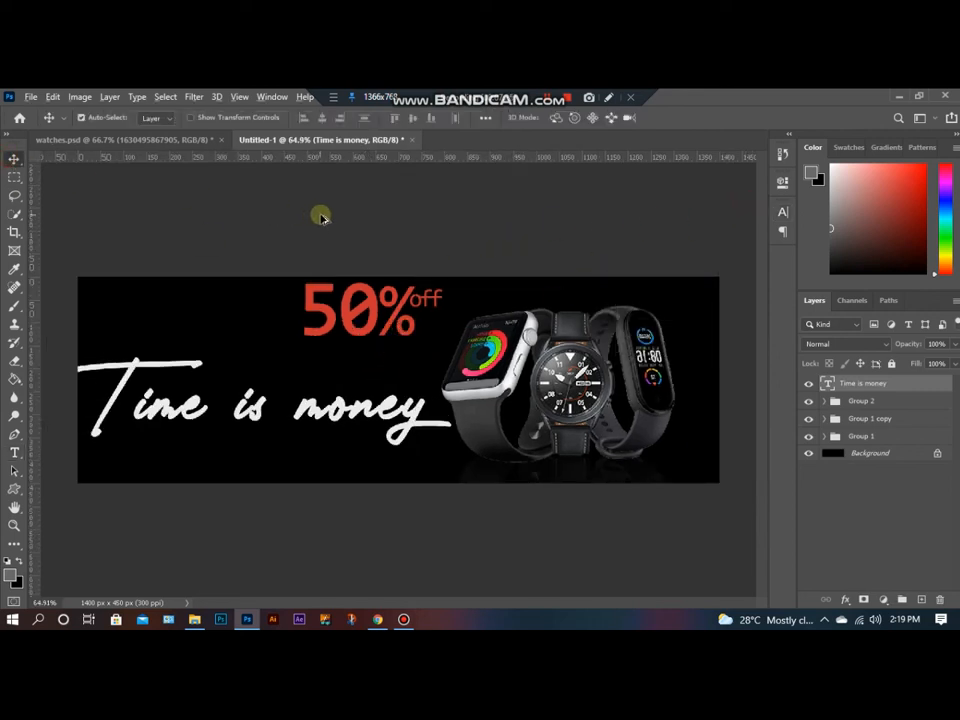
click(398, 245)
scroll(402, 247, up, 2)
scroll(402, 247, down, 2)
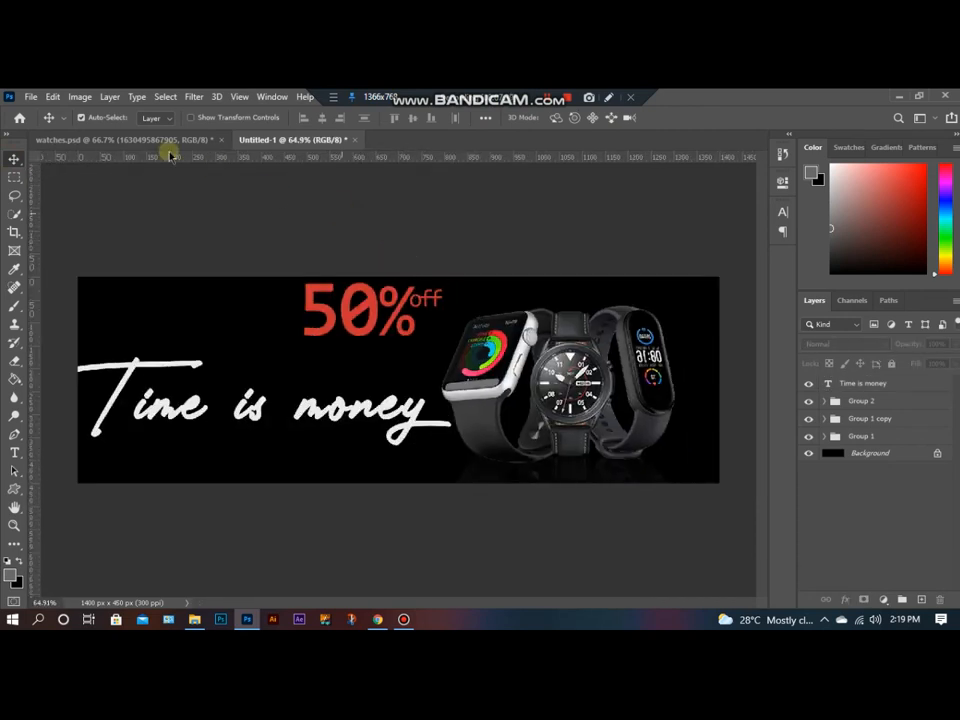
Step: Start saving the banner as a JPEG in the EDITTING 2K21 folder, declining to replace the existing Untitled-1.jpg
click(30, 97)
click(72, 268)
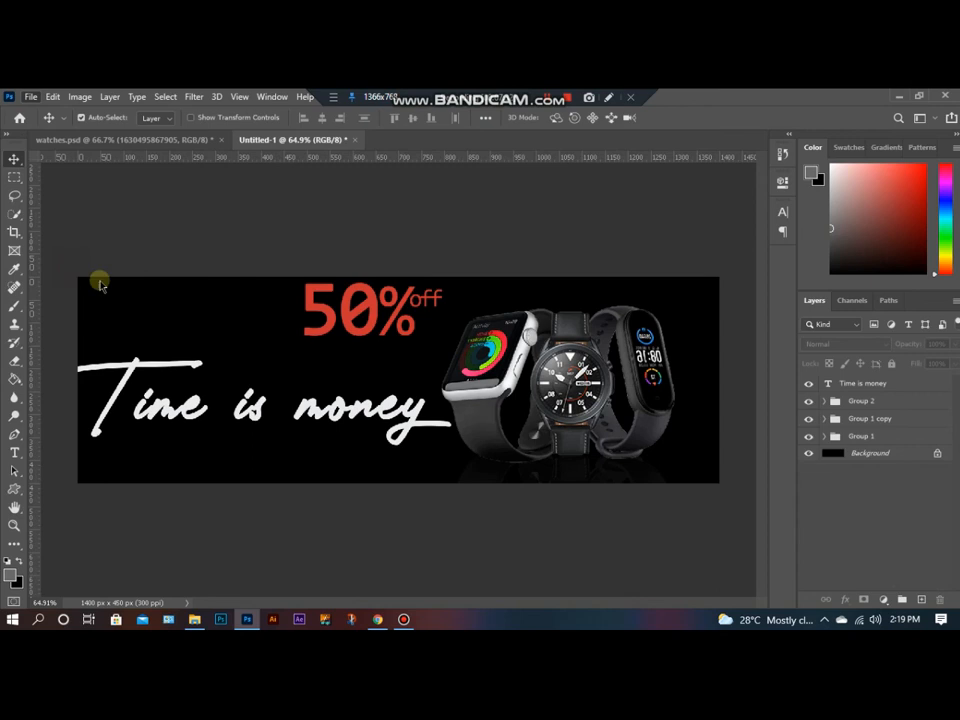
click(189, 376)
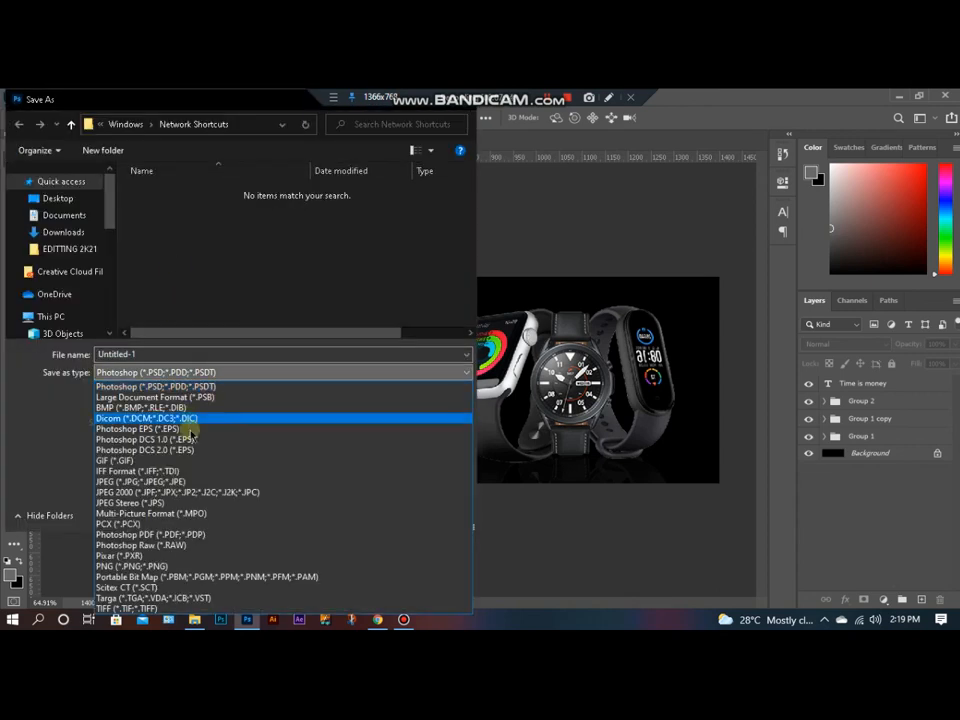
click(175, 483)
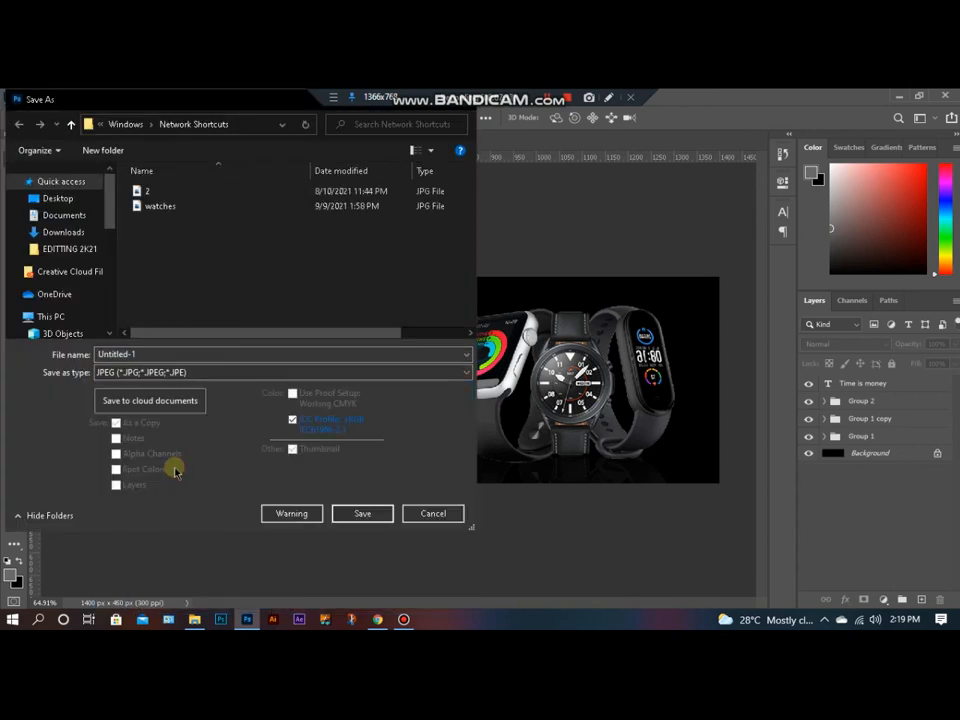
click(80, 250)
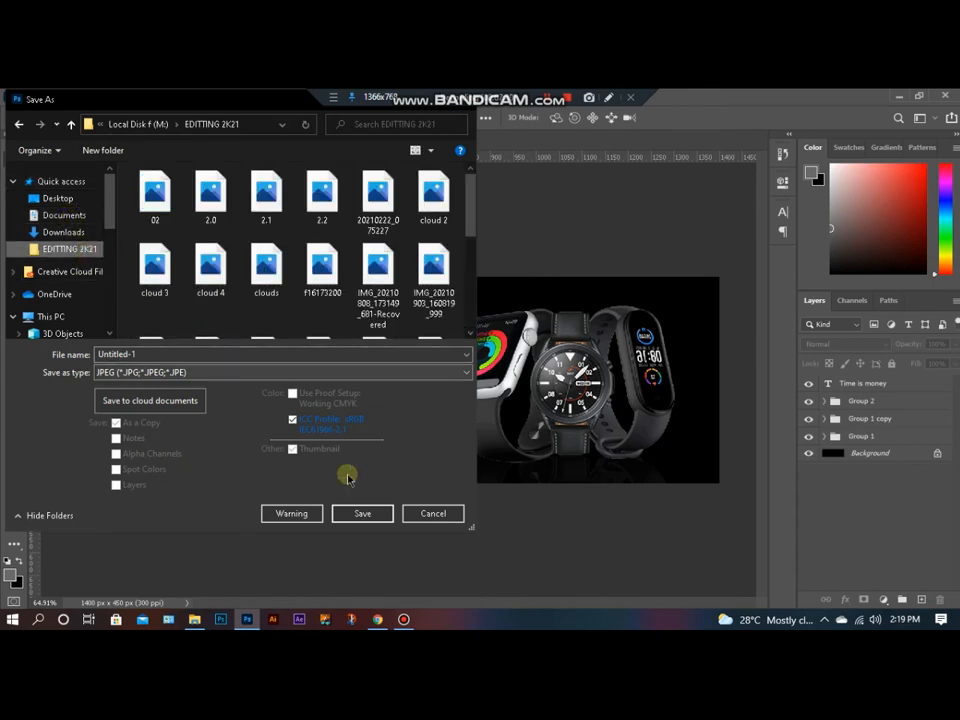
click(362, 512)
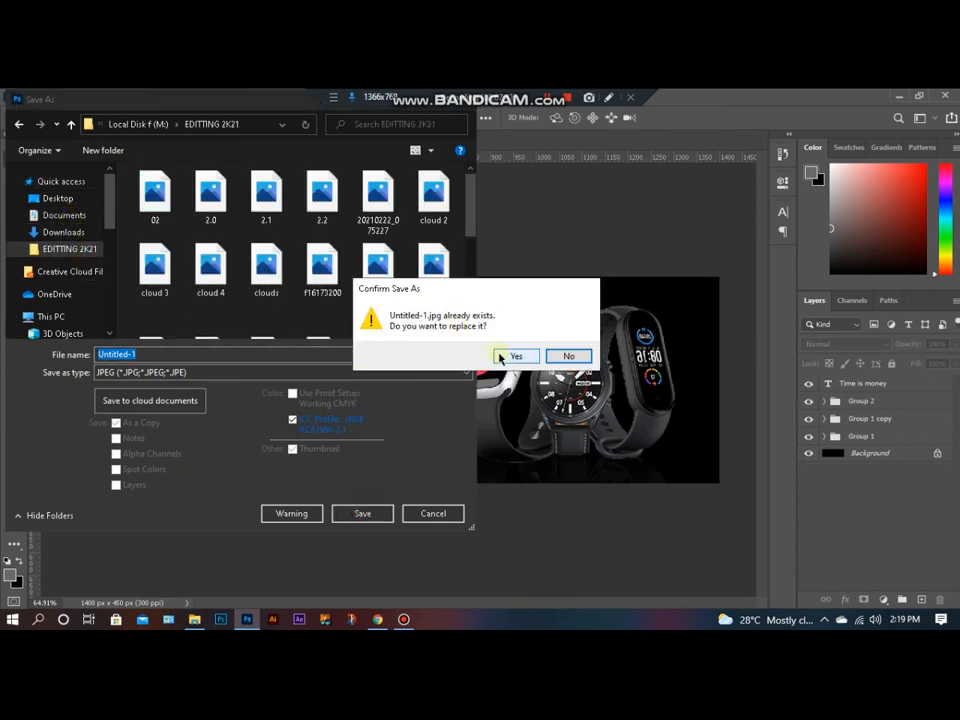
click(565, 356)
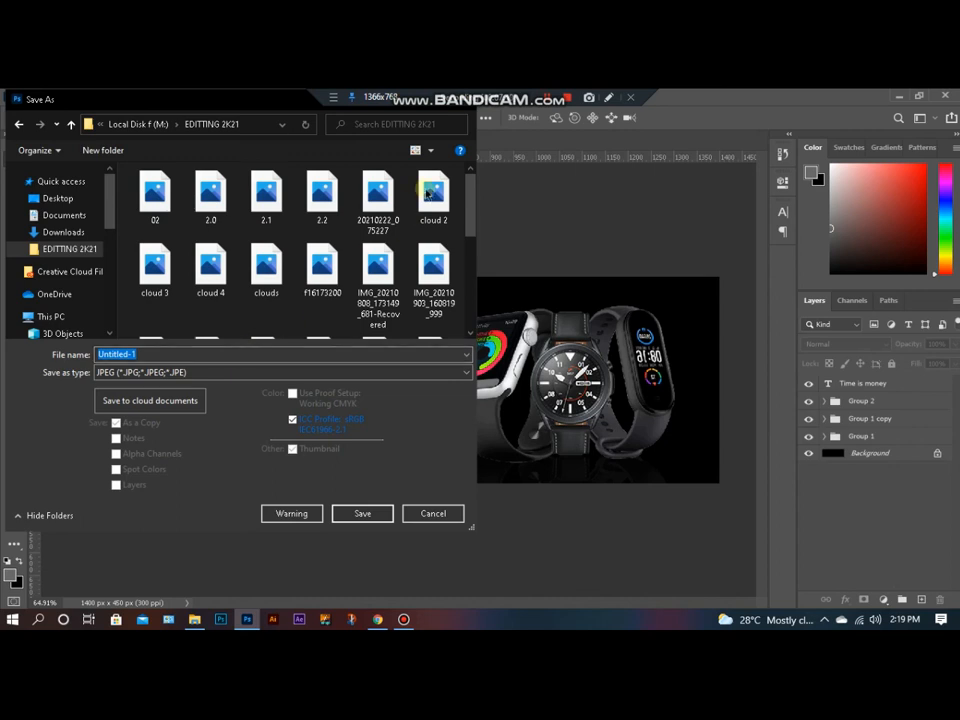
Step: Name the JPEG "watches banner" and save it at quality 9 (High) in Progressive format with 3 scans
text(watches banner)
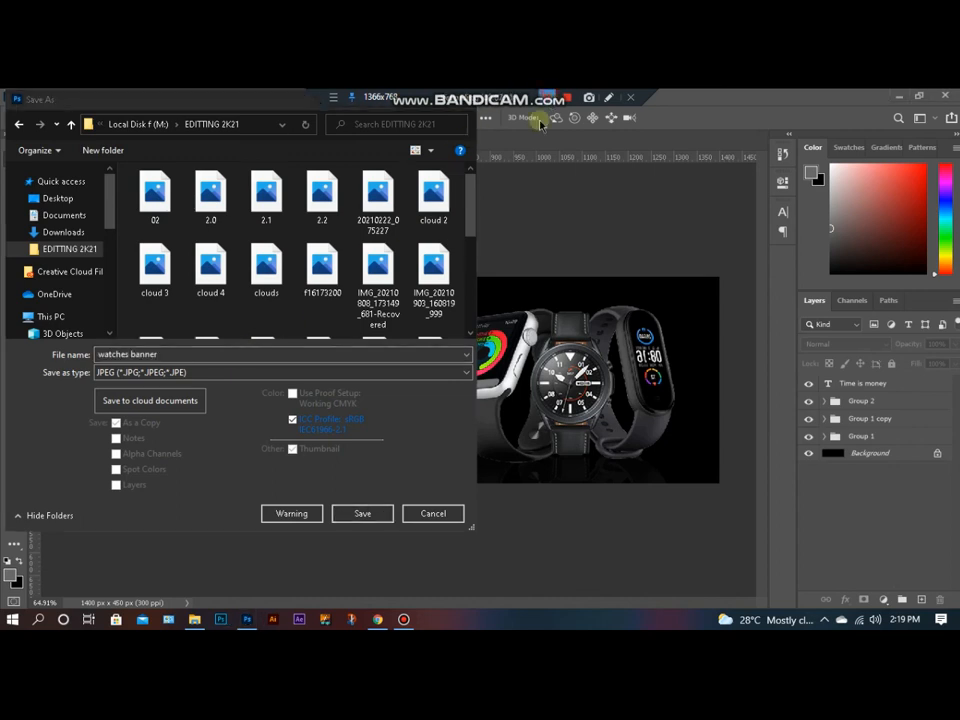
click(350, 513)
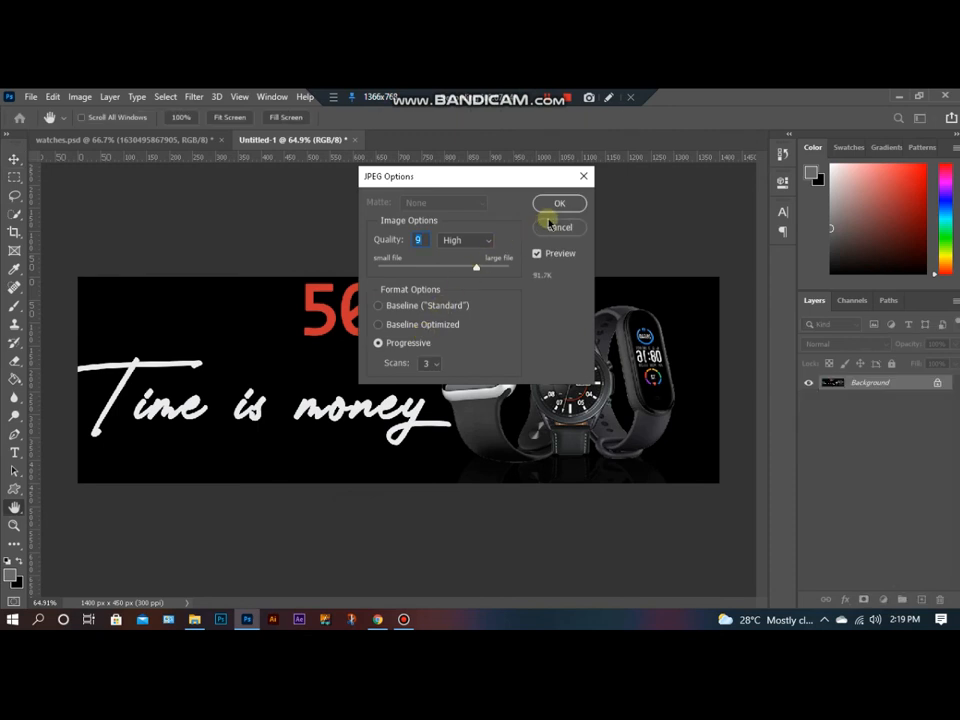
click(556, 206)
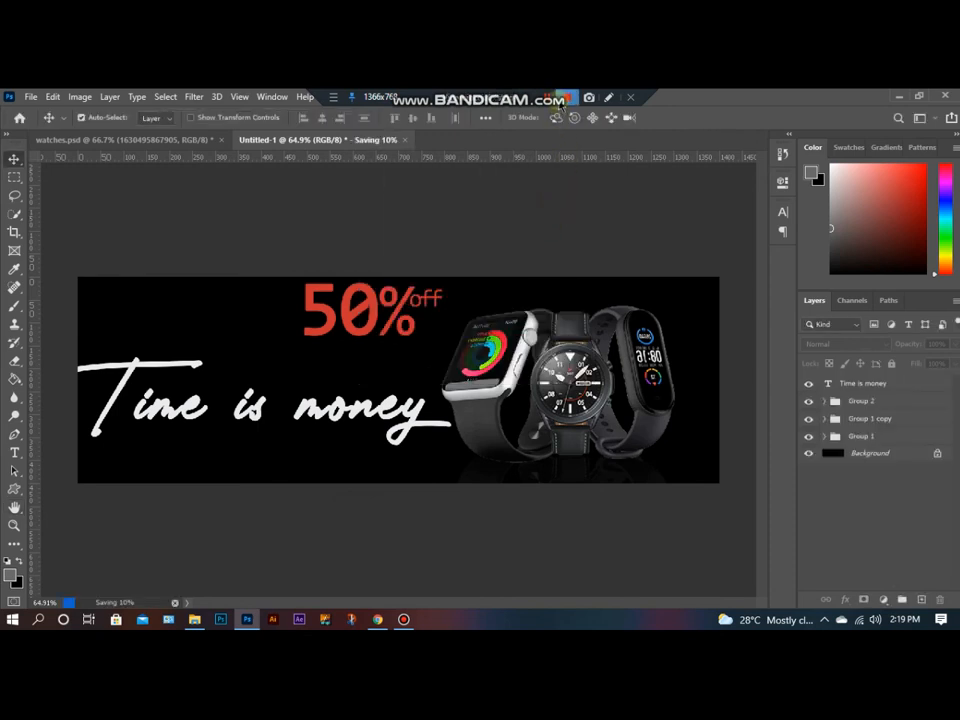